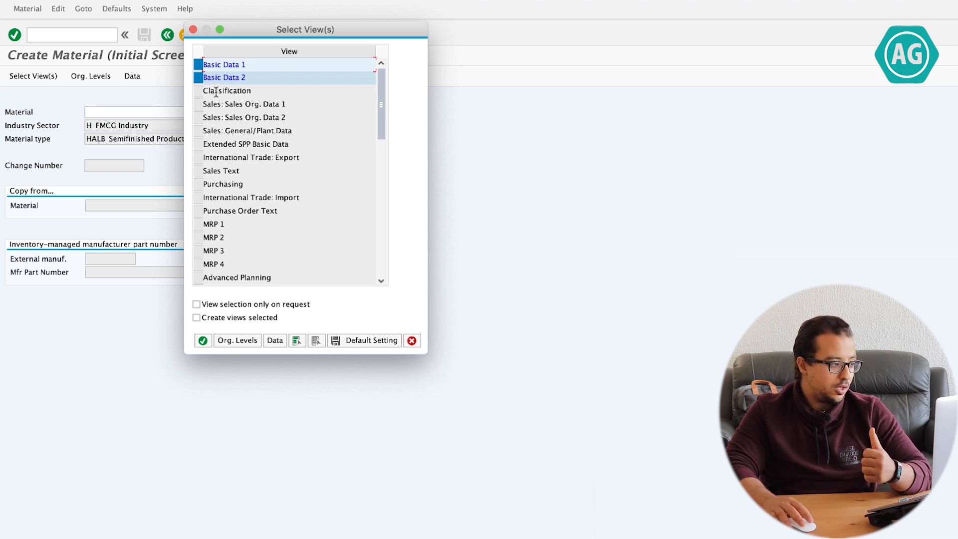
- Add the Purchasing, MRP 1, MRP 2 and Work Scheduling views to the preselected views and confirm the view selection
left_click(197, 185)
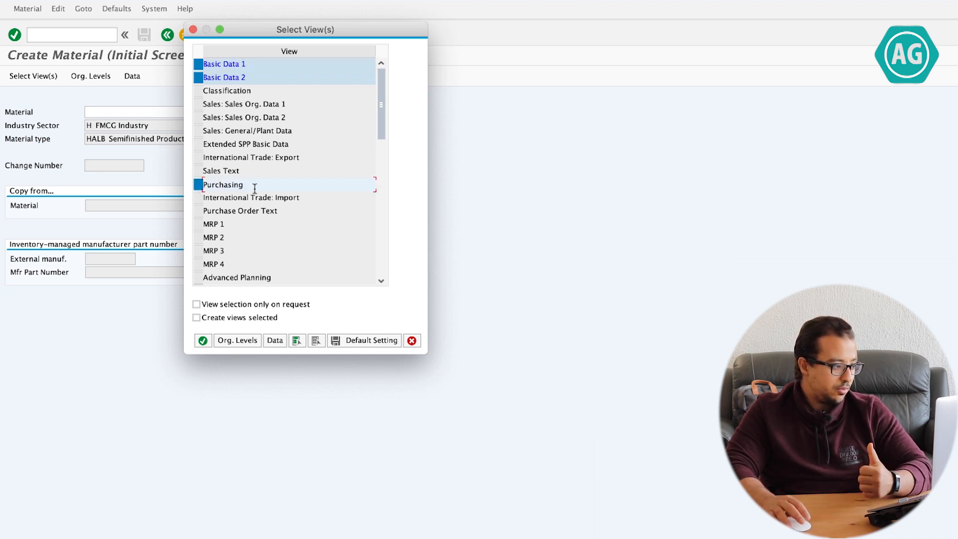
left_click(198, 225)
left_click(197, 238)
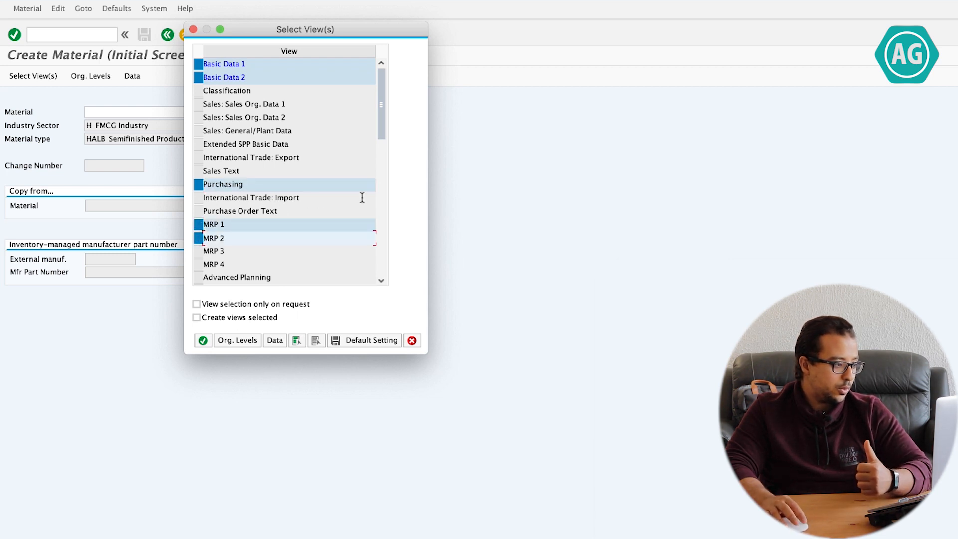
left_click(382, 190)
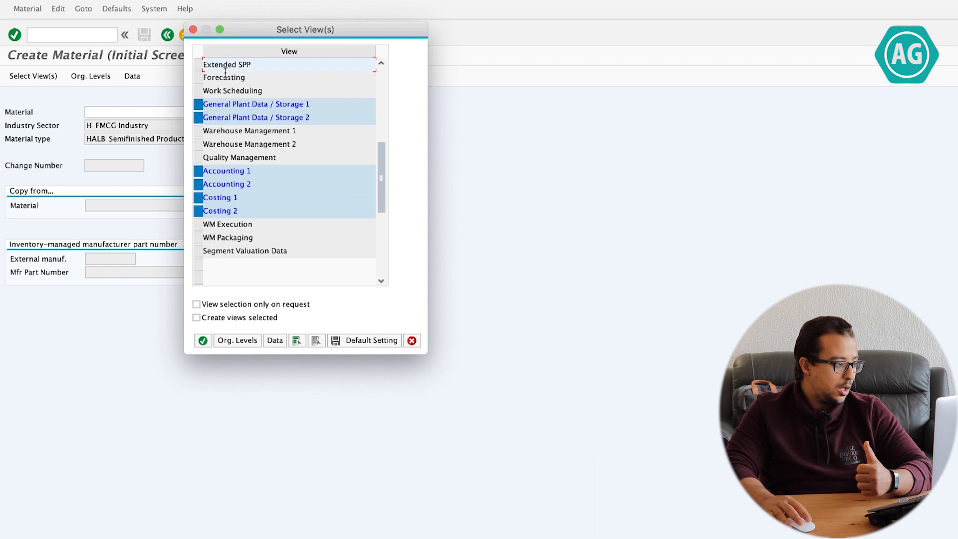
left_click(199, 92)
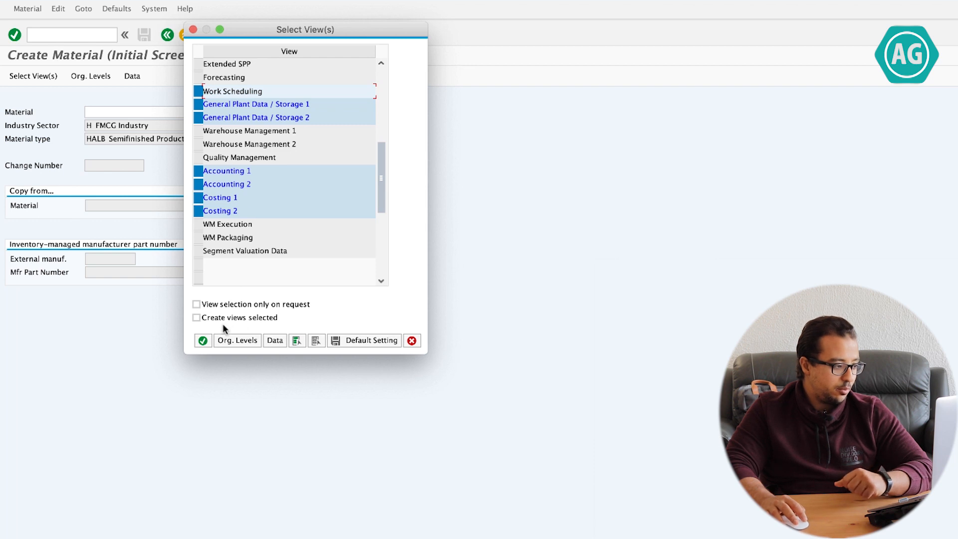
left_click(202, 340)
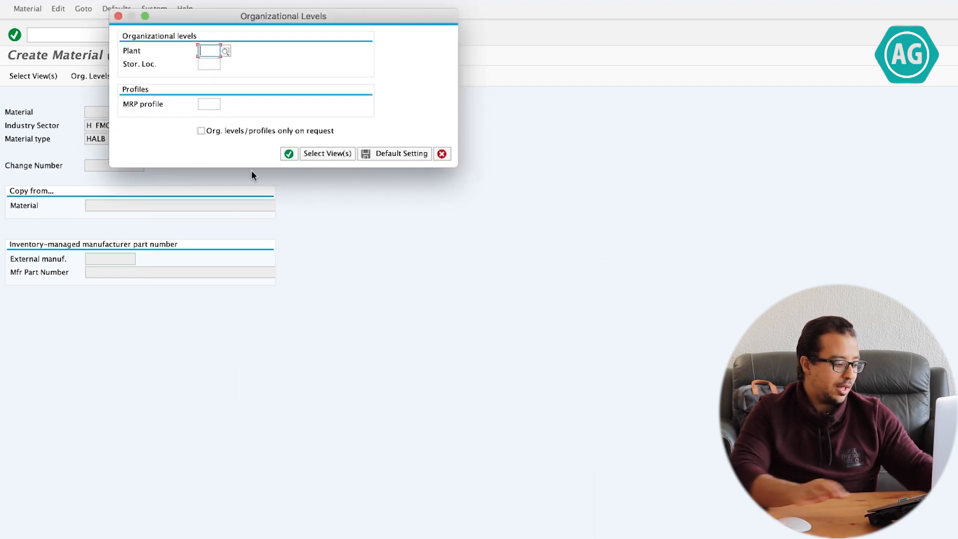
- Set the organizational levels to plant AG10 and storage location AG11 and confirm them
type("ag10")
key("Tab")
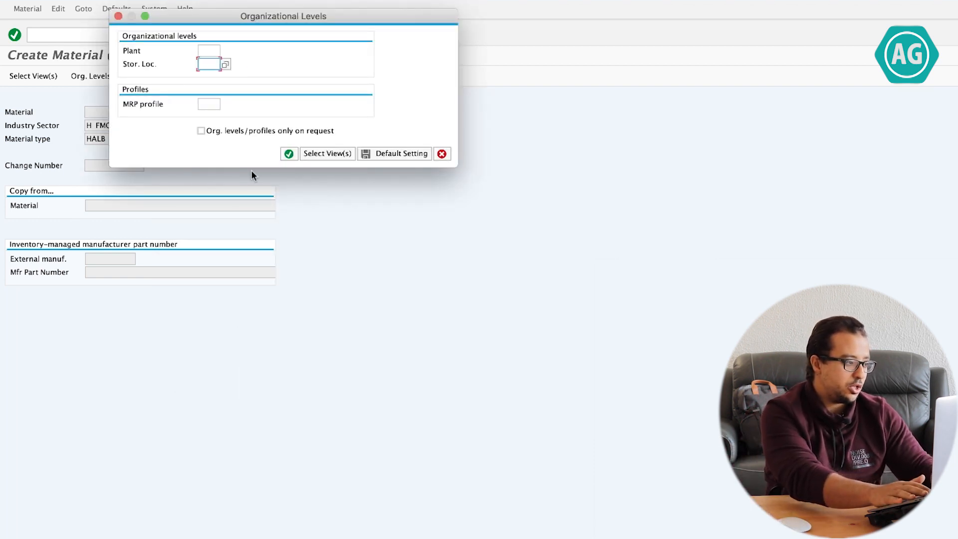
key("shift+Tab")
type("AG10")
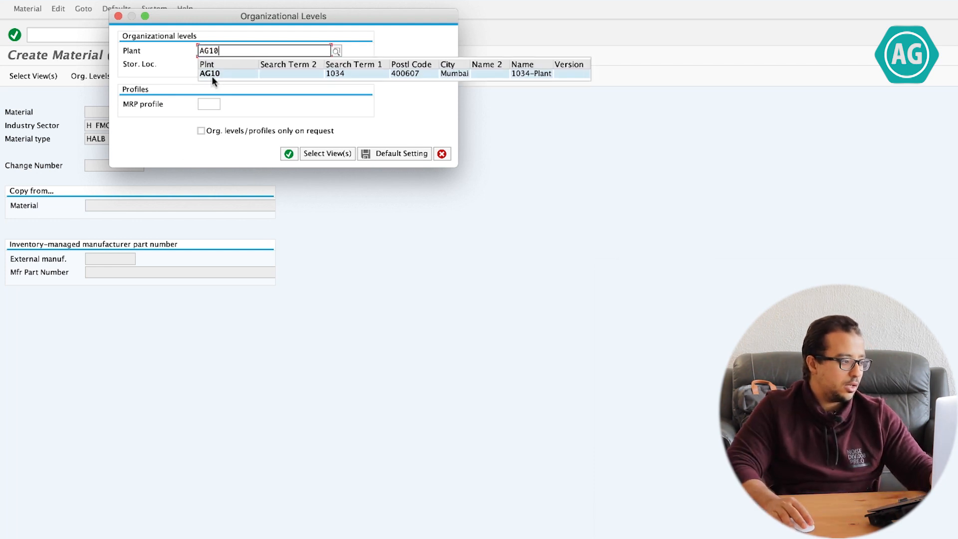
left_click(211, 76)
left_click(210, 65)
type("AG11")
key("Return")
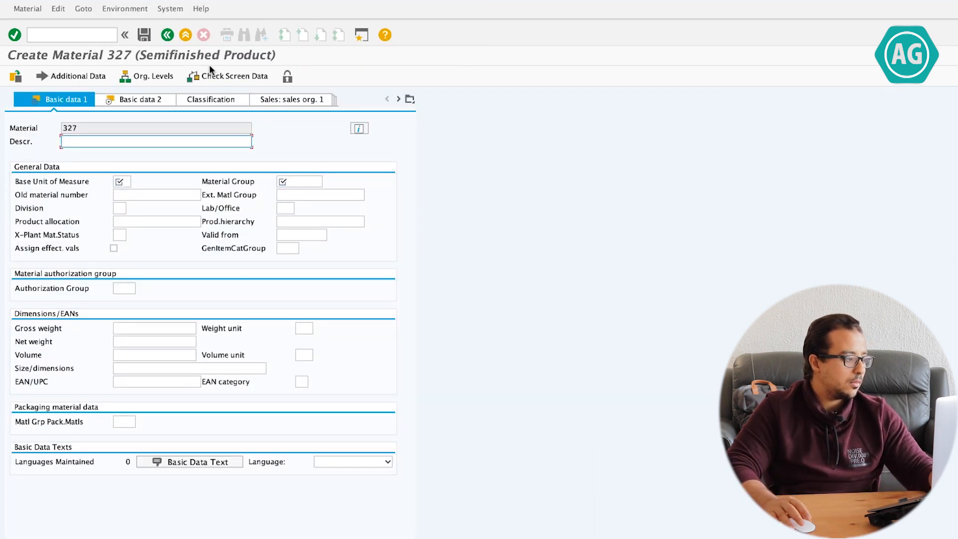
- Fill the material's basic data with description Chocolate, base unit of measure KG and material group 1002
type("Ch")
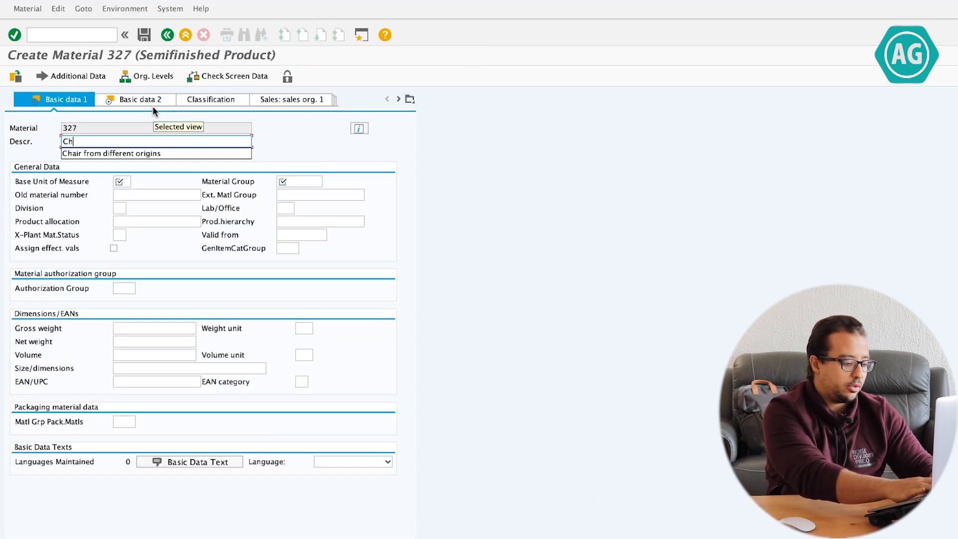
type("ocolate")
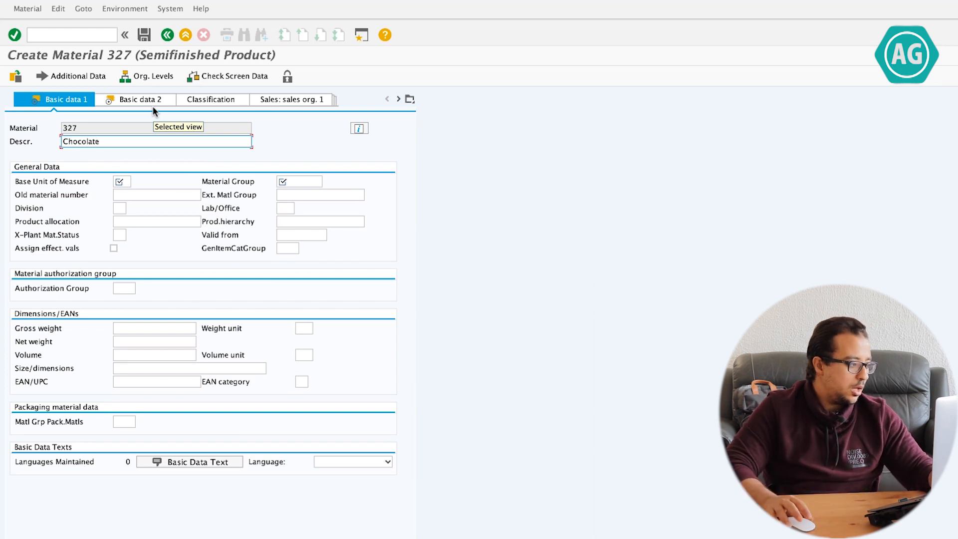
left_click(121, 181)
type("KG")
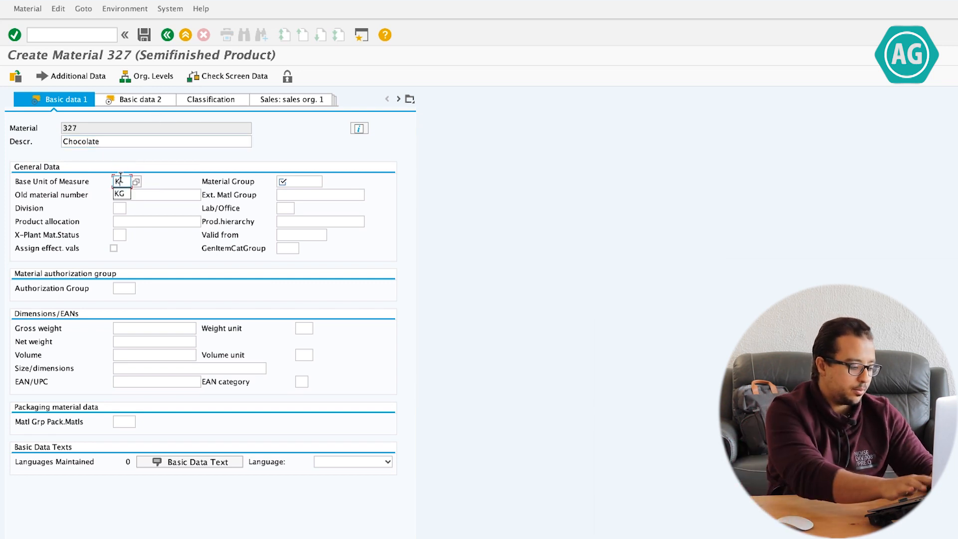
left_click(321, 182)
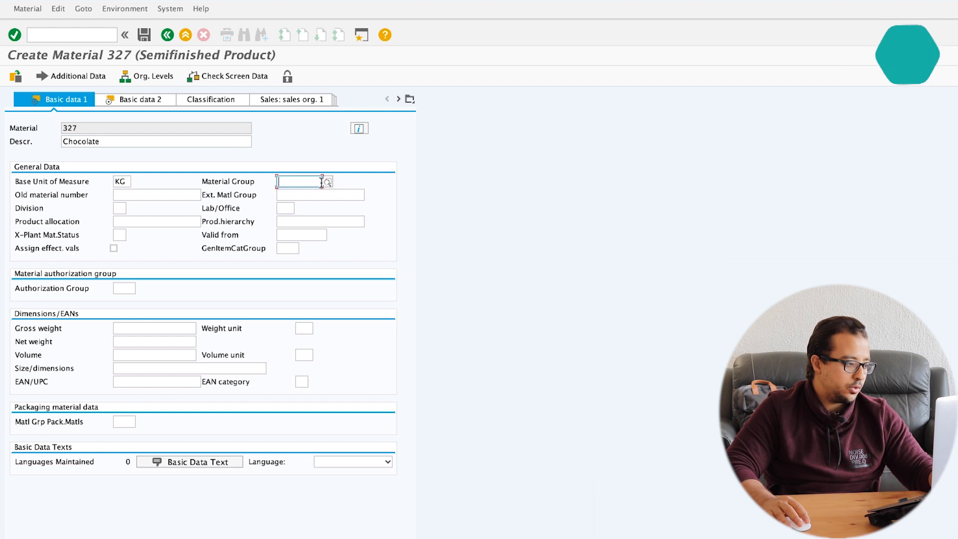
type("1002")
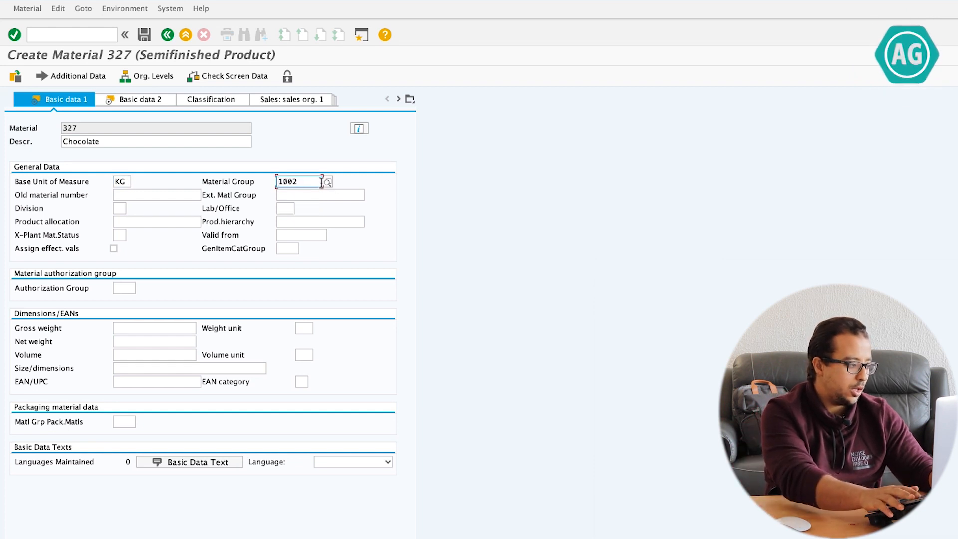
key("Return")
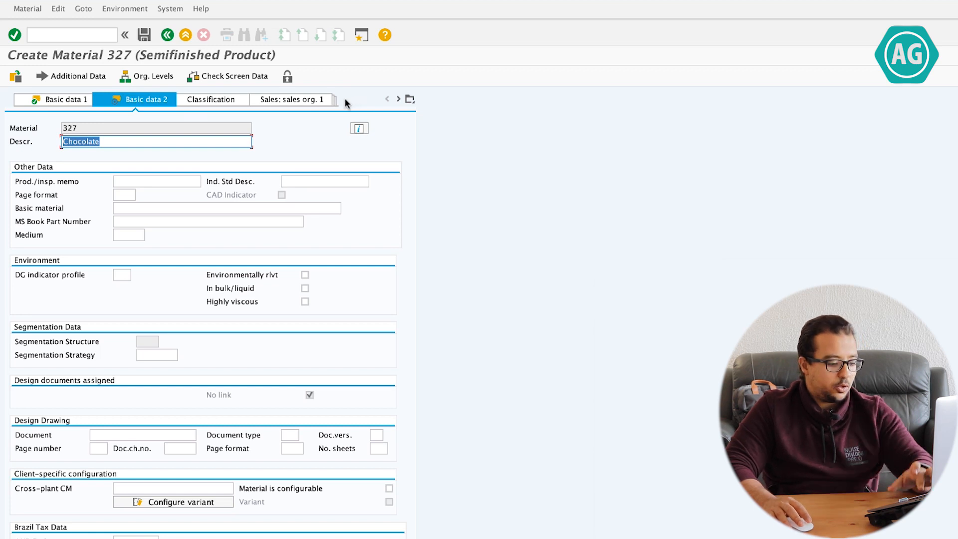
- Proceed to the MRP 1 view and enter MRP type PD, MRP controller 001 and lot sizing procedure EX
key("Return")
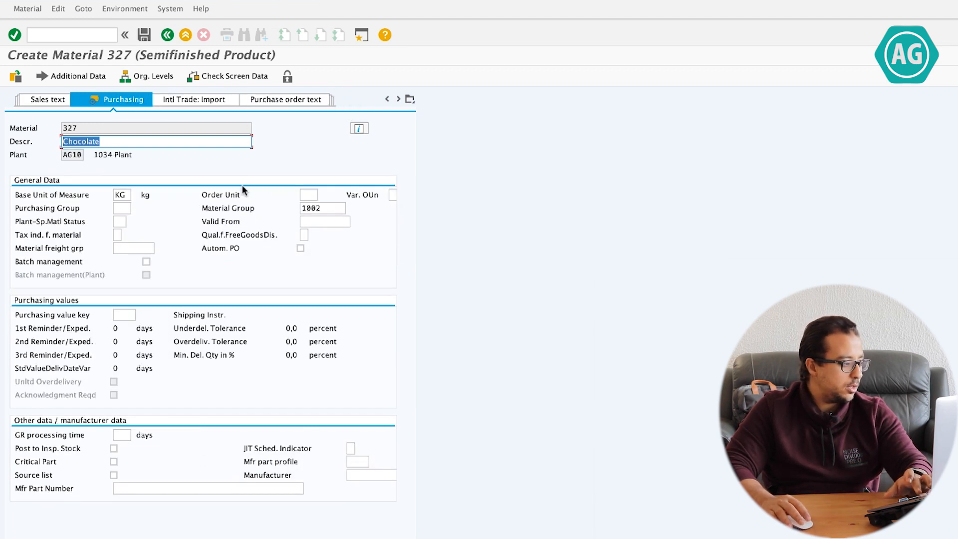
key("Return")
left_click(121, 261)
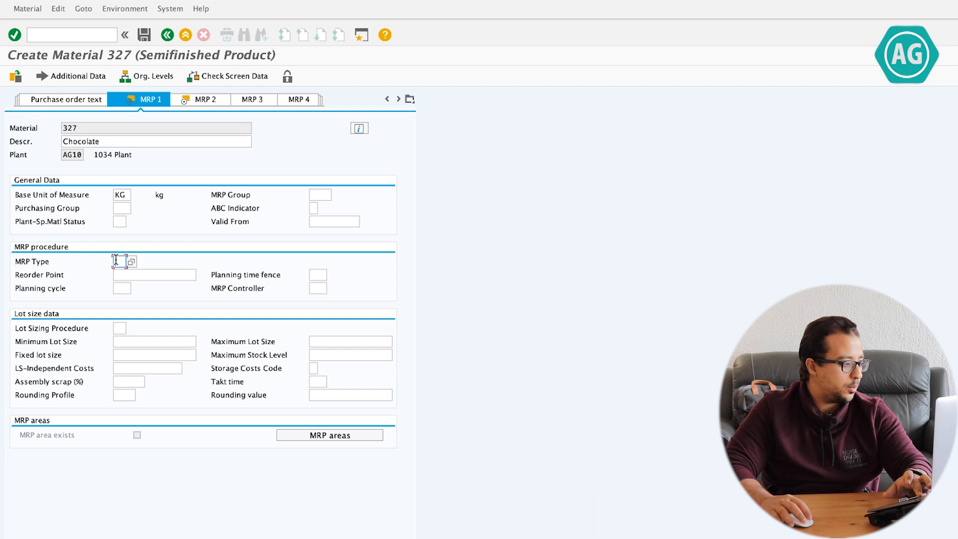
type("PD")
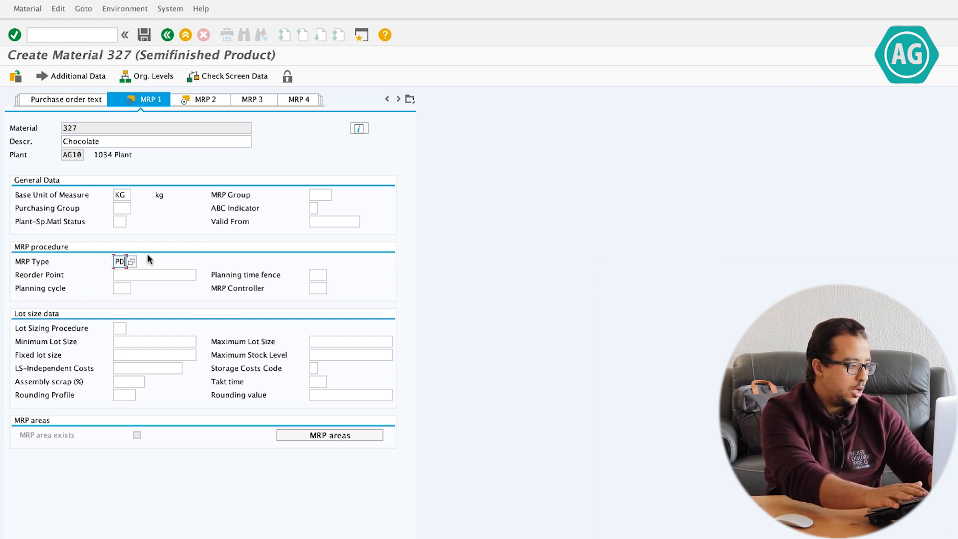
key("Return")
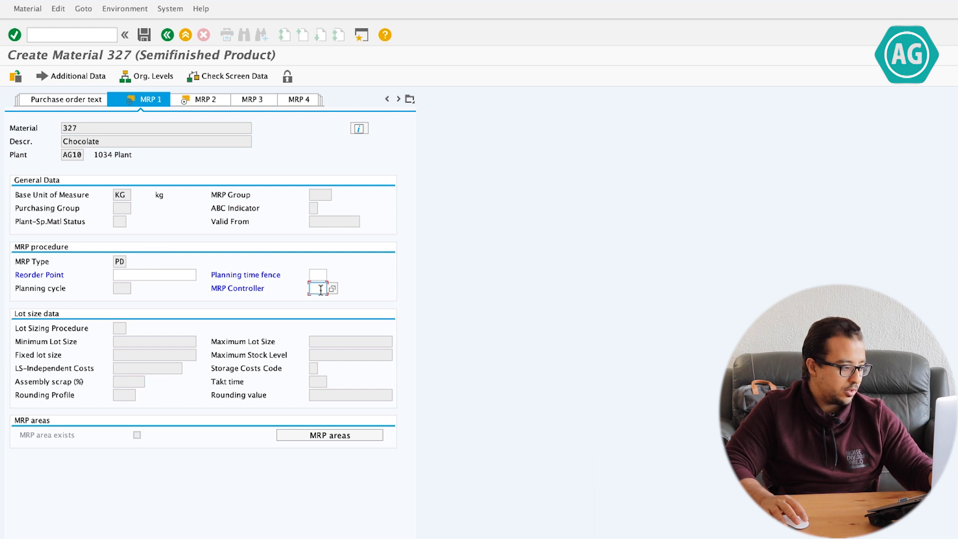
type("001")
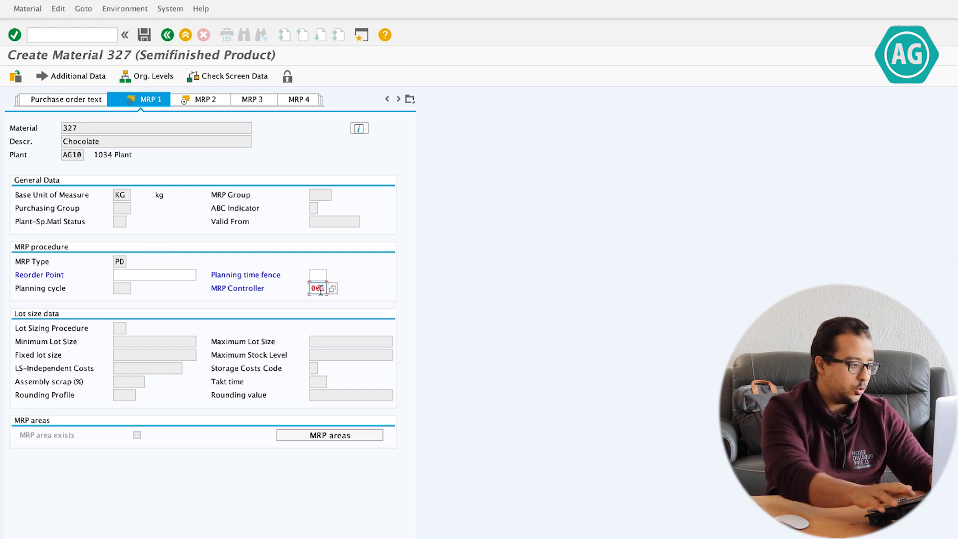
key("Return")
type("EX")
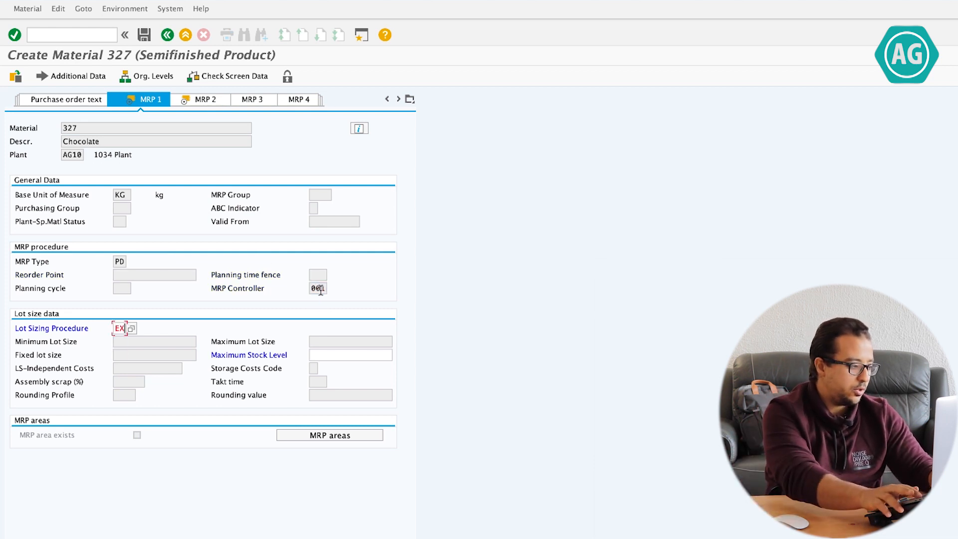
key("Return")
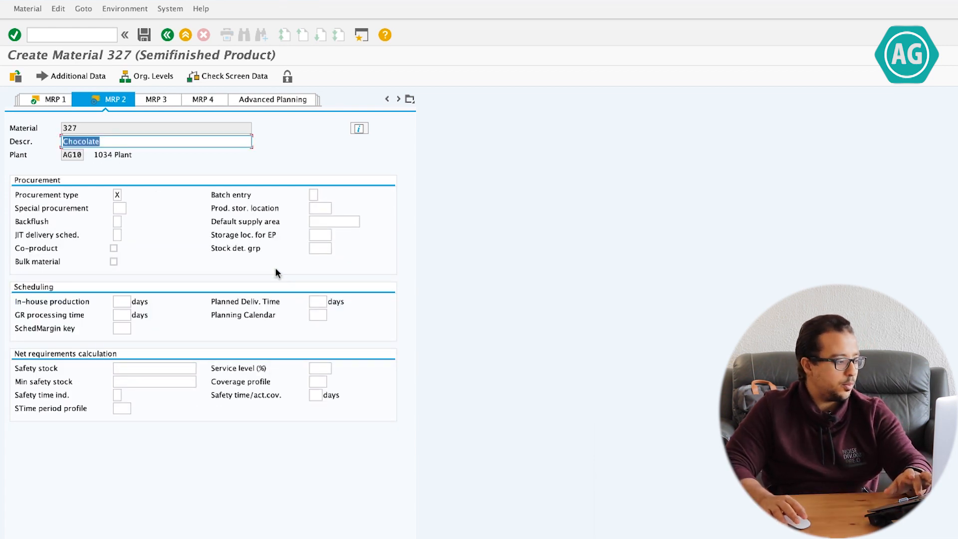
- Proceed to the Accounting 1 view, leaving the intermediate views unfilled, and set the price control to V
key("Return")
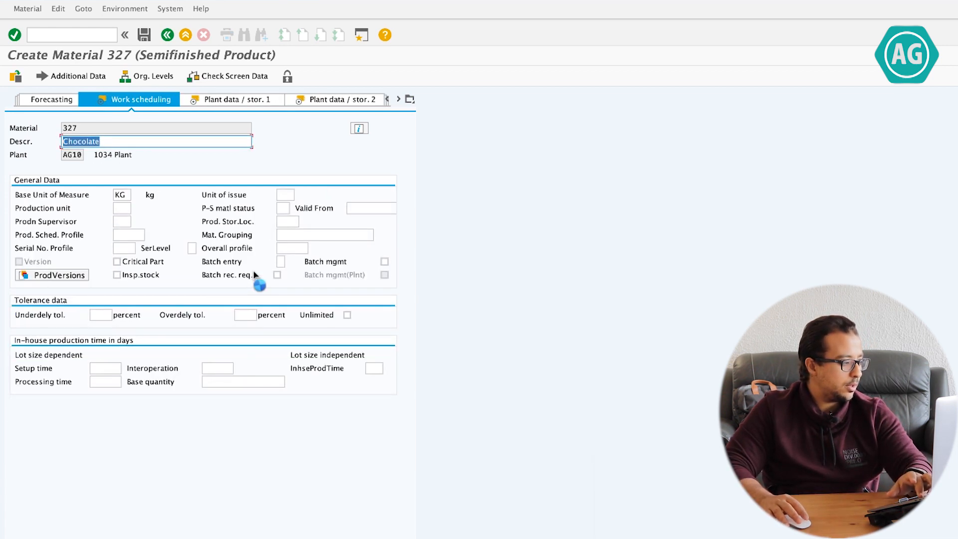
key("Return")
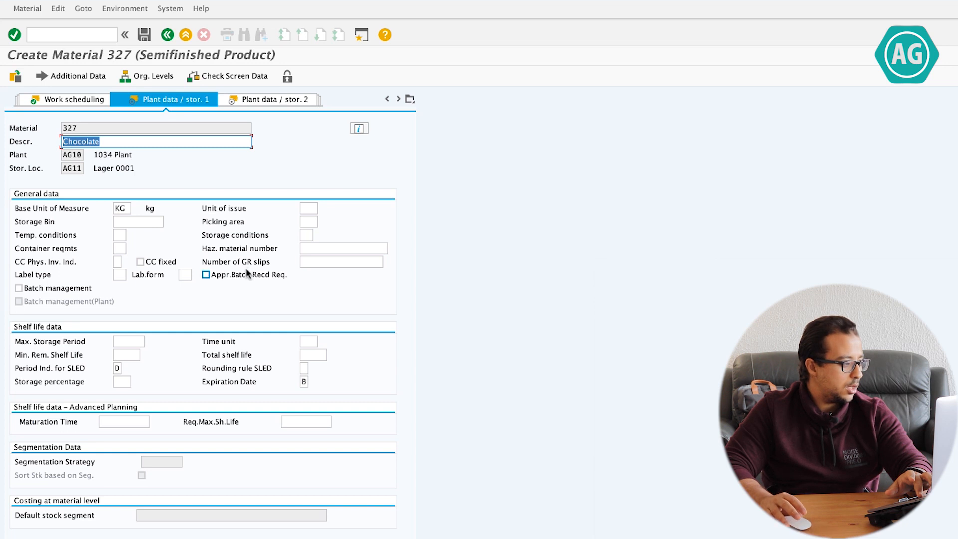
key("Return")
key("Return")
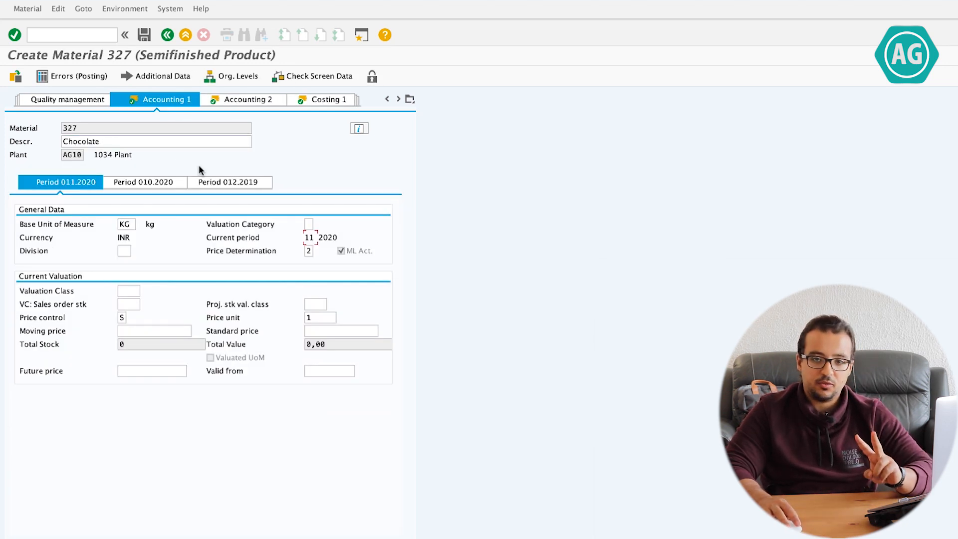
left_click(121, 315)
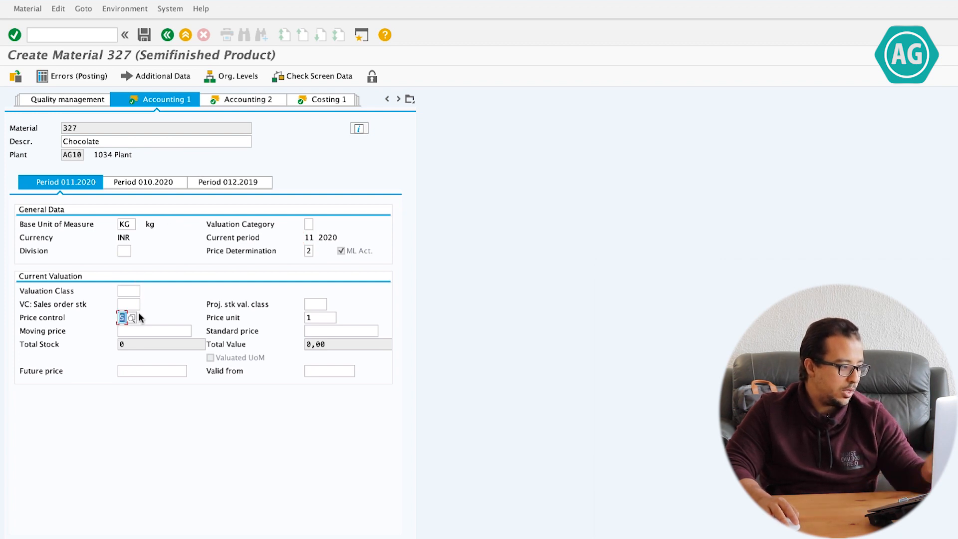
type("V")
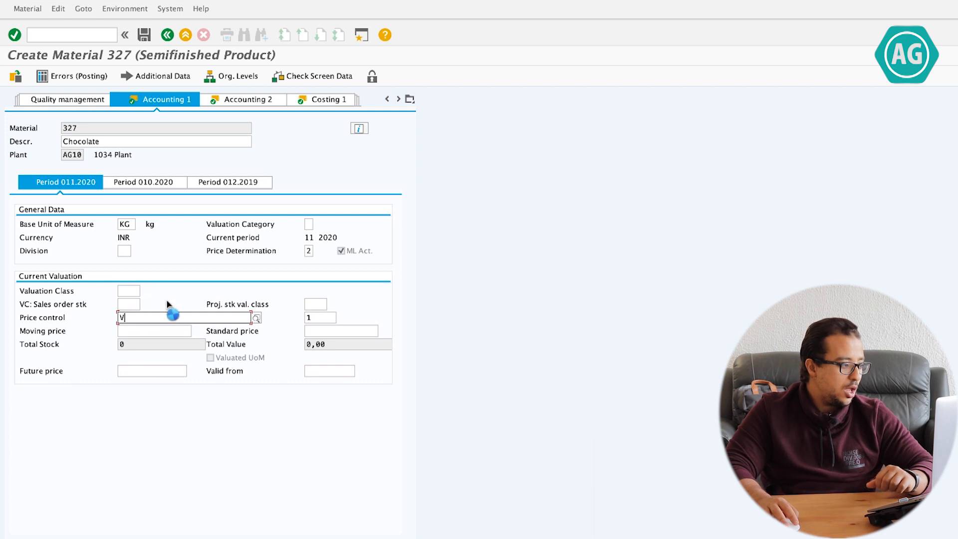
left_click(140, 339)
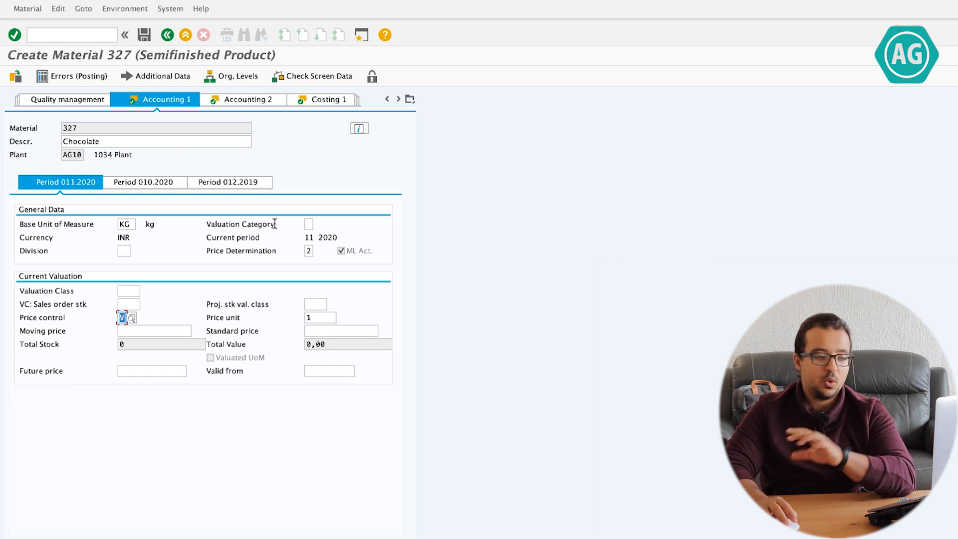
- Assign valuation category N and valuation class 7900 from their value lists, and save the material
left_click(309, 224)
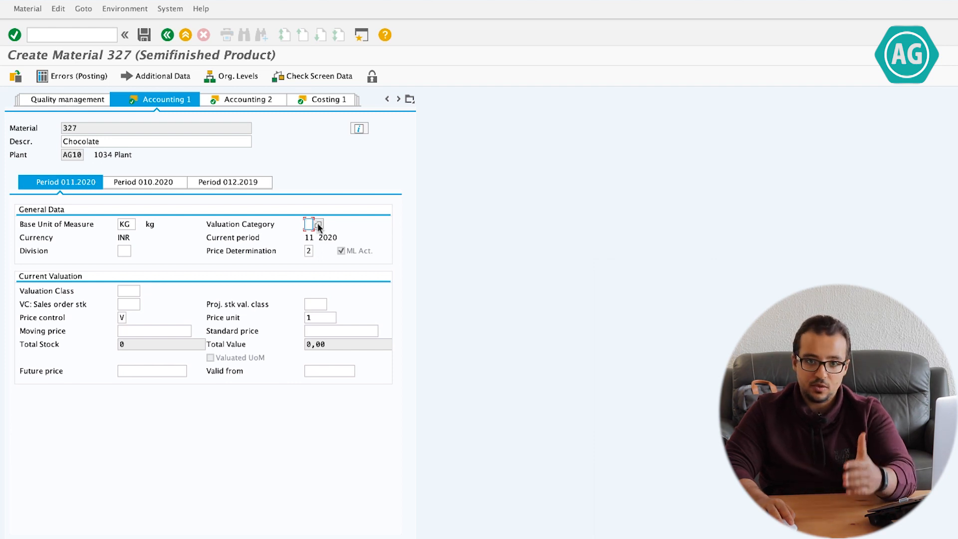
left_click(318, 224)
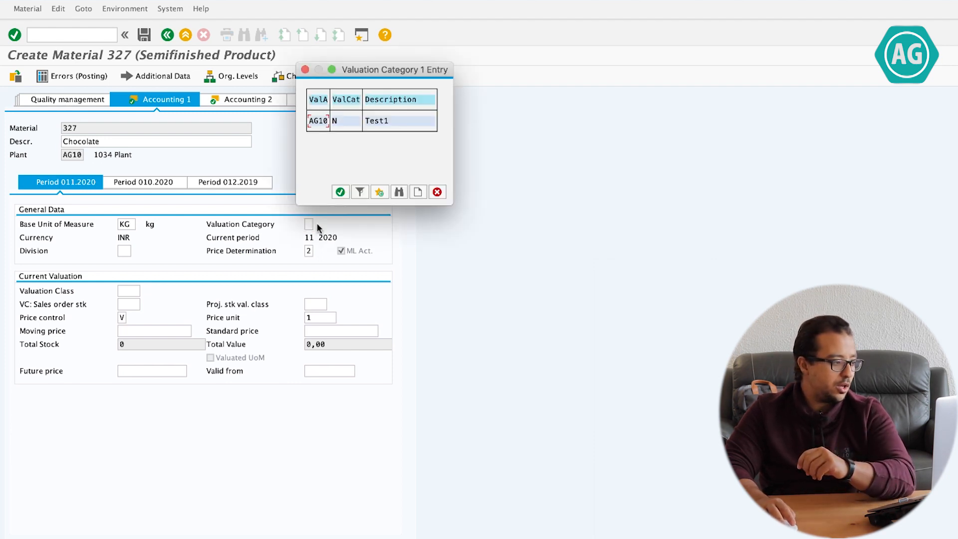
double_click(334, 122)
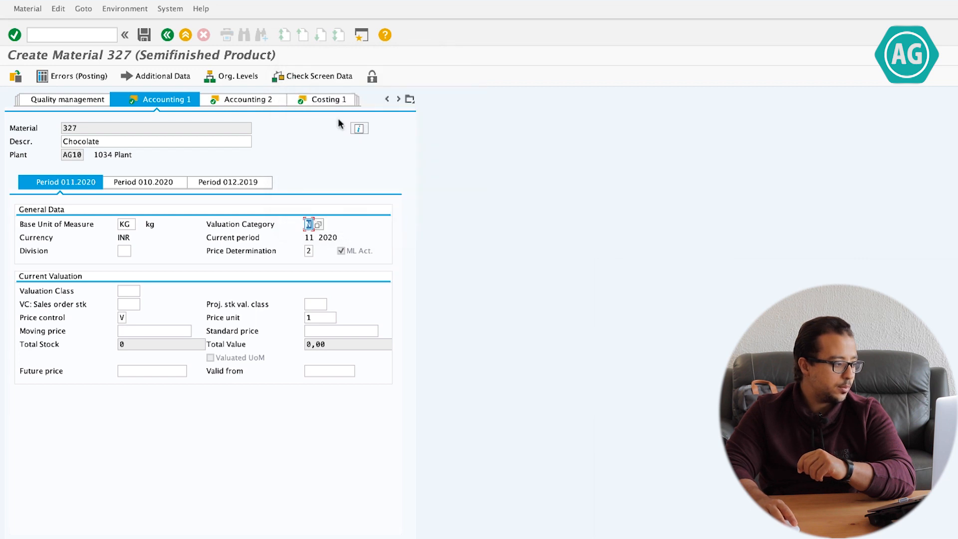
left_click(131, 292)
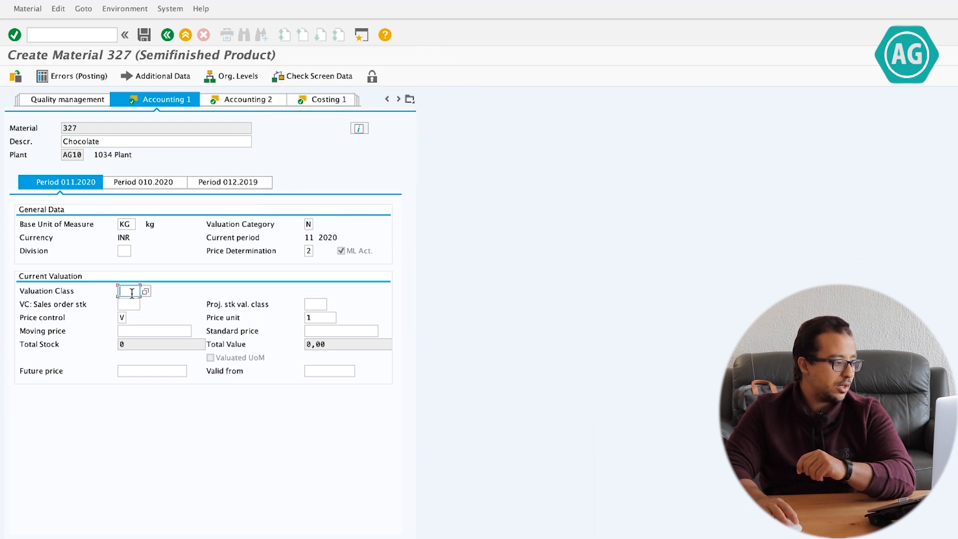
left_click(144, 292)
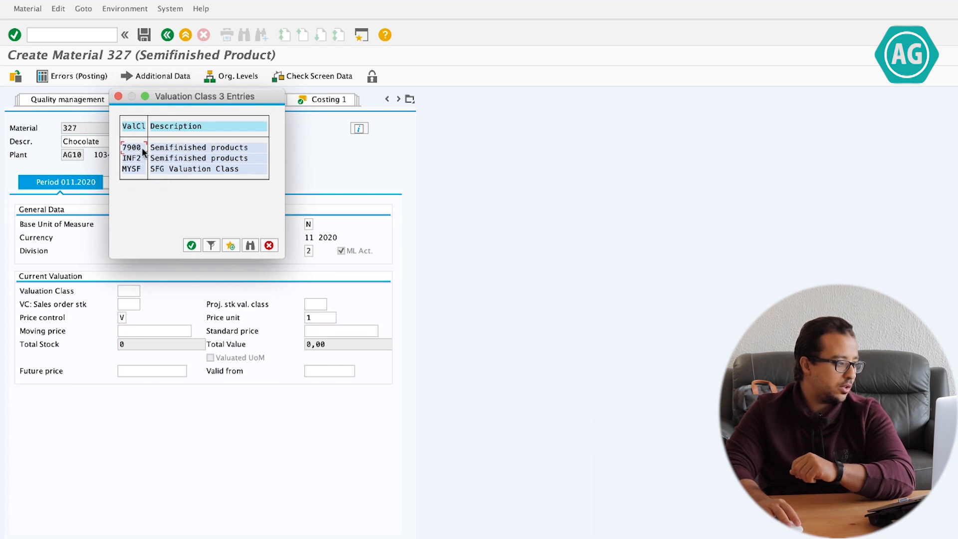
double_click(159, 148)
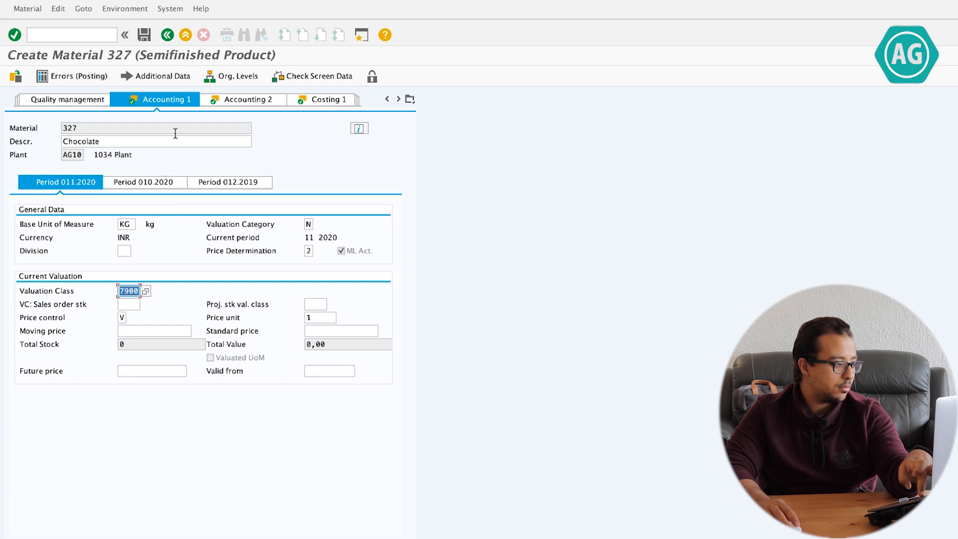
left_click(145, 35)
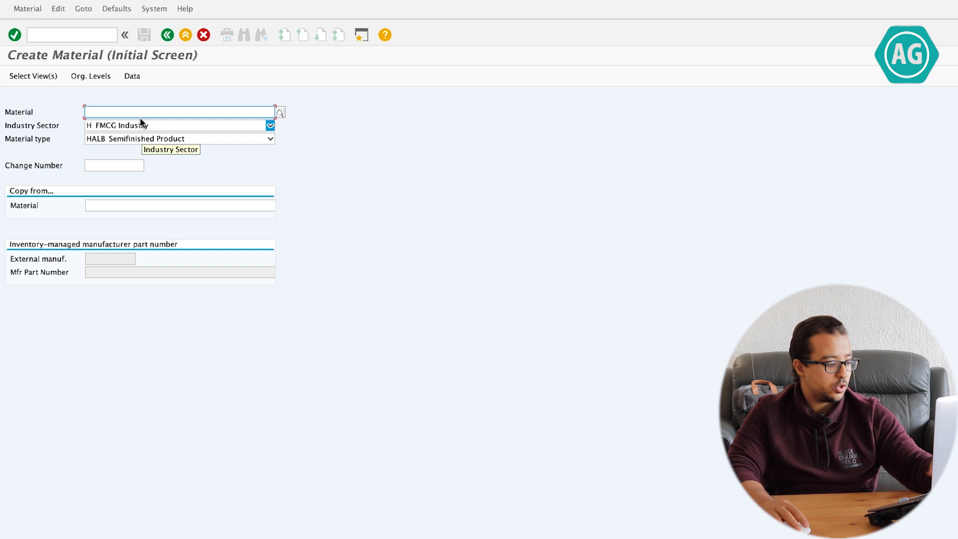
- Start extending material 327, selecting only the Accounting 1, Accounting 2, Costing 1 and Costing 2 views
type("327")
key("Return")
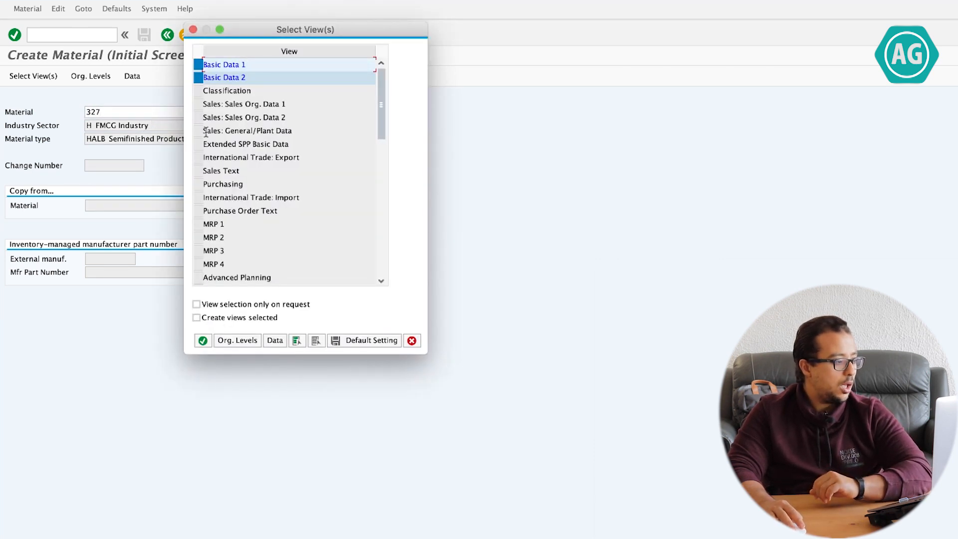
left_click(320, 339)
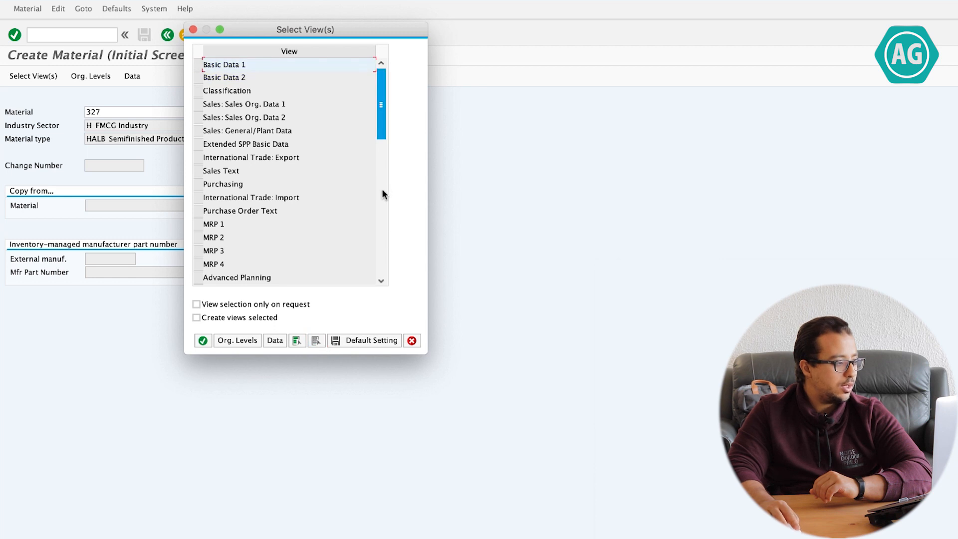
left_click(382, 189)
left_click(198, 171)
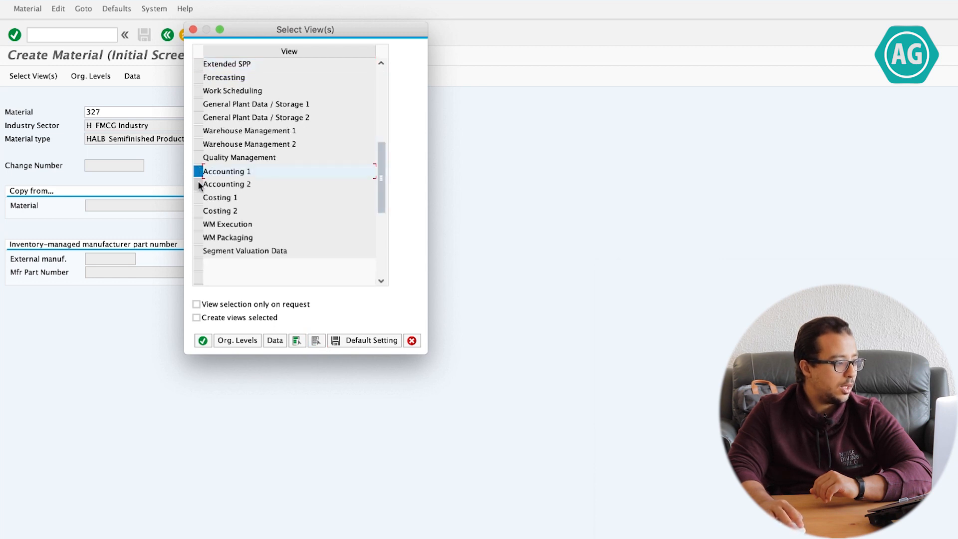
left_click(198, 185)
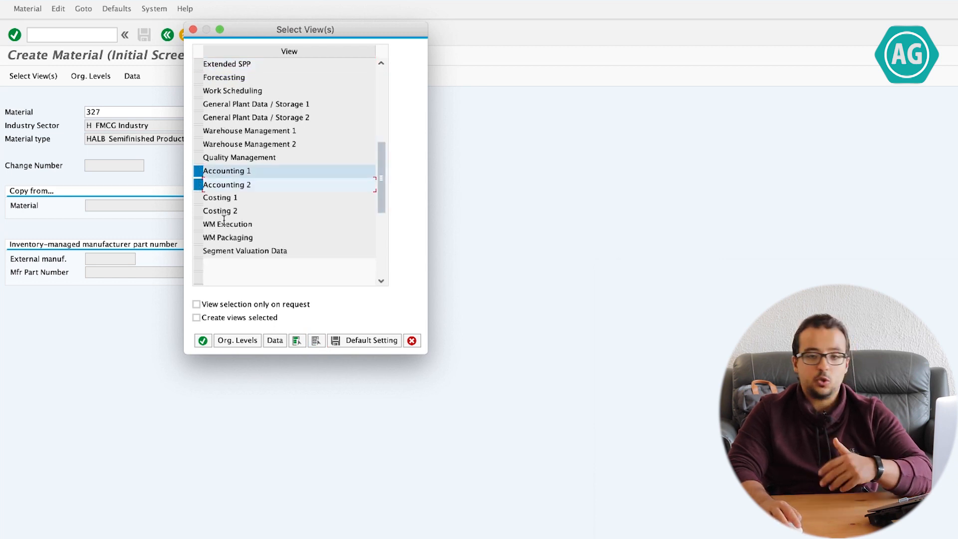
left_click(202, 199)
left_click(199, 211)
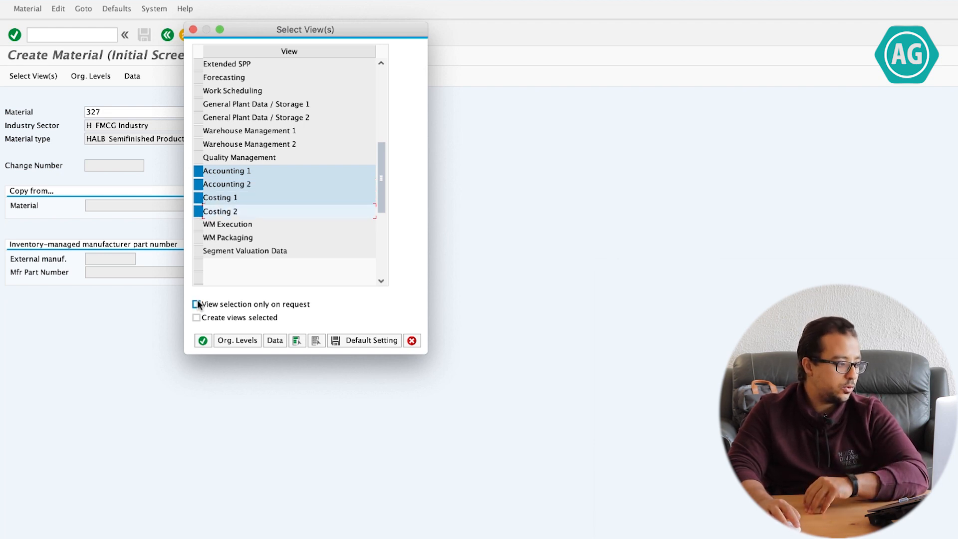
left_click(209, 341)
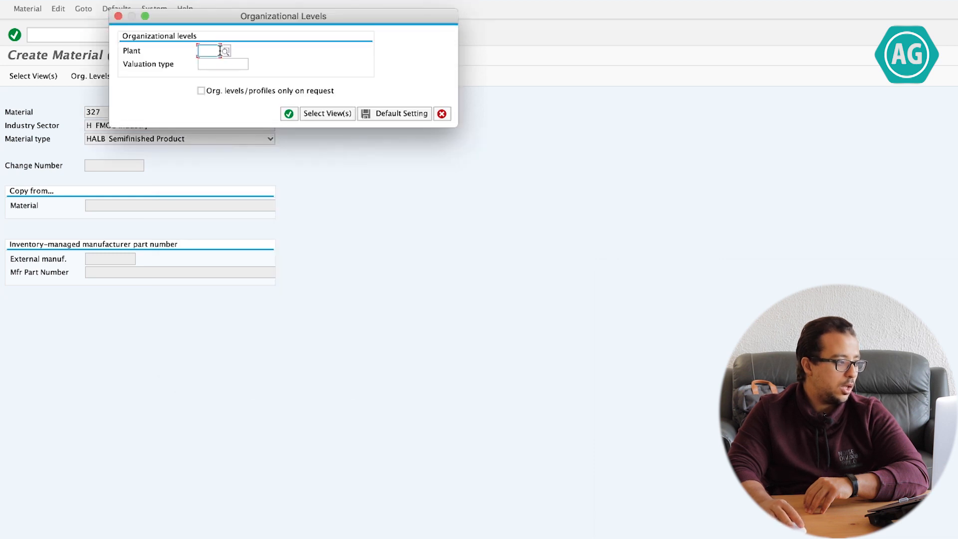
- Set the organizational levels to plant AG10 and valuation type EX, and continue to the accounting data
type("ag1")
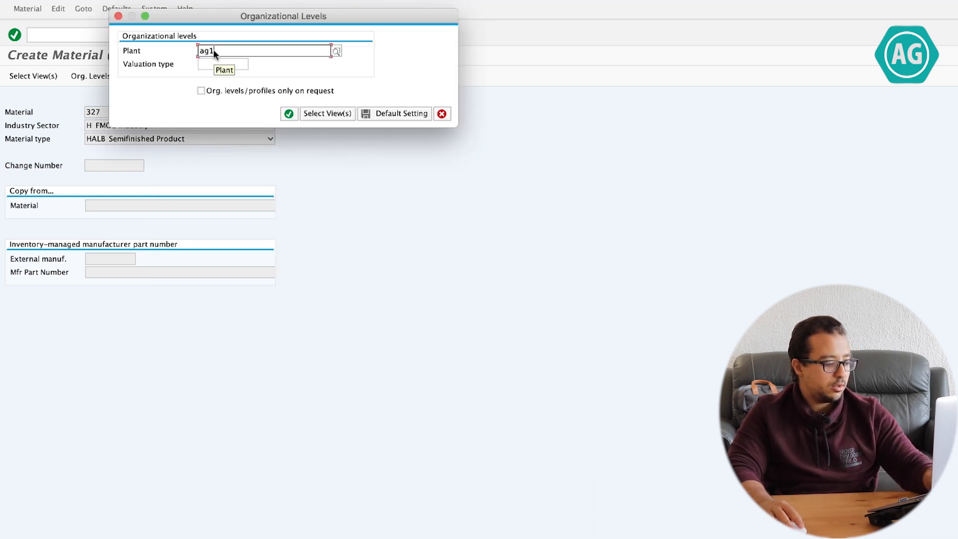
type("0")
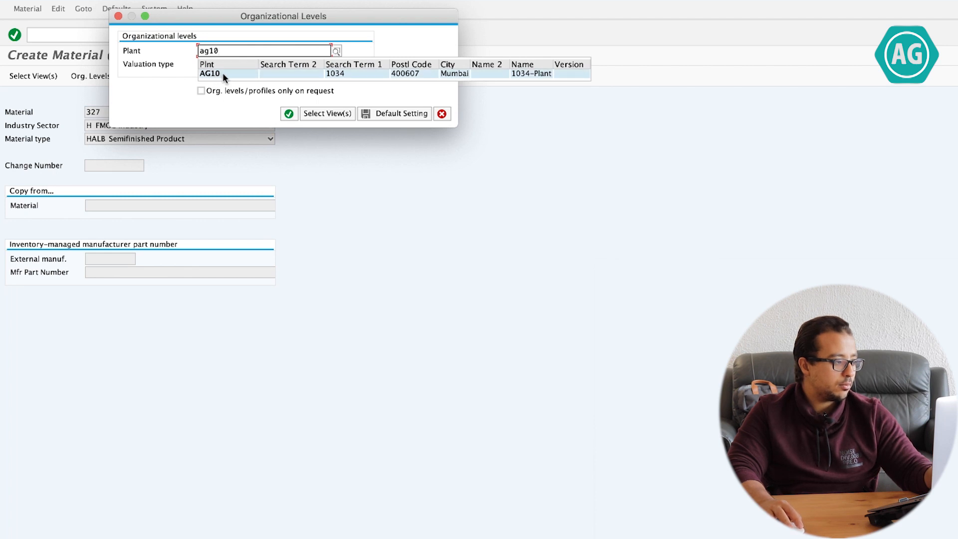
key("Return")
left_click(245, 63)
left_click(253, 64)
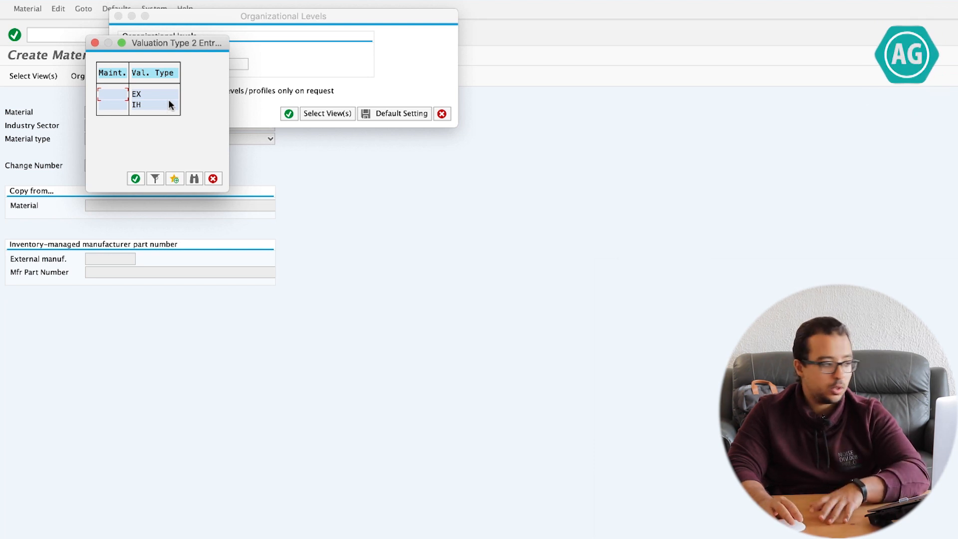
double_click(138, 94)
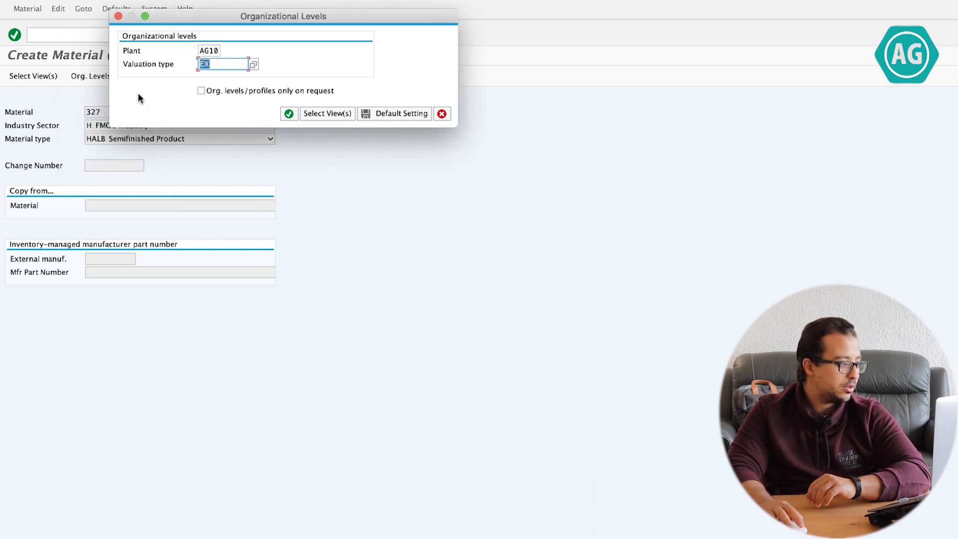
left_click(283, 115)
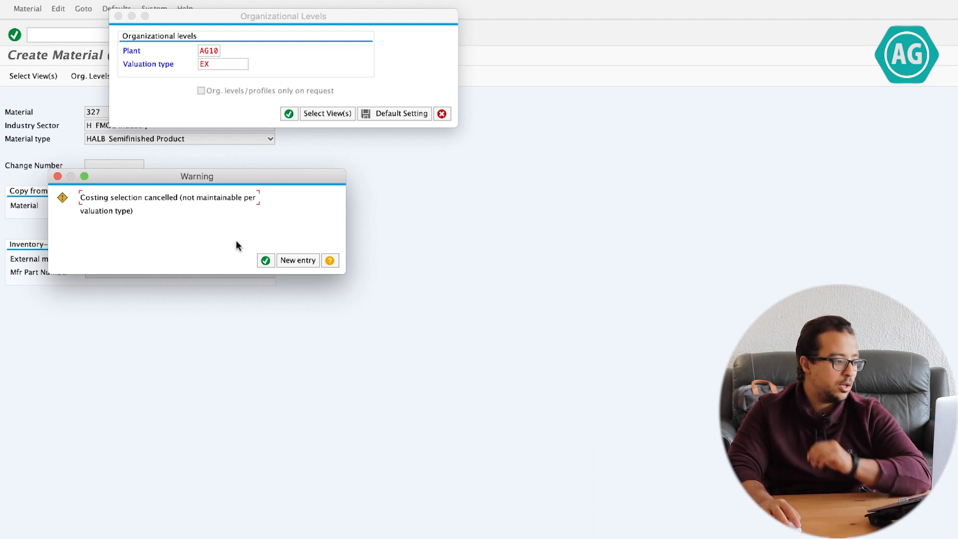
left_click(266, 260)
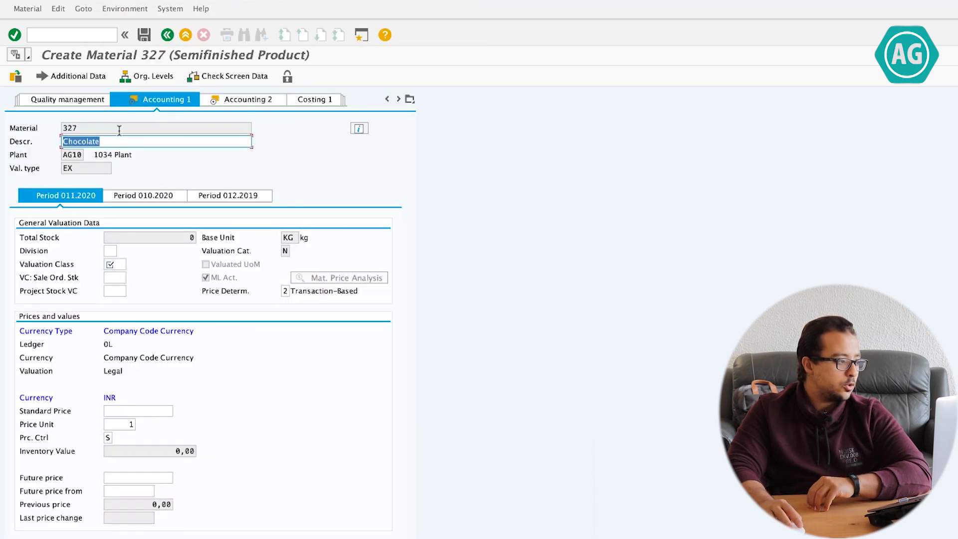
- Set the price control to V for valuation type EX in the Accounting 1 view
left_click(106, 170)
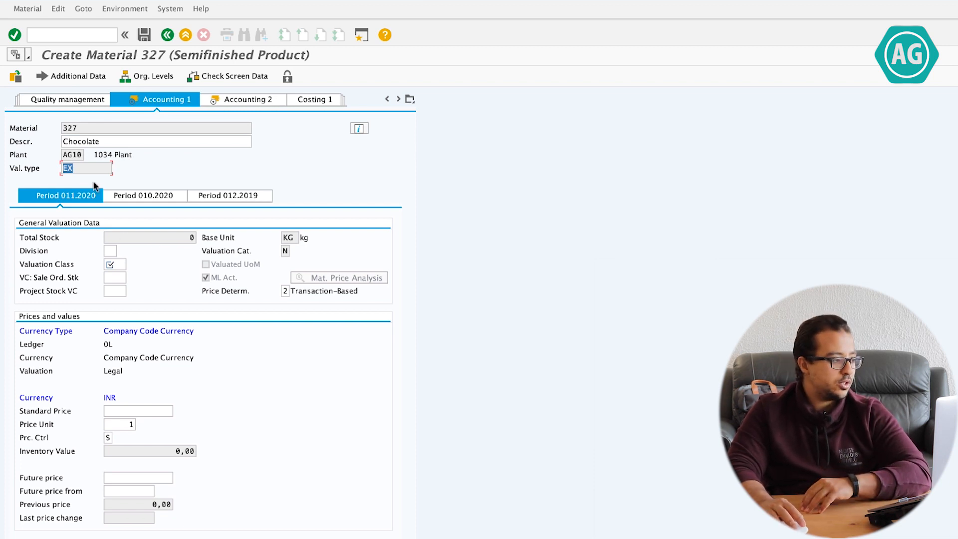
left_click(121, 263)
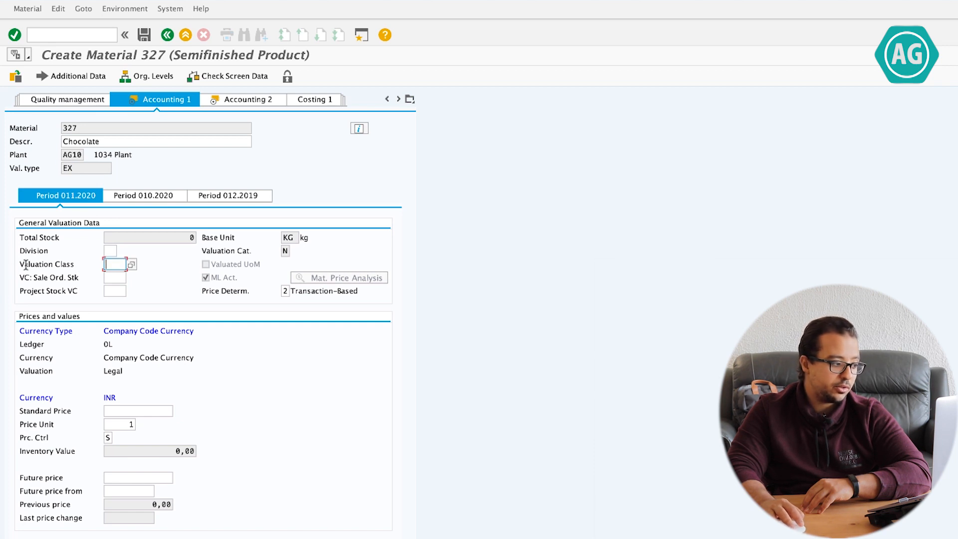
left_click(108, 438)
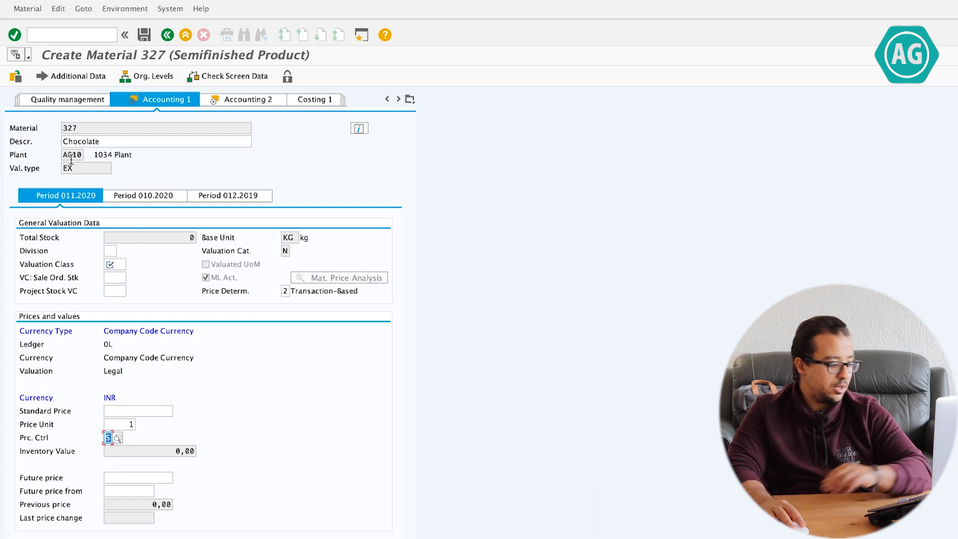
type("V")
key("Return")
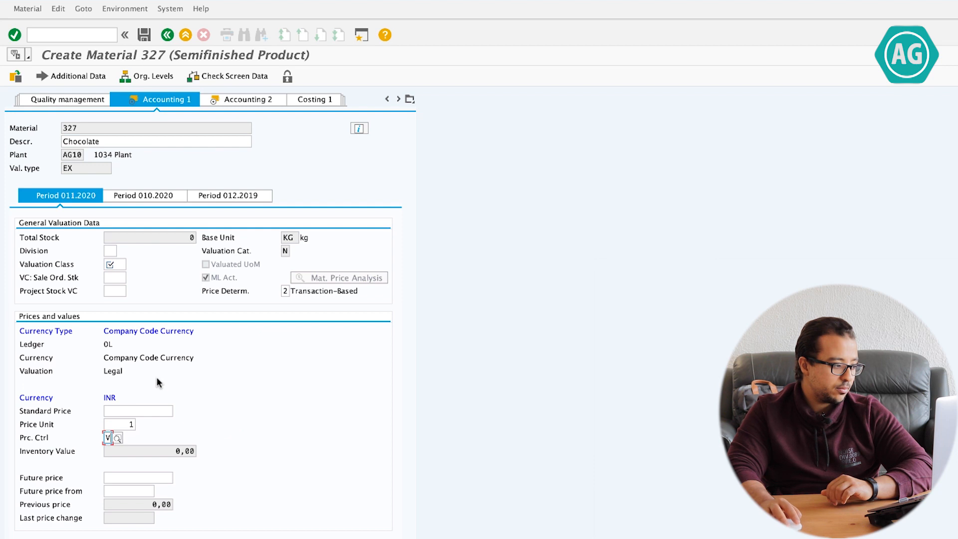
- Assign valuation class 3000 (Raw materials 1) to valuation type EX from the value list and save the material
left_click(125, 265)
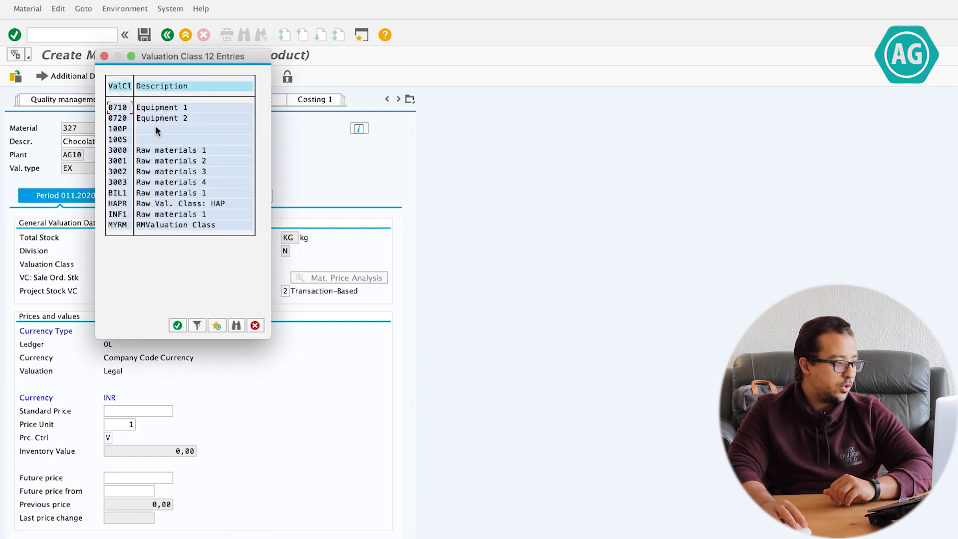
double_click(152, 155)
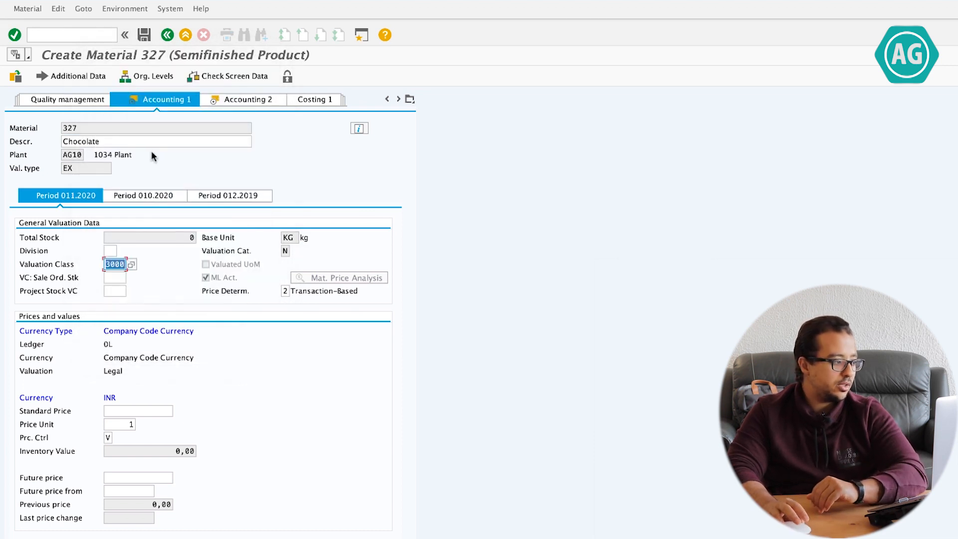
left_click(175, 100)
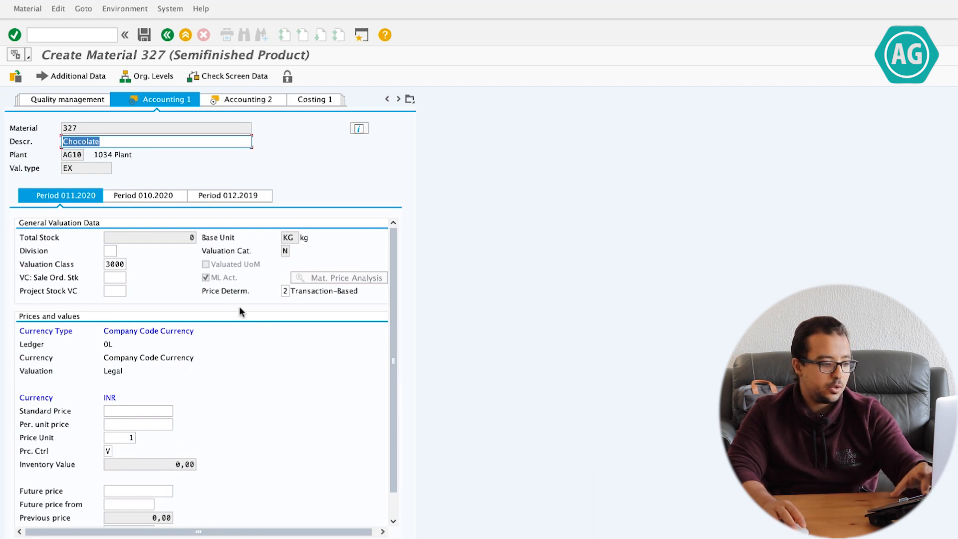
left_click(256, 97)
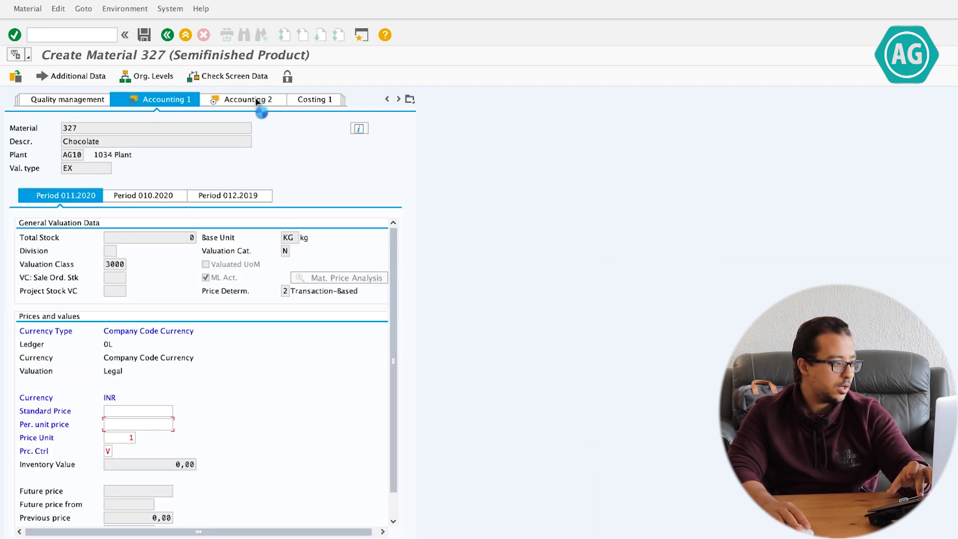
left_click(147, 42)
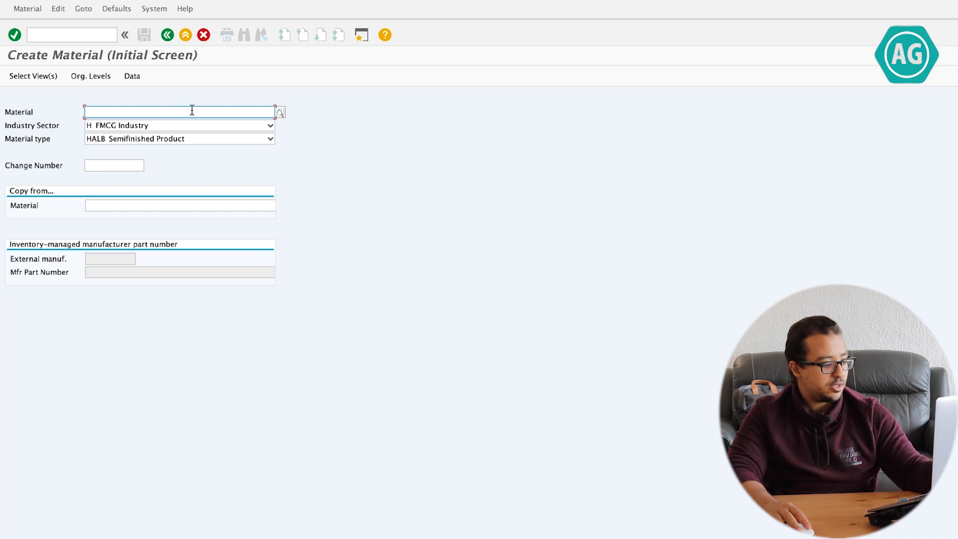
- Start another extension of material 327, selecting only the Accounting 1 and Accounting 2 views
type("327")
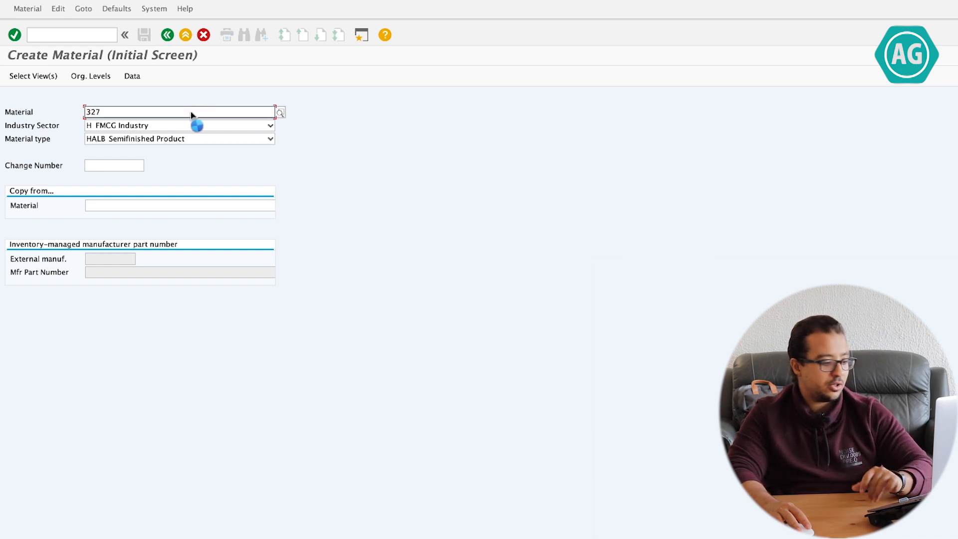
left_click(188, 136)
key("Return")
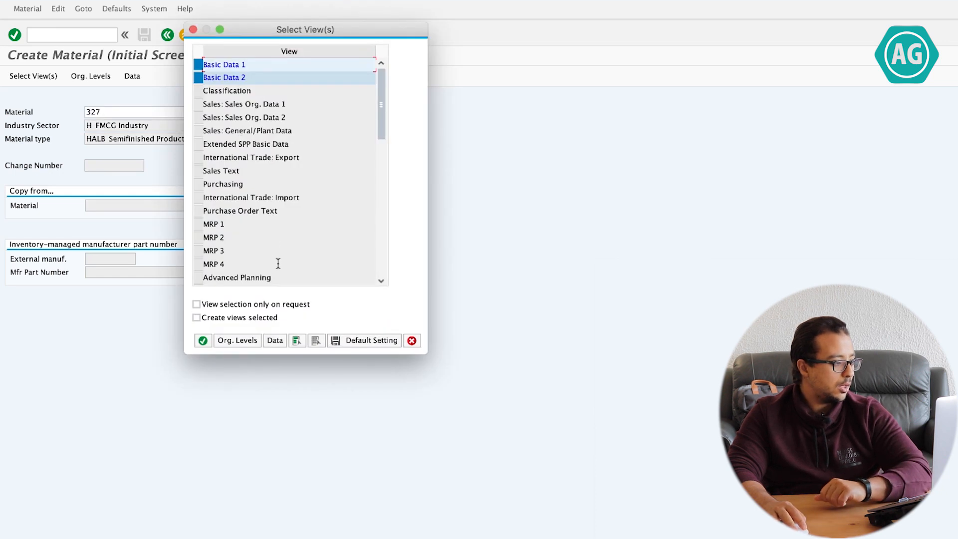
left_click(311, 339)
left_click(381, 207)
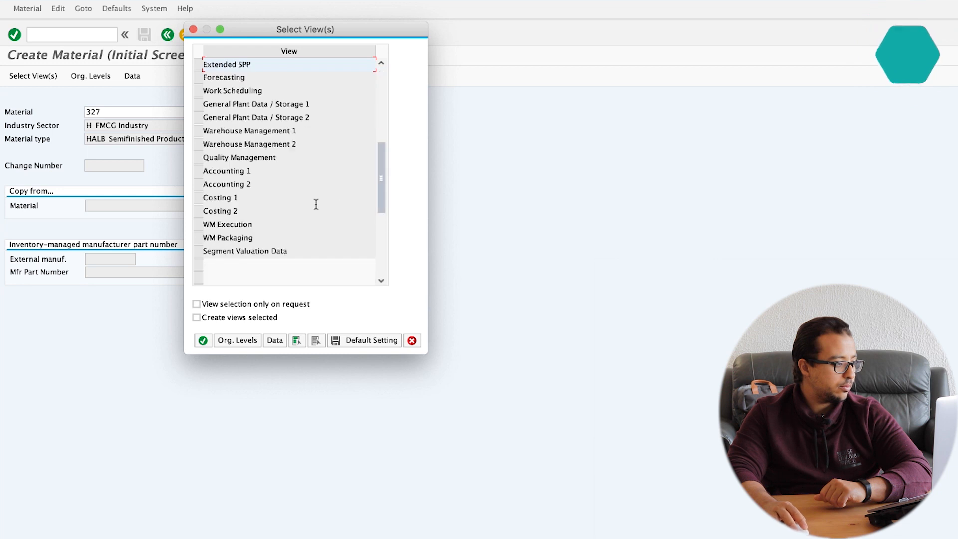
left_click(198, 171)
left_click(199, 184)
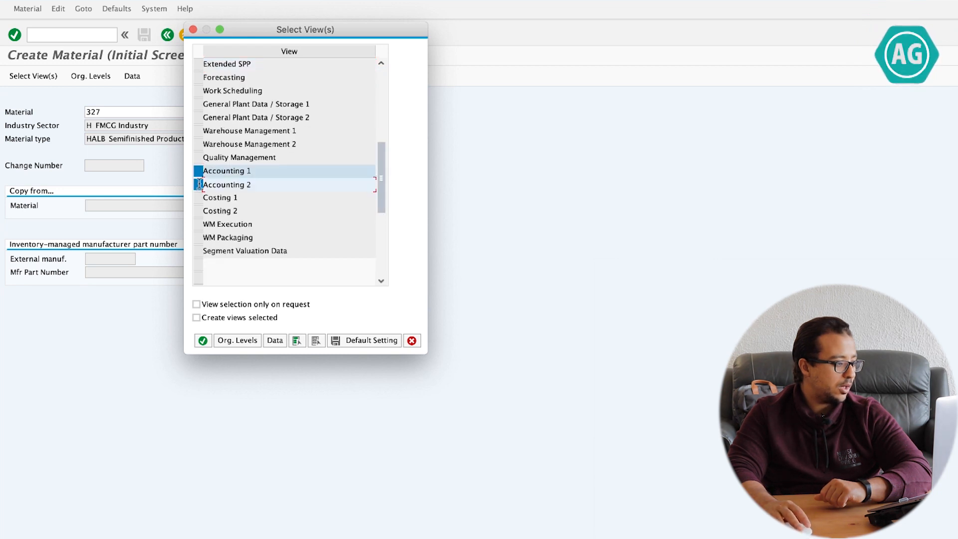
left_click(203, 341)
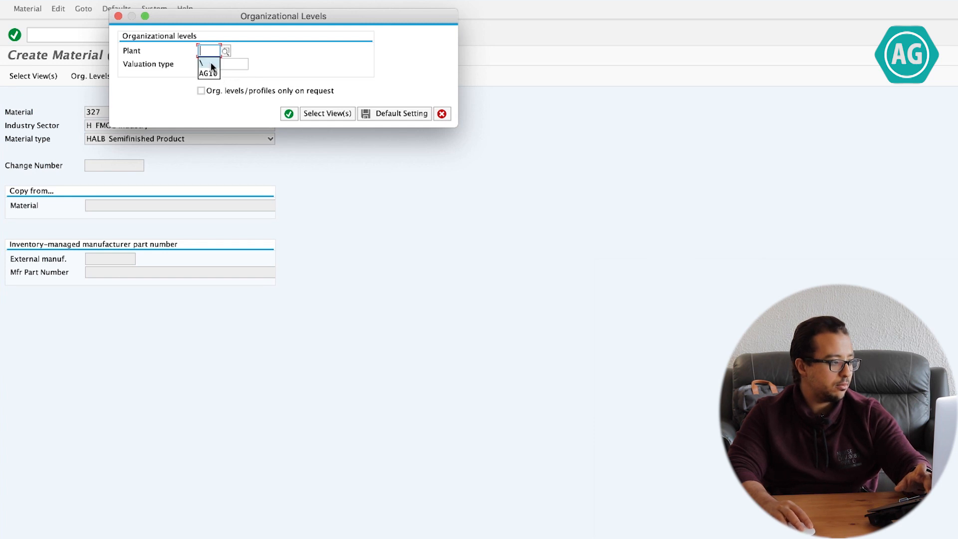
- Set the organizational levels to plant AG10 and valuation type IH, and continue to the accounting data
left_click(208, 73)
left_click(221, 63)
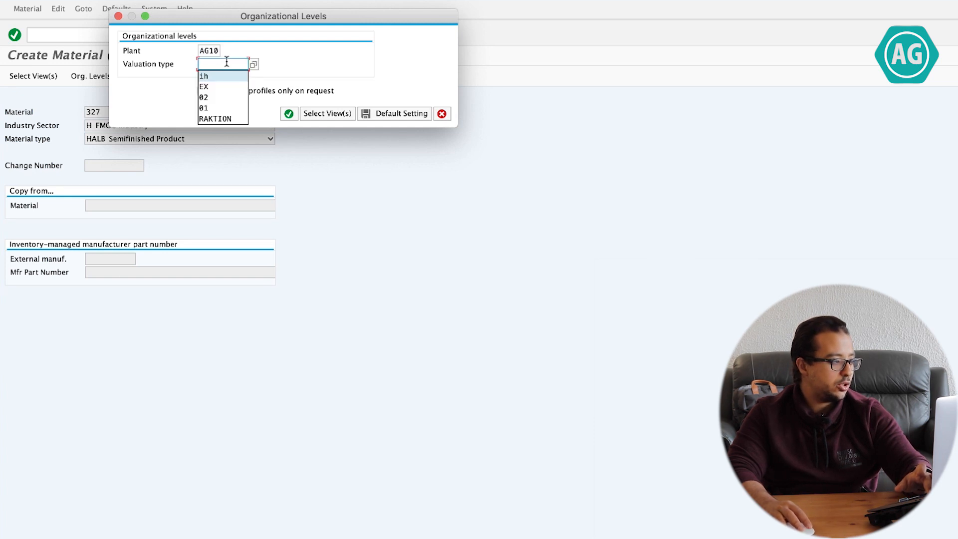
left_click(253, 64)
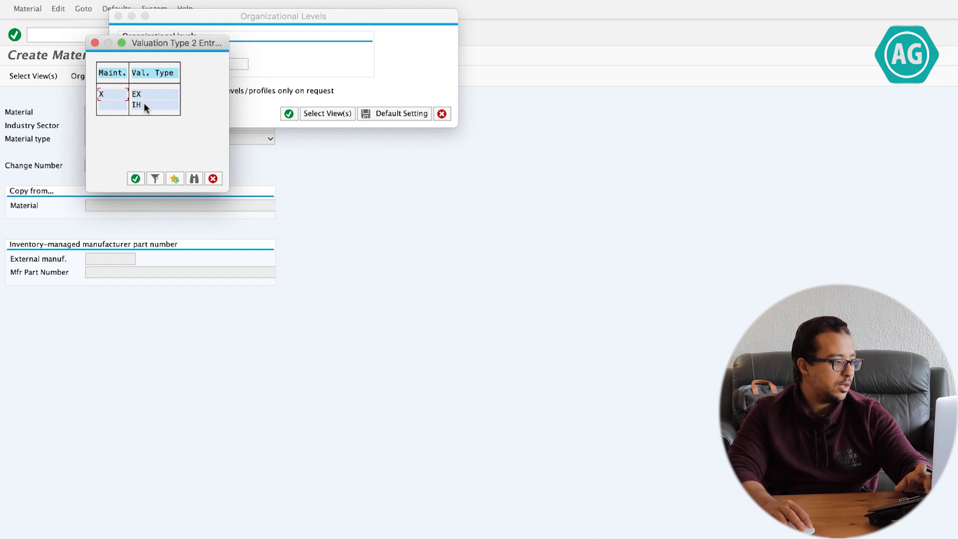
double_click(136, 105)
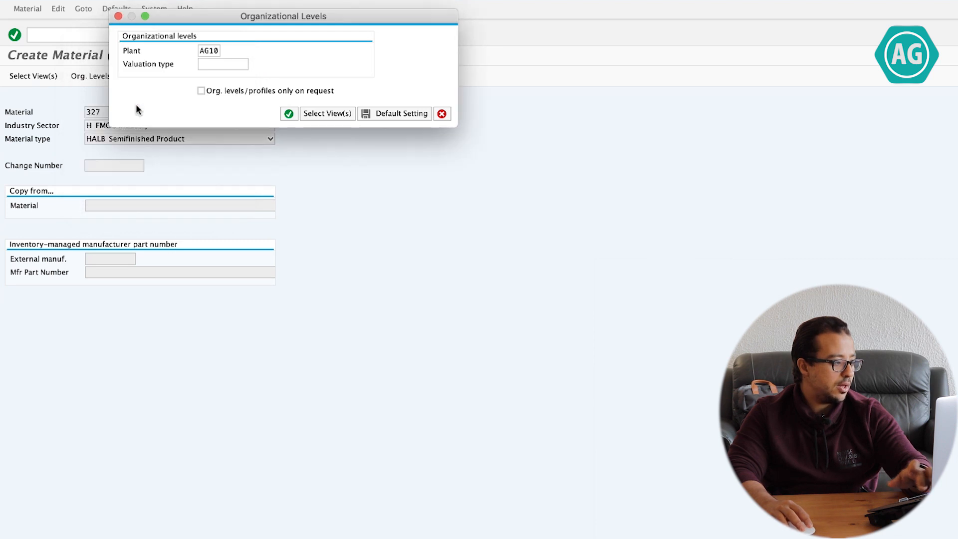
left_click(289, 114)
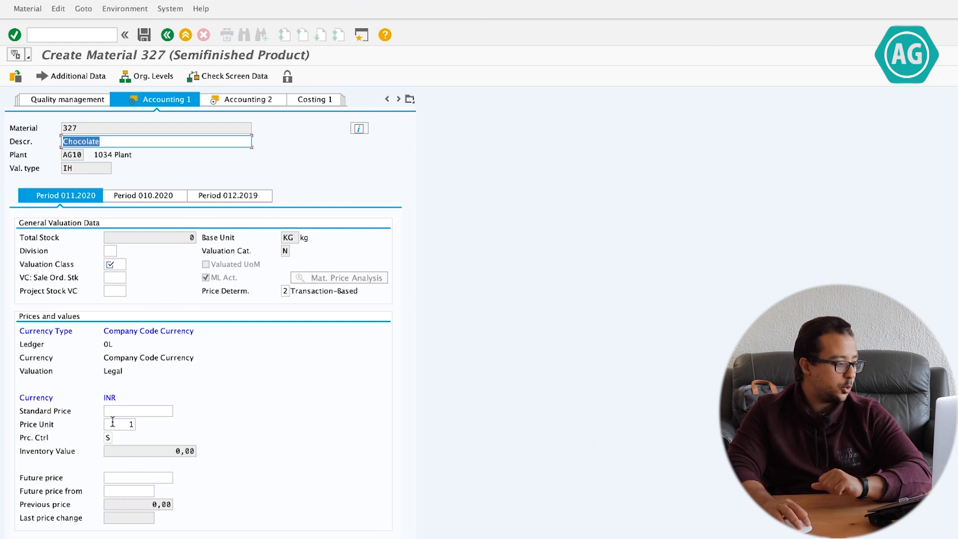
- Assign valuation class 7900 (Semifinished products) to valuation type IH, keep price control S, and save the material
left_click(108, 439)
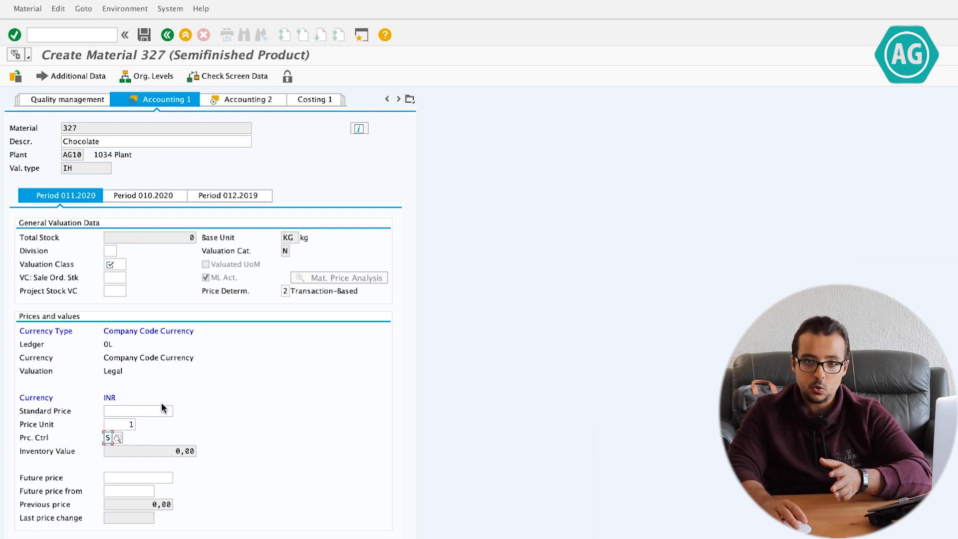
left_click(115, 264)
left_click(131, 264)
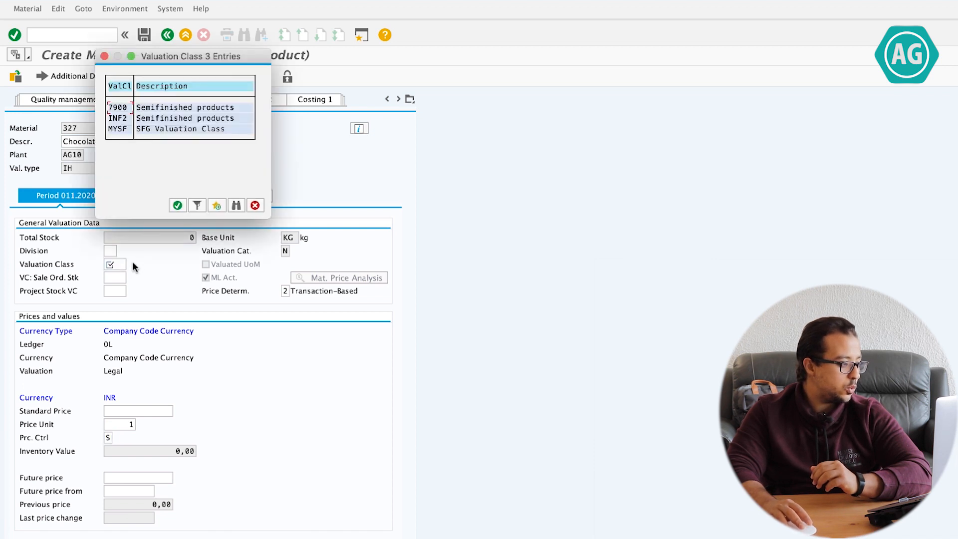
double_click(152, 110)
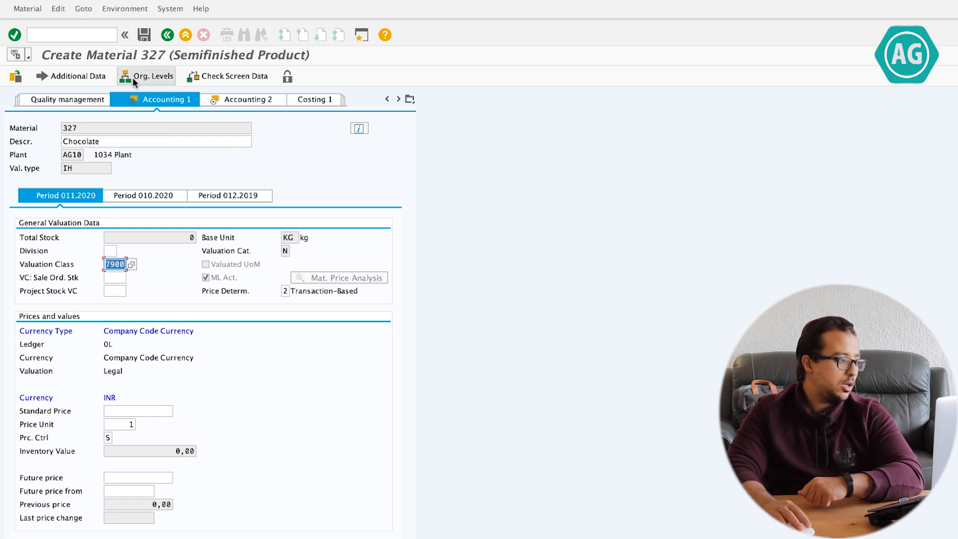
left_click(142, 40)
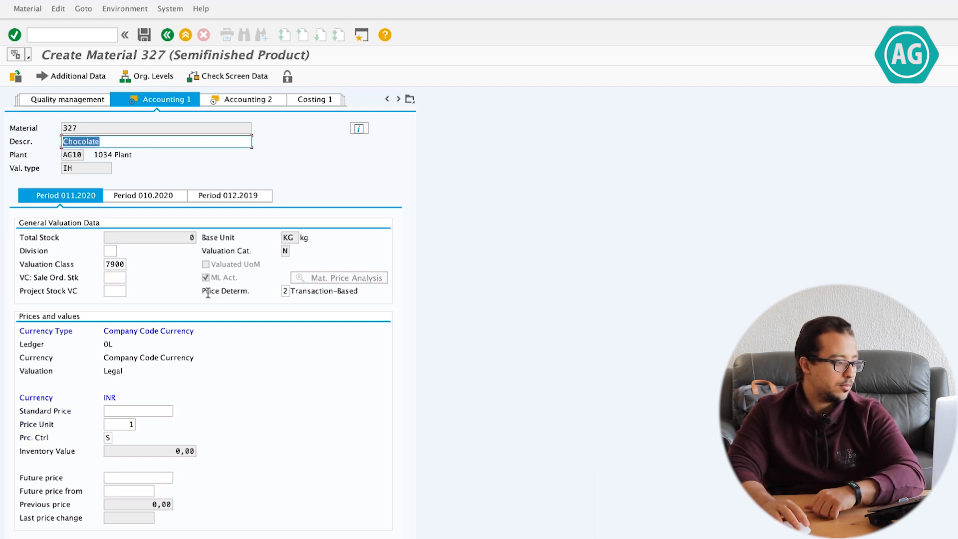
key("Return")
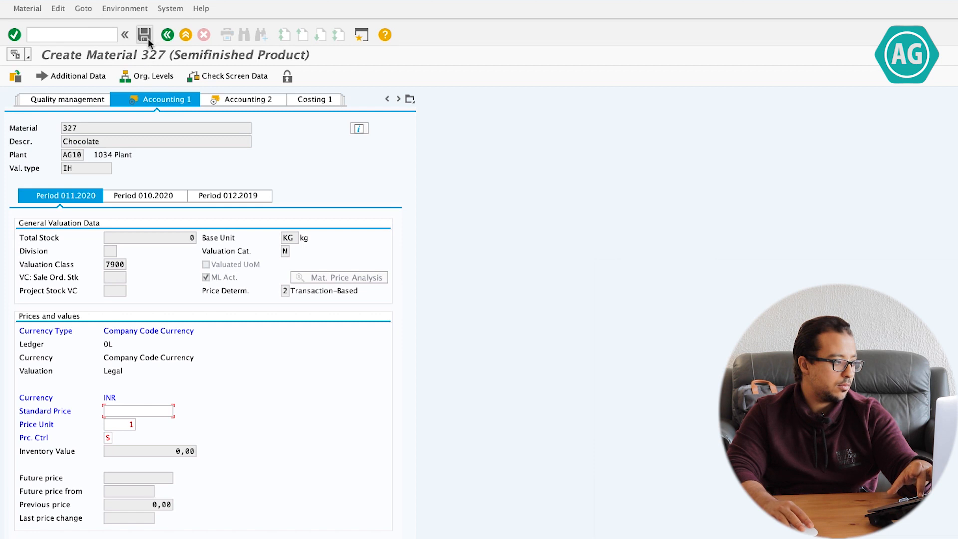
left_click(148, 40)
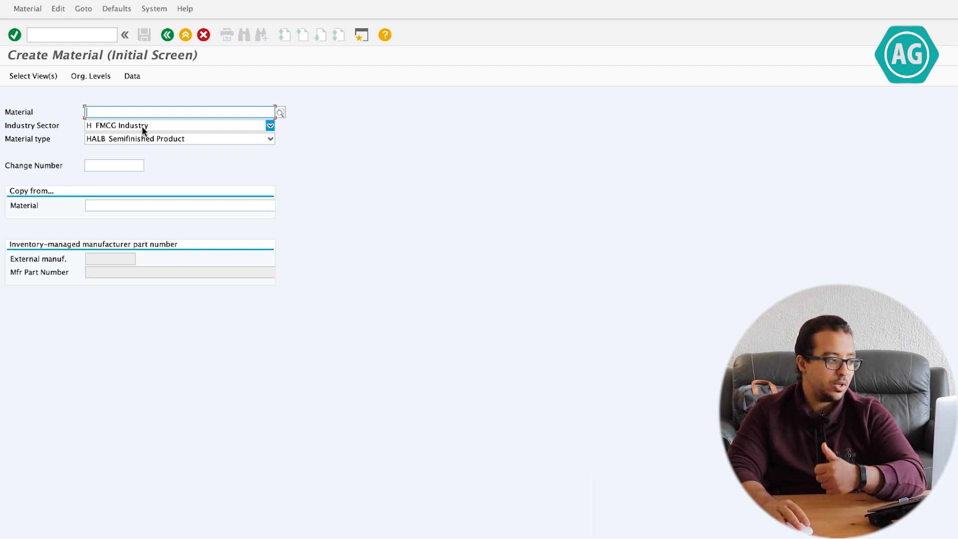
- Leave material creation and open transaction CS01 for creating a material BOM
left_click(91, 39)
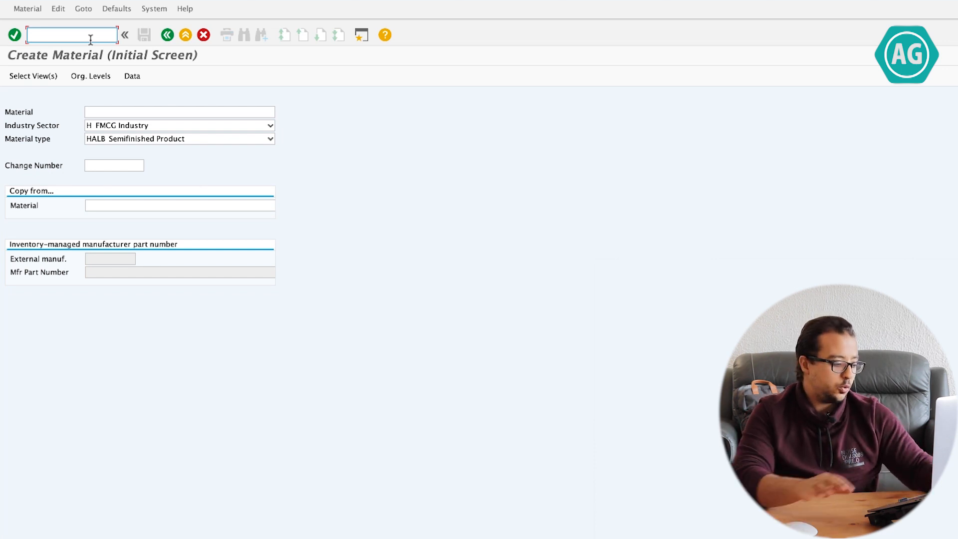
type("cs01")
key("Return")
left_click(91, 39)
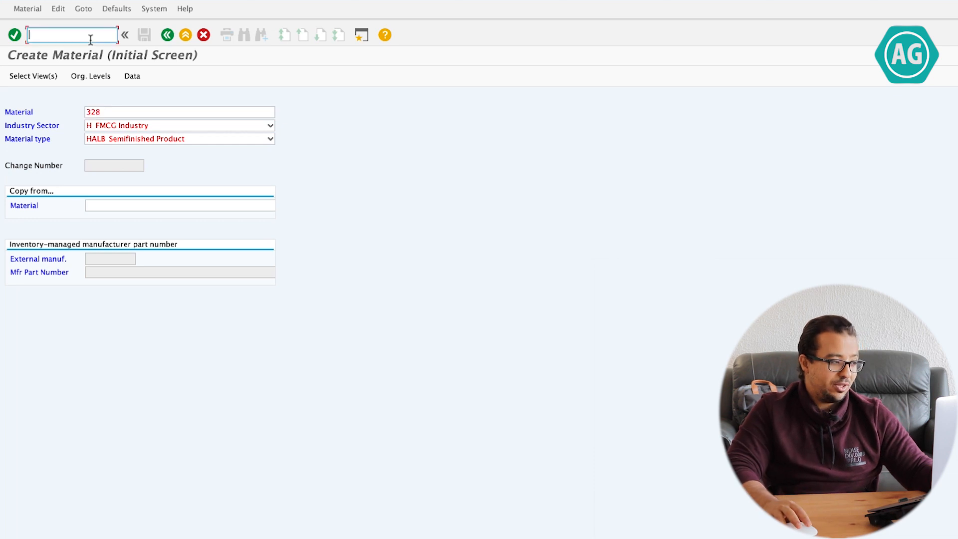
type("/ncs01")
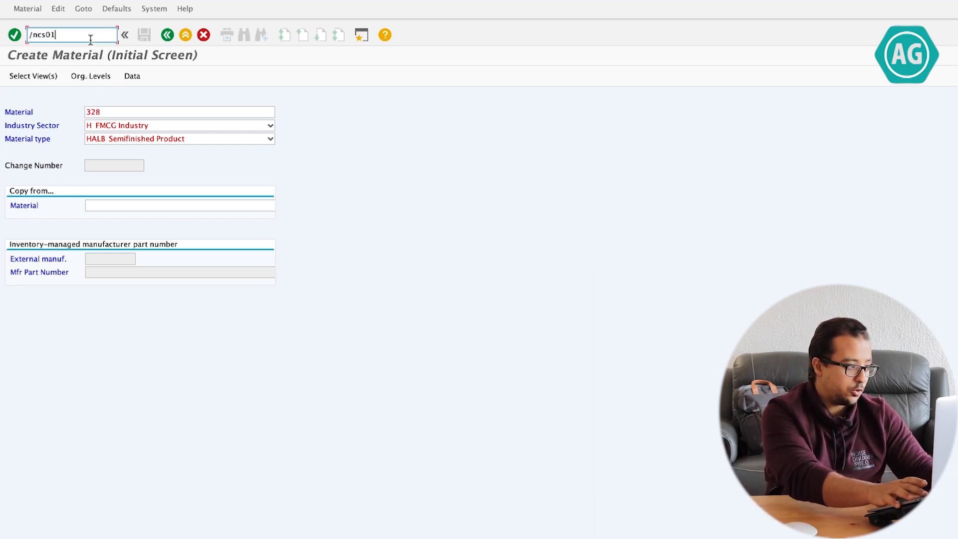
key("Return")
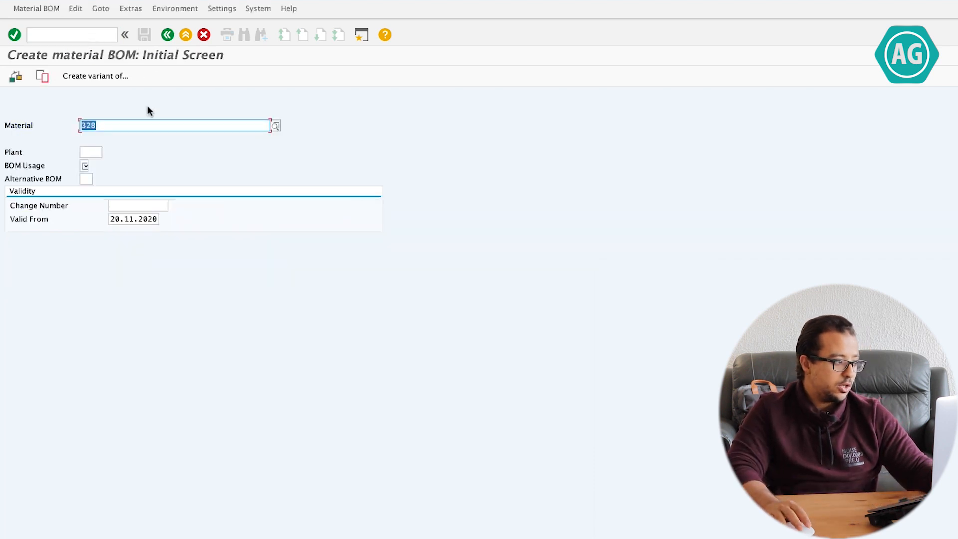
- Start a BOM for material 327 in plant AG10 with BOM usage 1 (Production) and continue to the item overview
left_click(104, 127)
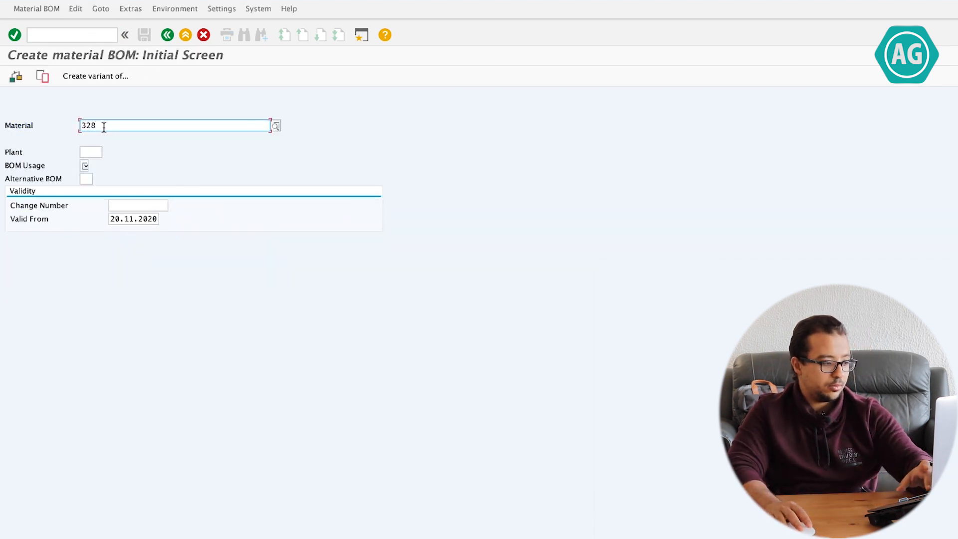
key("BackSpace")
type("7")
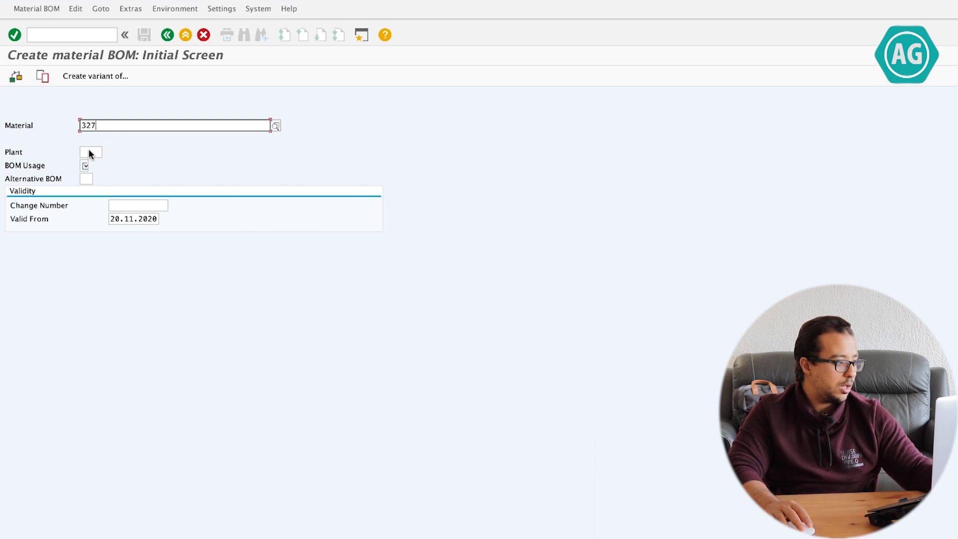
left_click(89, 149)
left_click(91, 151)
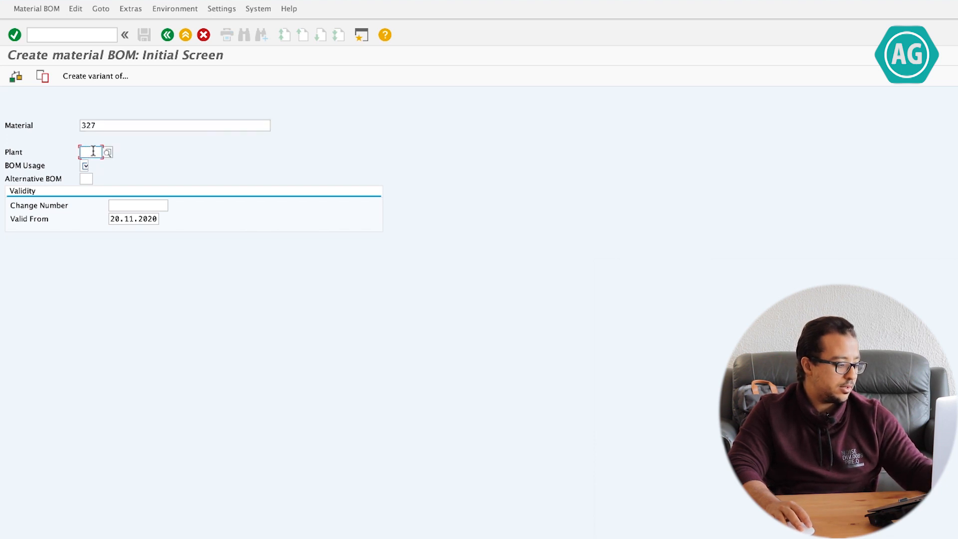
type("ag10")
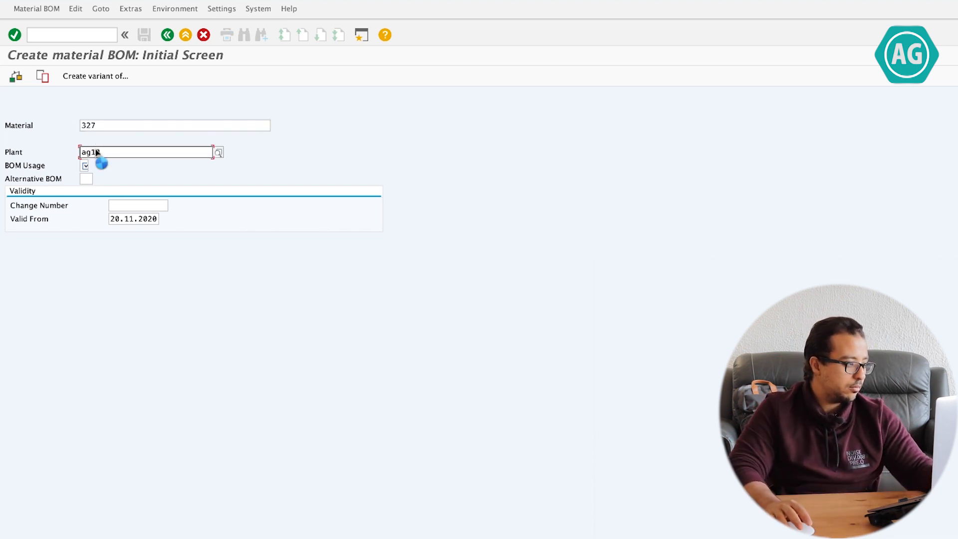
left_click(74, 150)
left_click(85, 164)
left_click(93, 166)
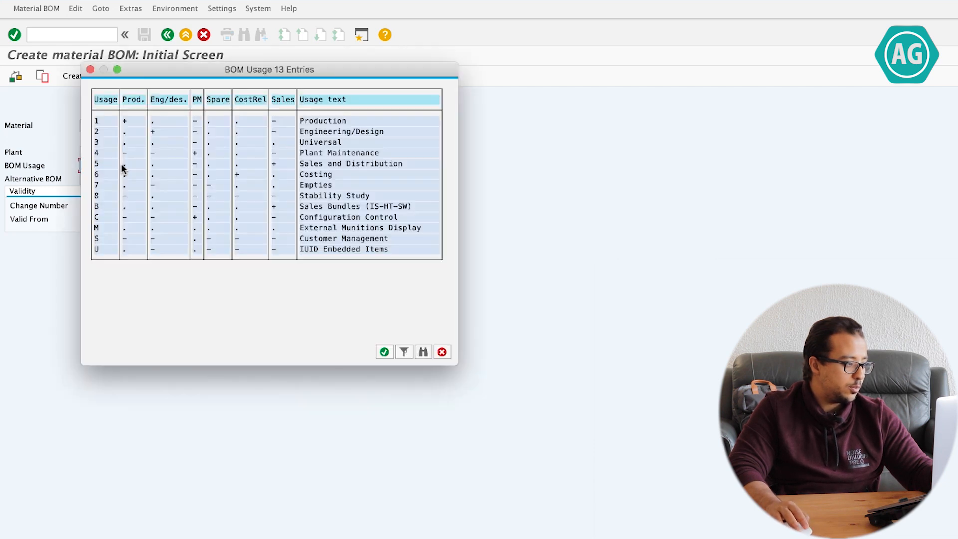
double_click(321, 121)
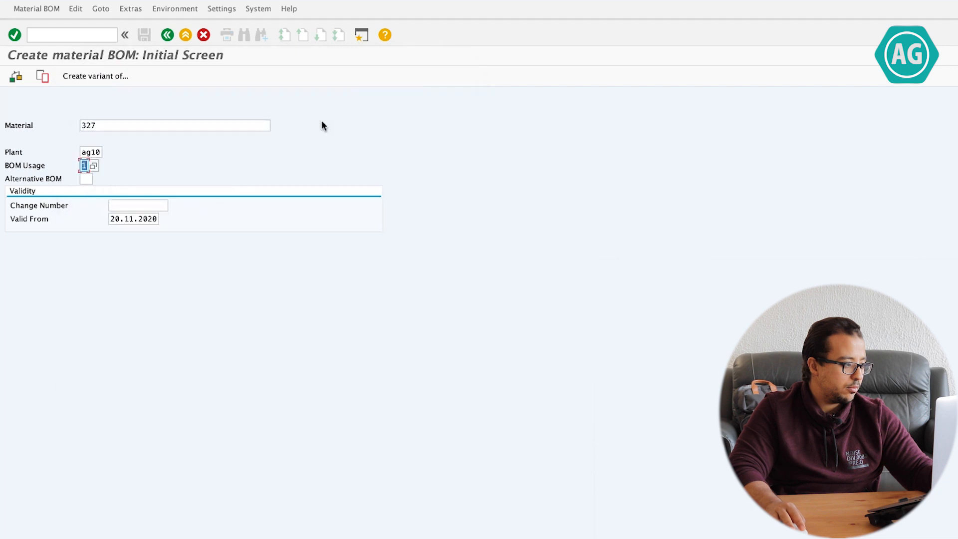
key("Return")
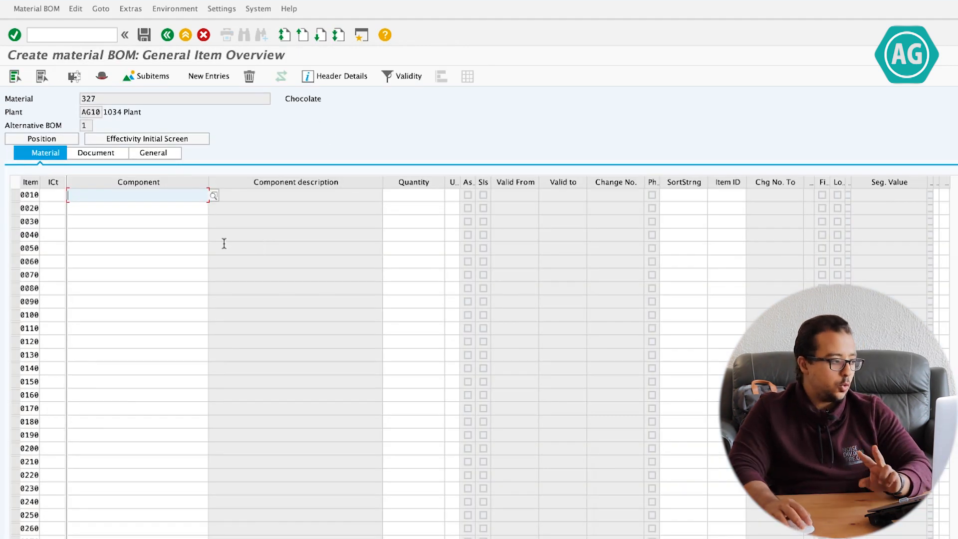
- Enter components 273 (Sugar) and 274 (COCOA) as BOM items 0010 and 0020, both with item category L
left_click(181, 203)
left_click(182, 196)
type("273")
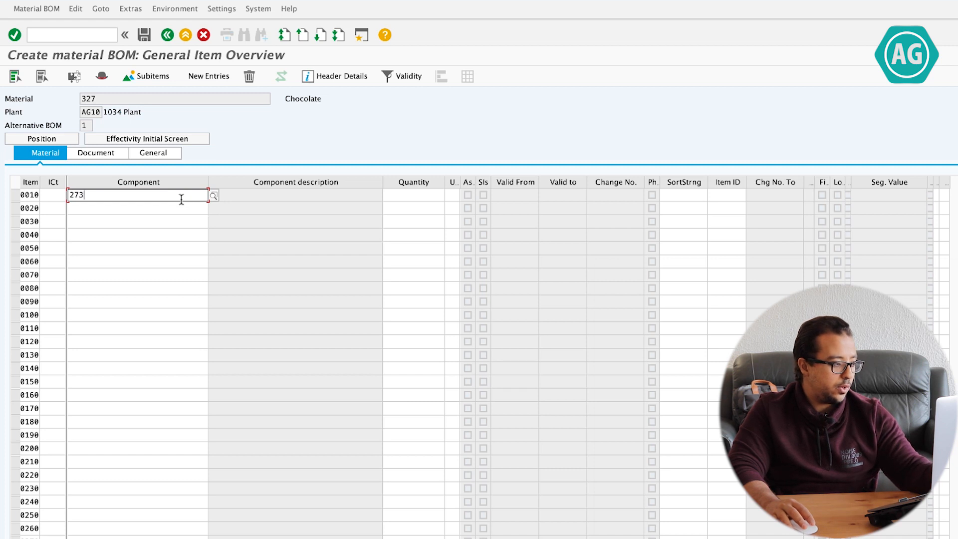
left_click(155, 208)
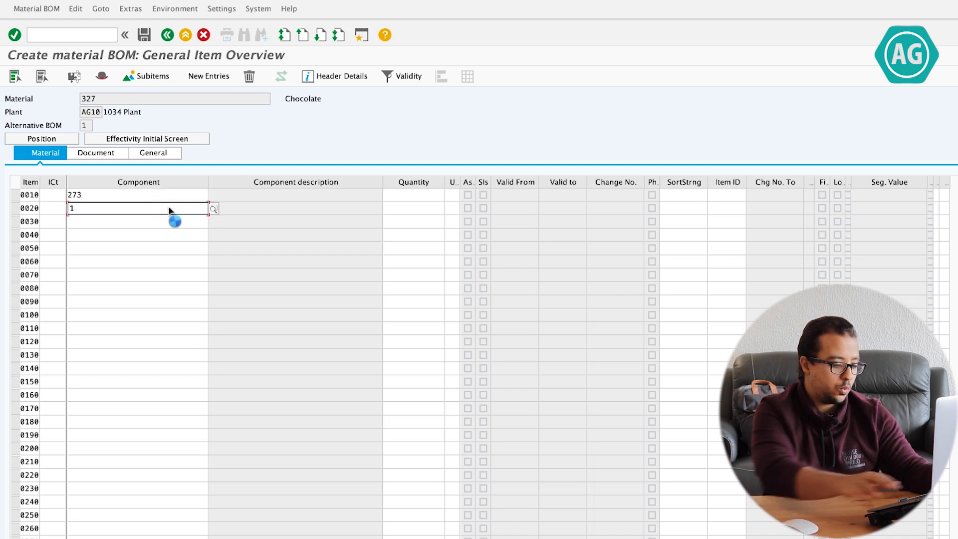
type("274")
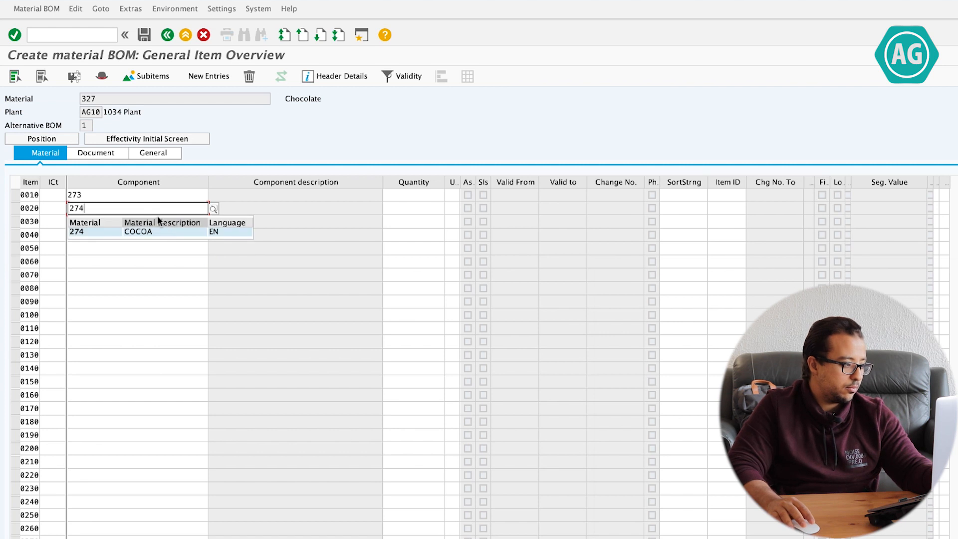
left_click(48, 205)
left_click(51, 197)
type("l")
left_click(52, 207)
type("l")
key("Return")
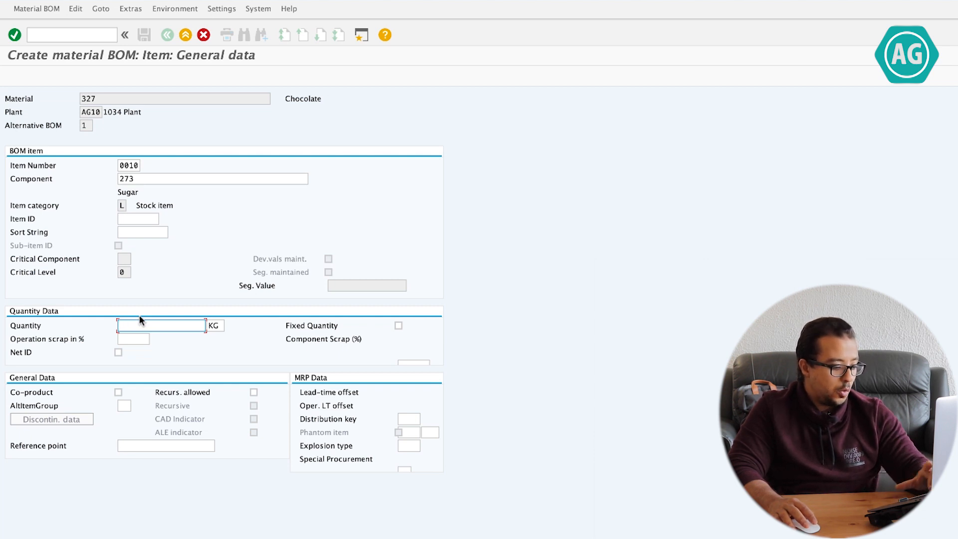
- Set the component quantities to 0,2 KG for Sugar and 0,8 KG for COCOA, and save the BOM
type(".2")
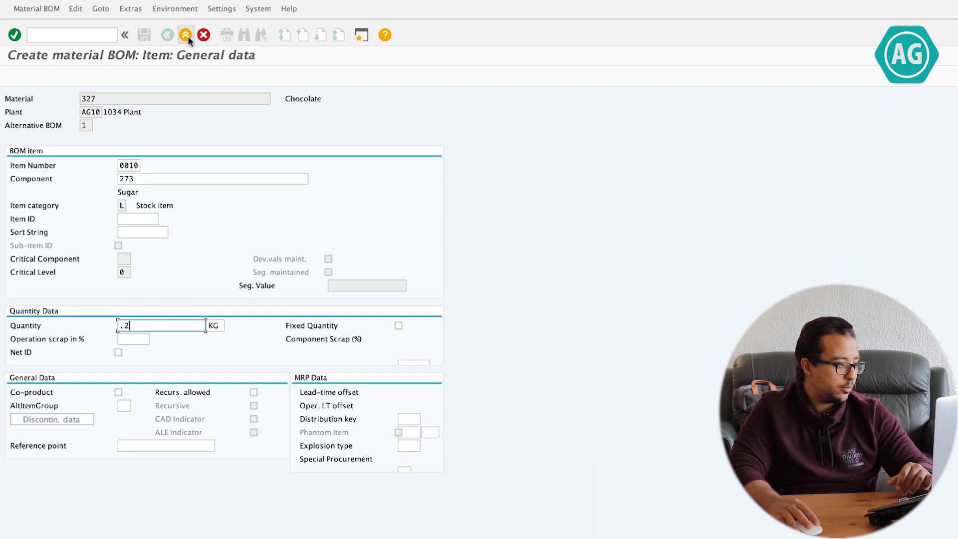
key("Return")
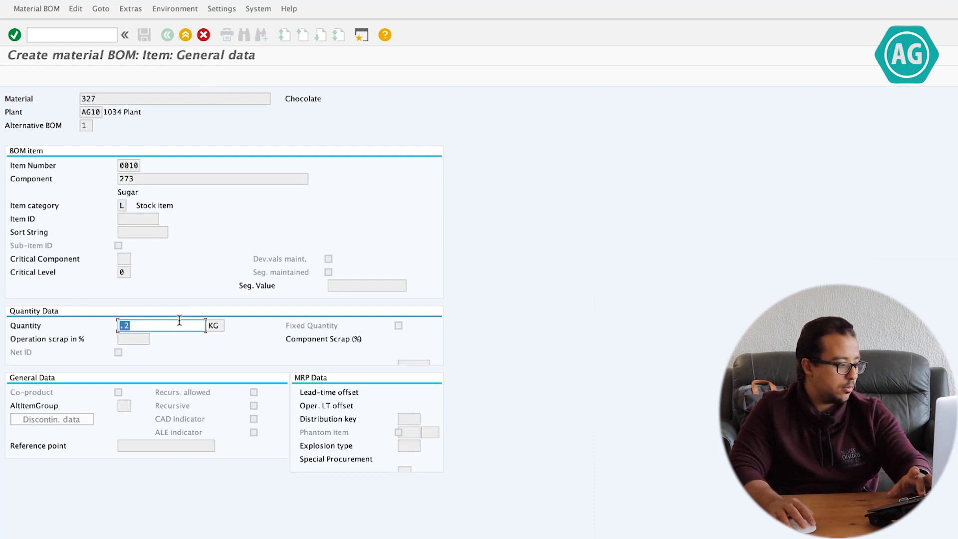
type("0,")
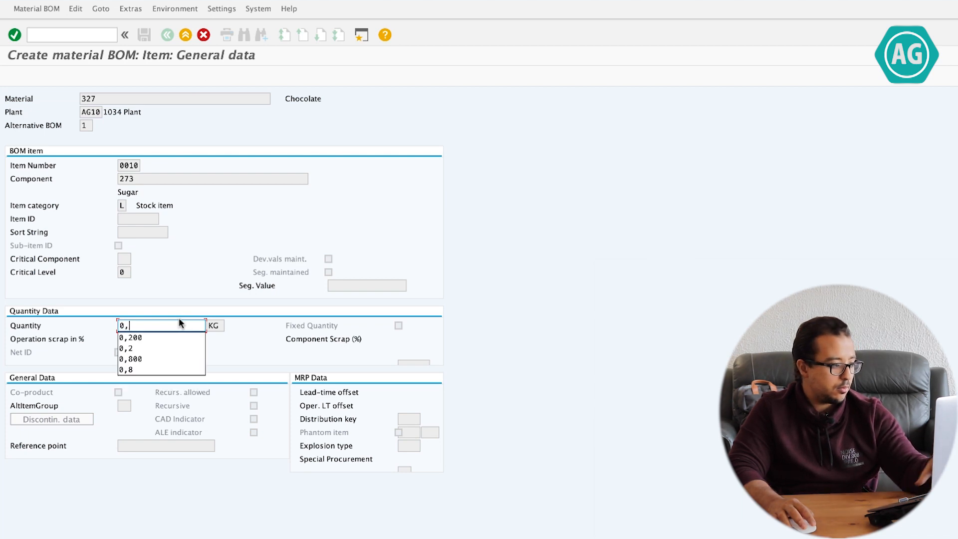
type("2")
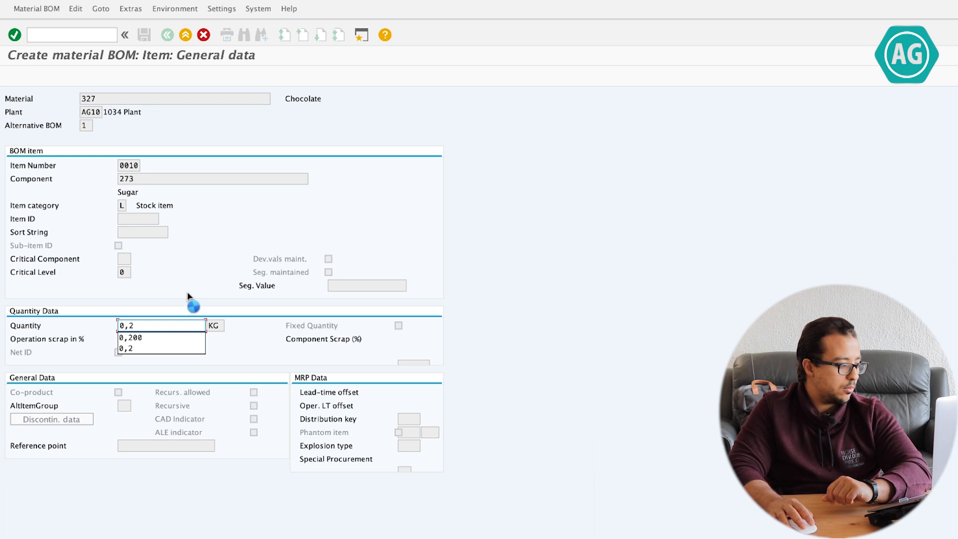
type("0,8")
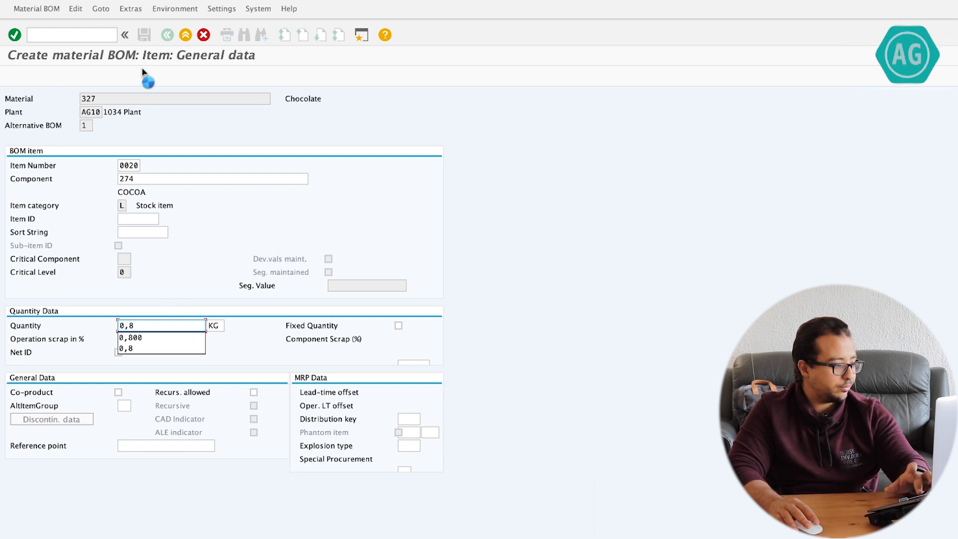
key("Return")
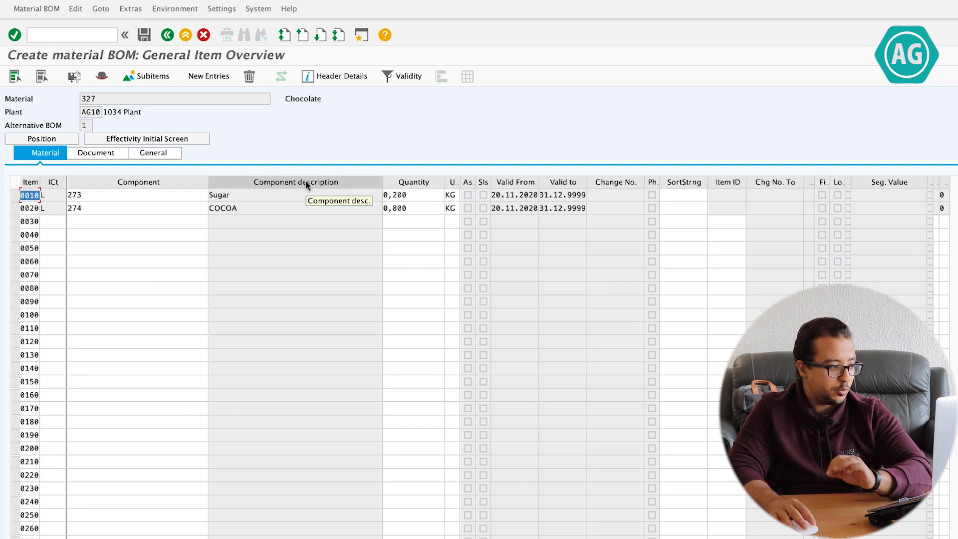
left_click(145, 36)
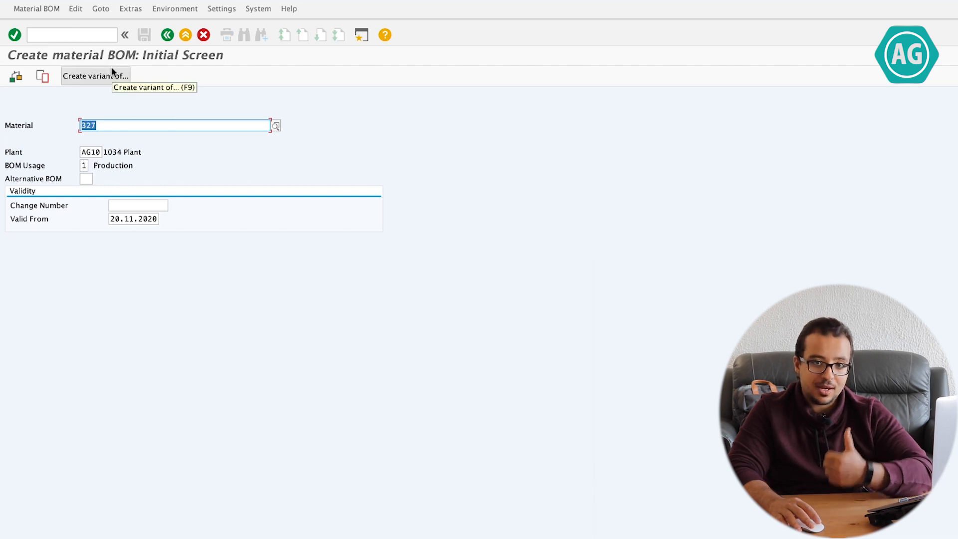
- Open transaction CK11N for creating a material cost estimate with quantity structure
left_click(81, 36)
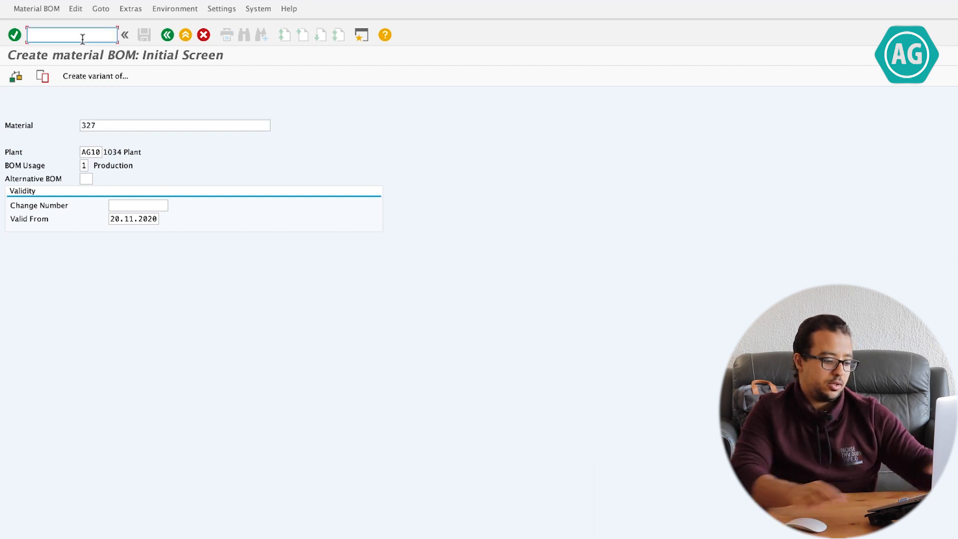
type("/nck11n")
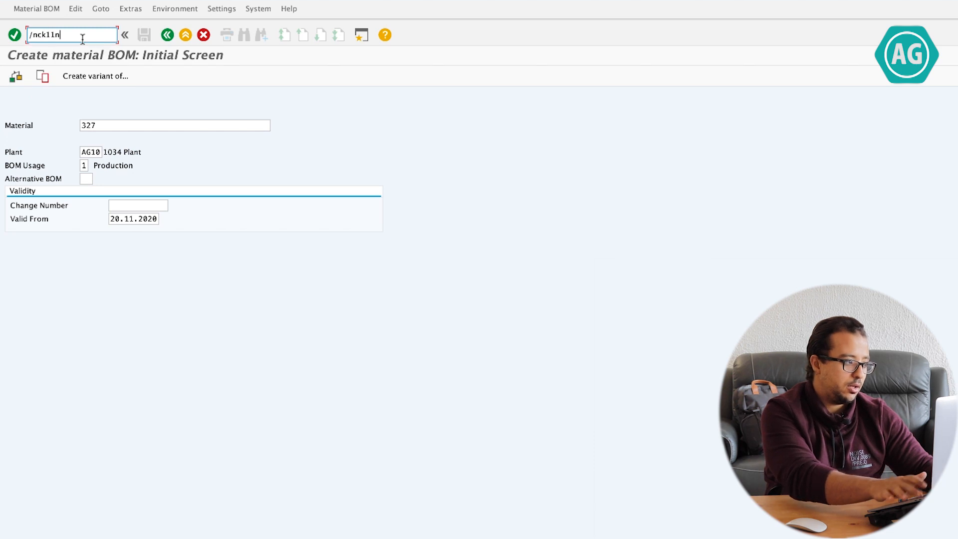
key("Return")
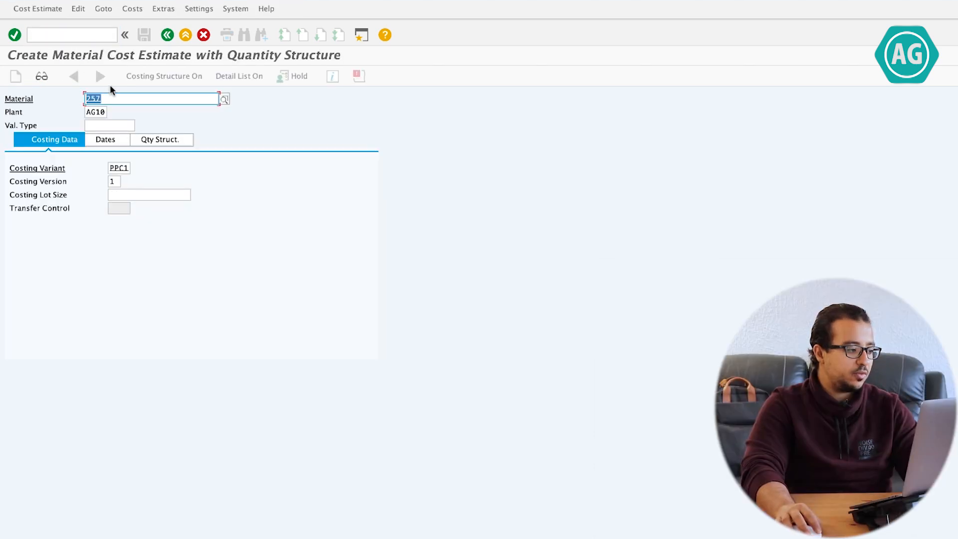
- Cost material 257 in plant AG10 for valuation type IH with the proposed costing dates, and save the cost estimate
left_click(102, 126)
type("IH")
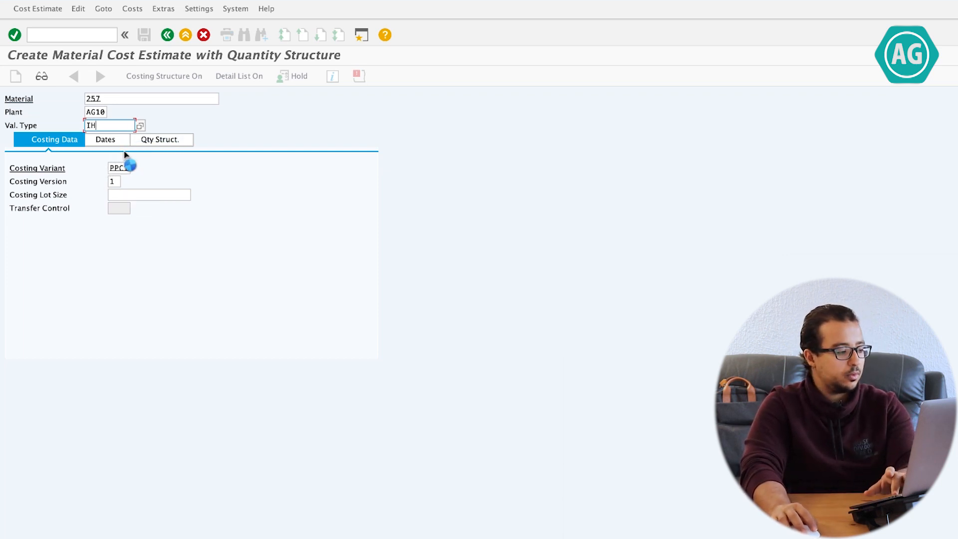
left_click(127, 146)
left_click(143, 168)
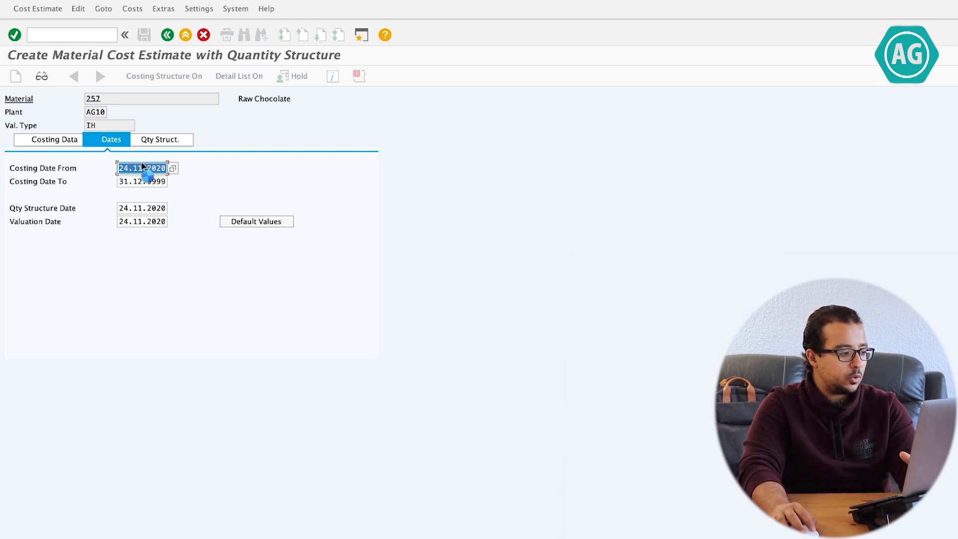
key("Return")
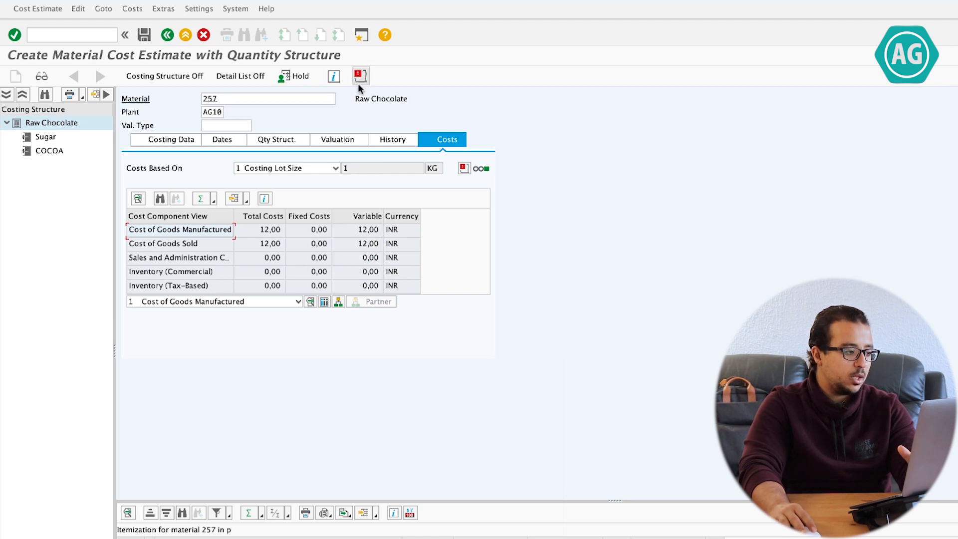
left_click(145, 34)
- Open transaction CK24 for the price update
left_click(70, 36)
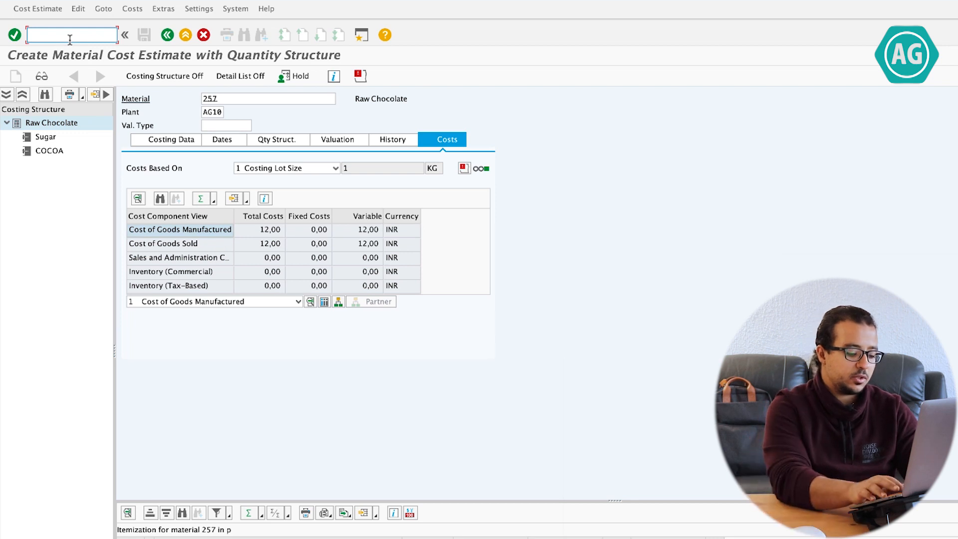
type("/")
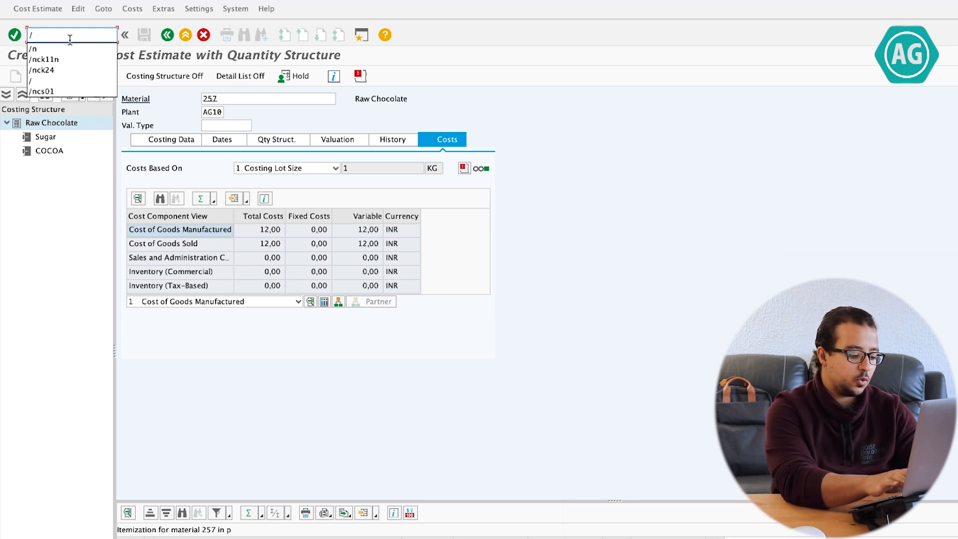
type("nCK24")
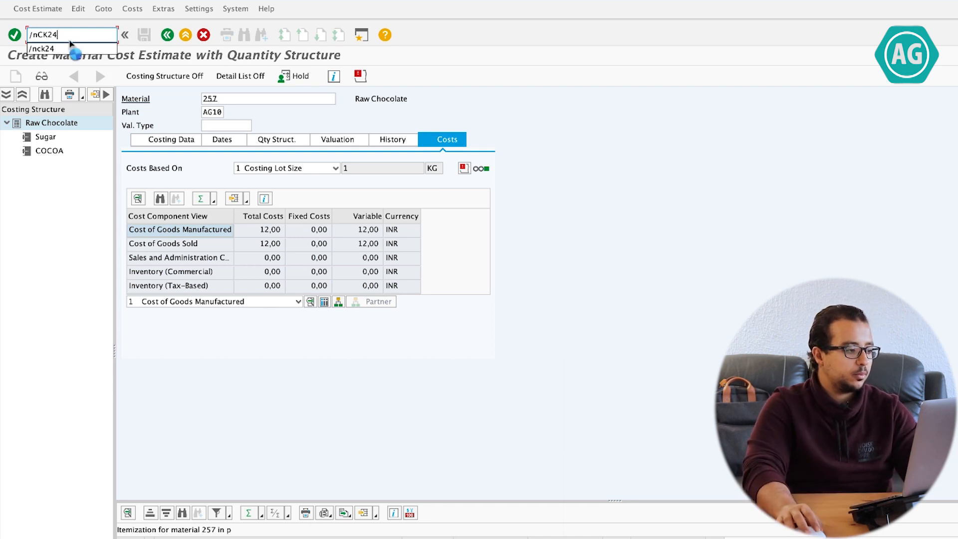
key("Return")
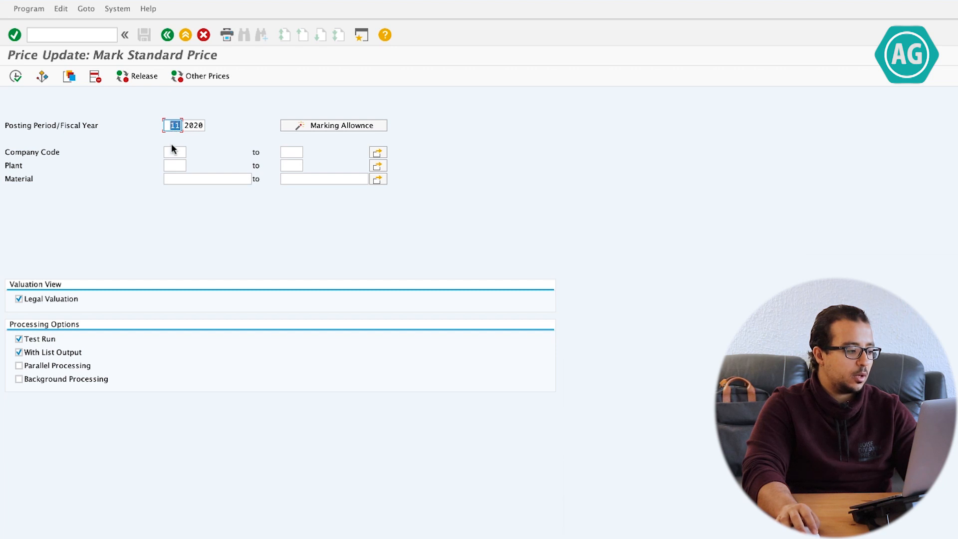
- Mark the standard price for material 257 in plant AG10, period 11/2020, with the test run switched off
left_click(169, 167)
type("AG10")
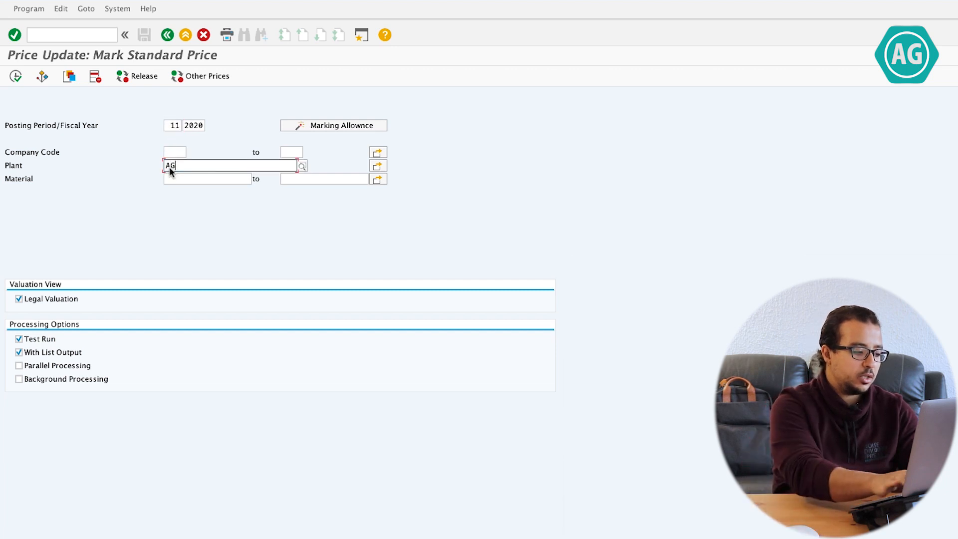
key("Return")
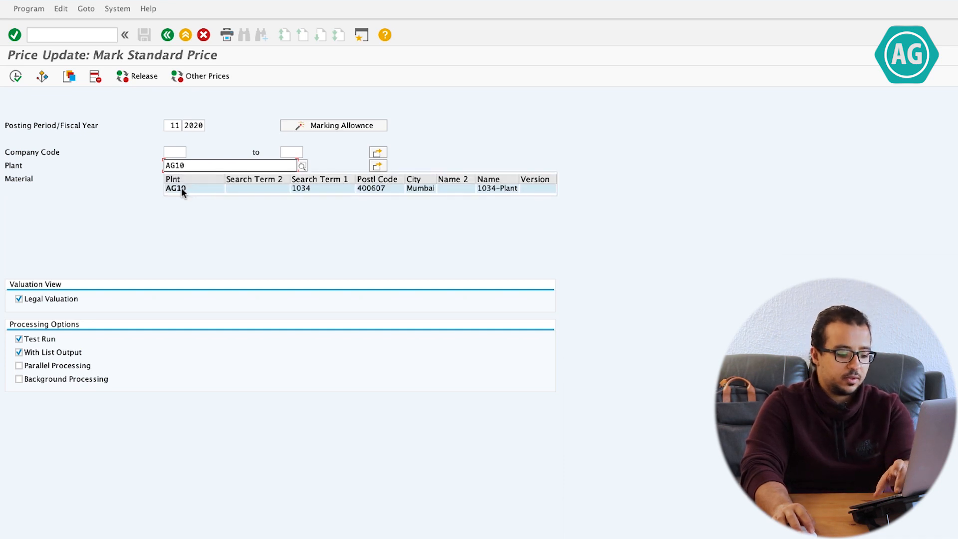
left_click(182, 188)
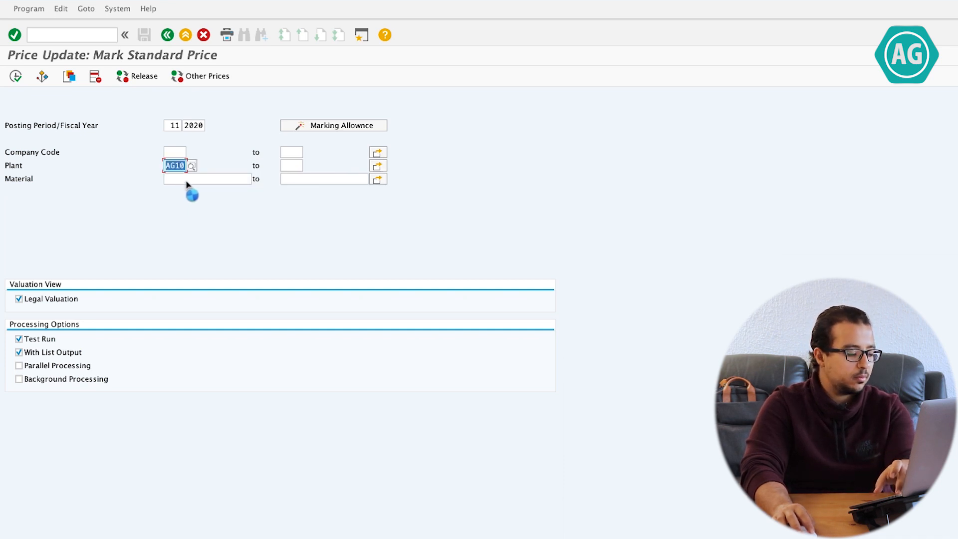
left_click(186, 179)
type("257")
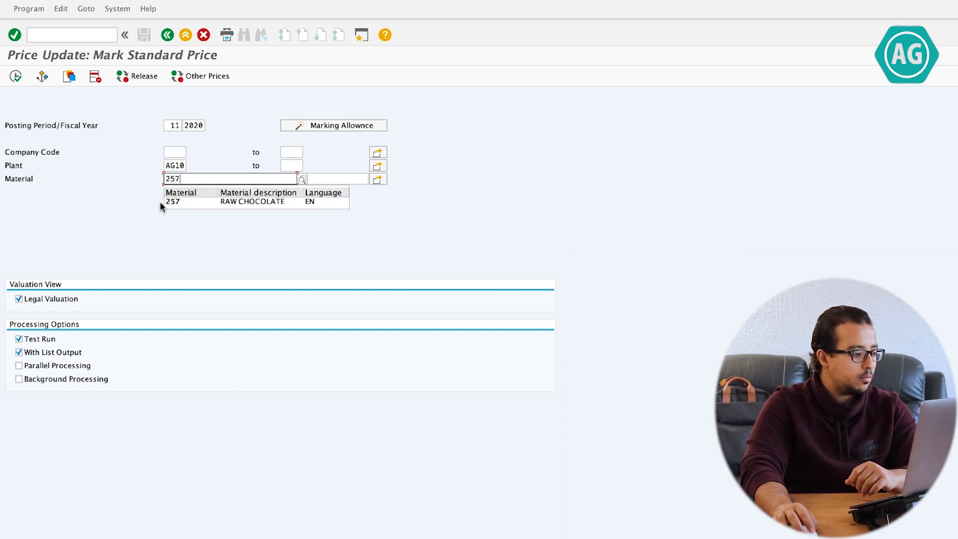
left_click(248, 201)
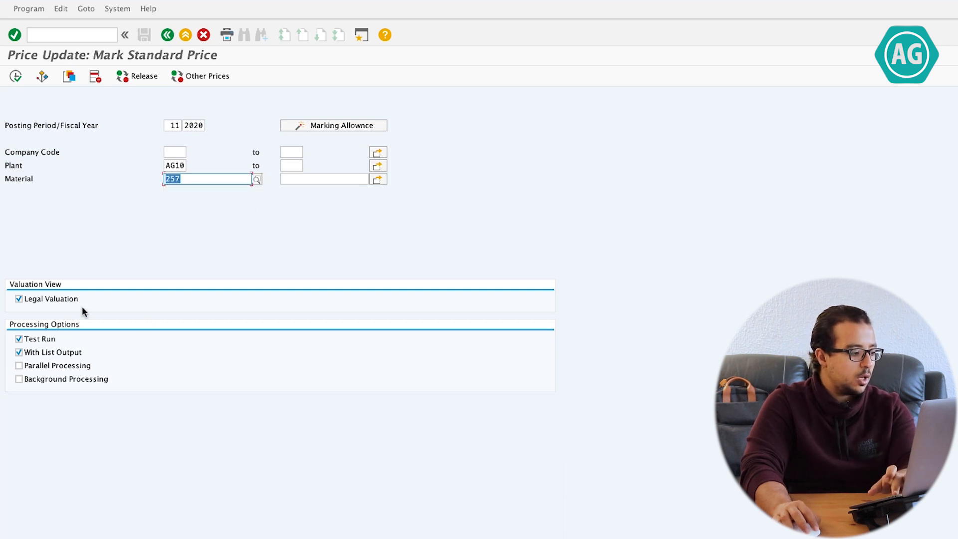
left_click(20, 339)
left_click(16, 76)
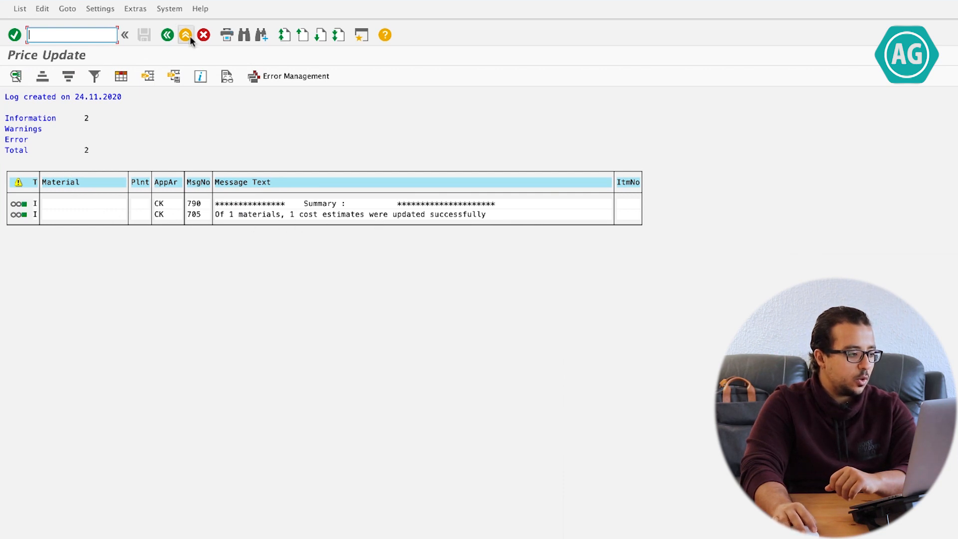
- Release the marked standard price for material 257 in plant AG10
left_click(167, 36)
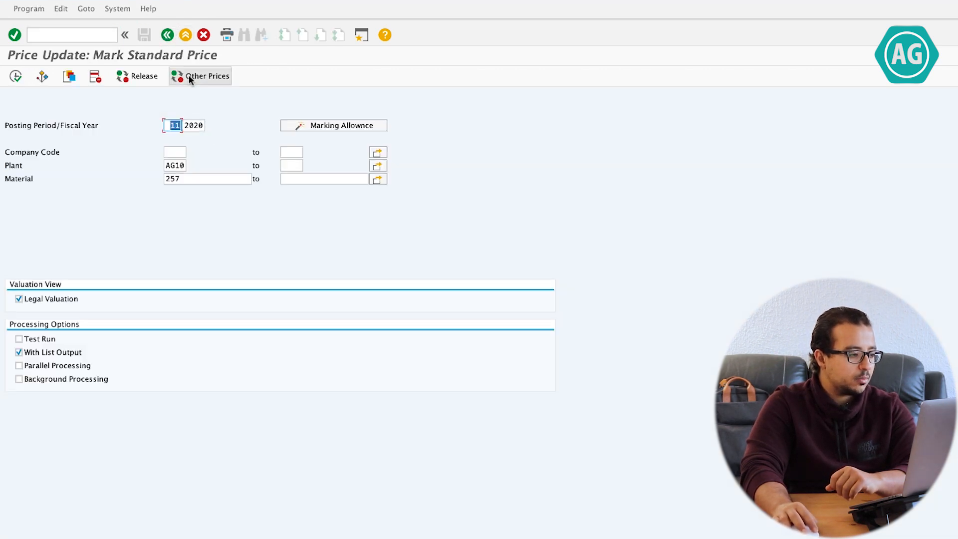
left_click(139, 76)
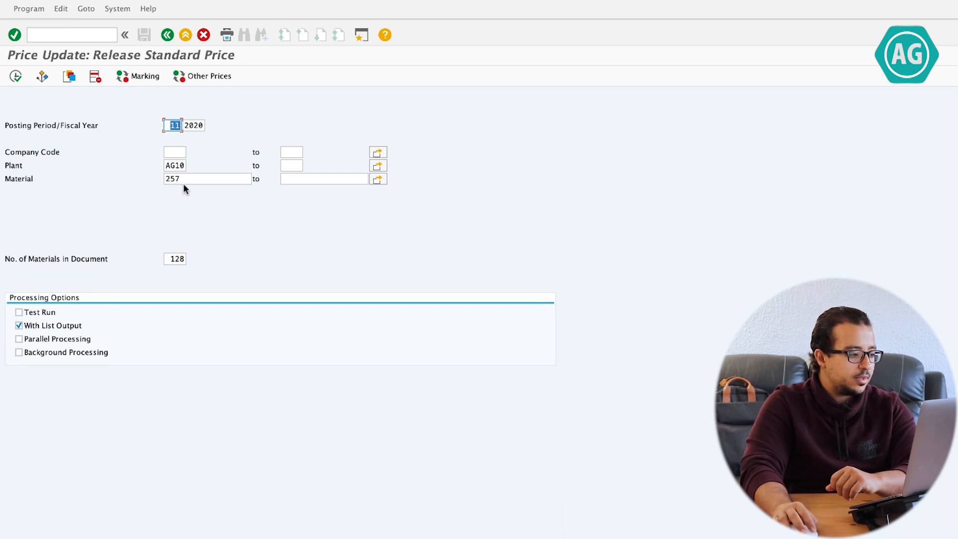
left_click(16, 77)
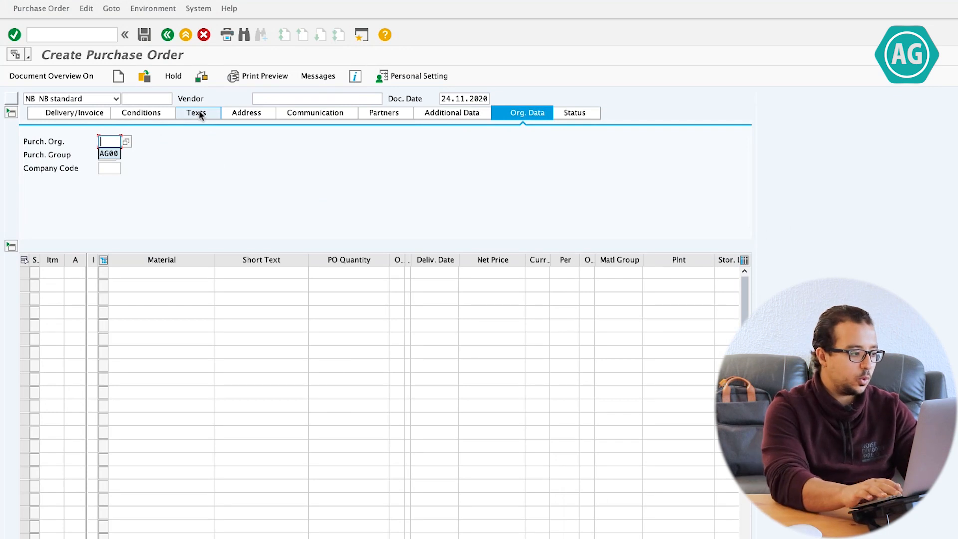
- Set the purchase order's organizational data to purchasing organization AG00, purchasing group 001 and company code AG01
key("Return")
key("Tab")
key("Tab")
key("shift+Tab")
key("Down")
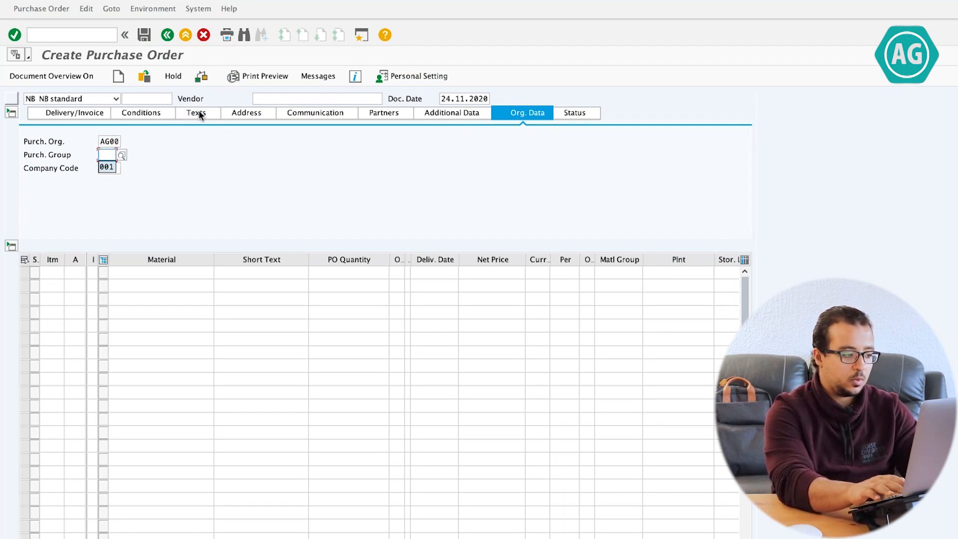
key("Return")
key("Tab")
key("Down")
key("Down")
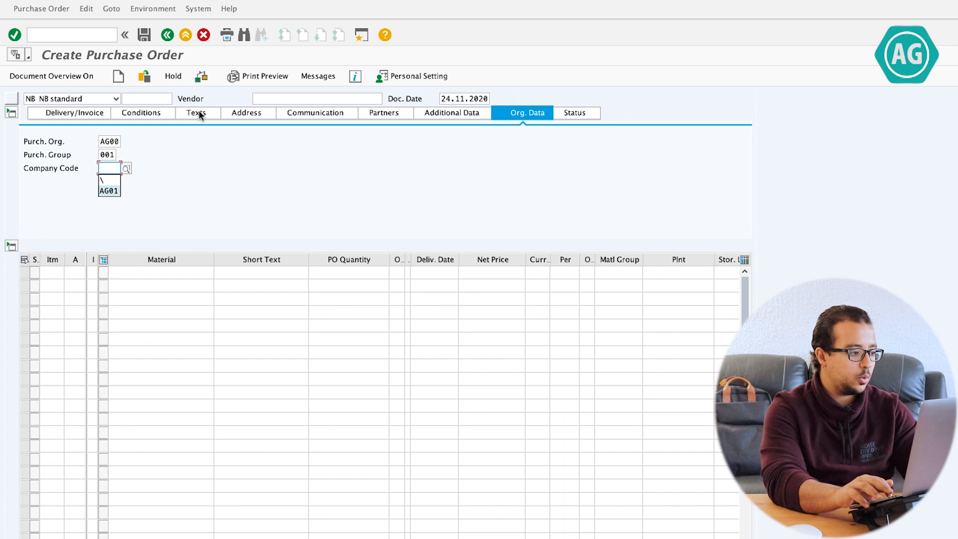
key("Return")
key("Return")
- Assign vendor AG01 to the purchase order
left_click(274, 97)
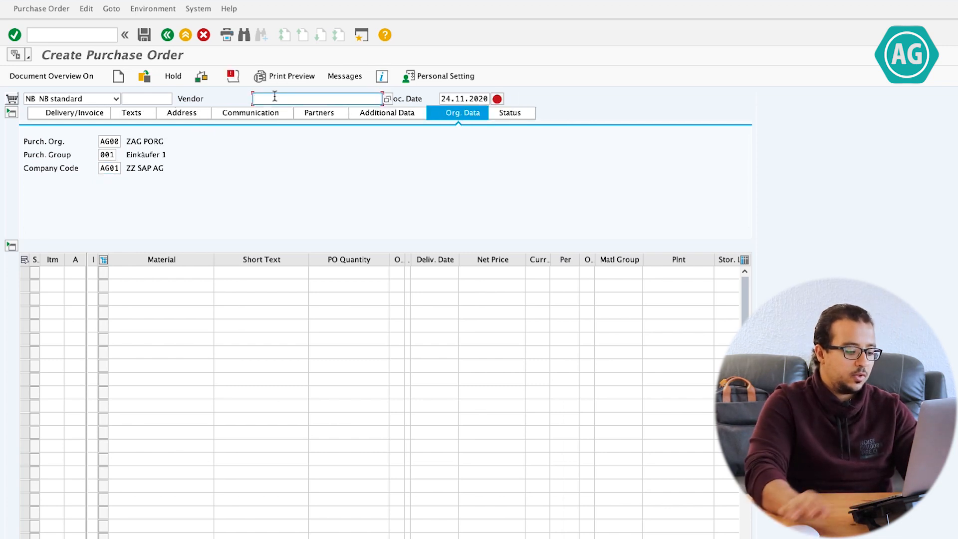
key("Down")
key("Down")
key("Return")
key("Return")
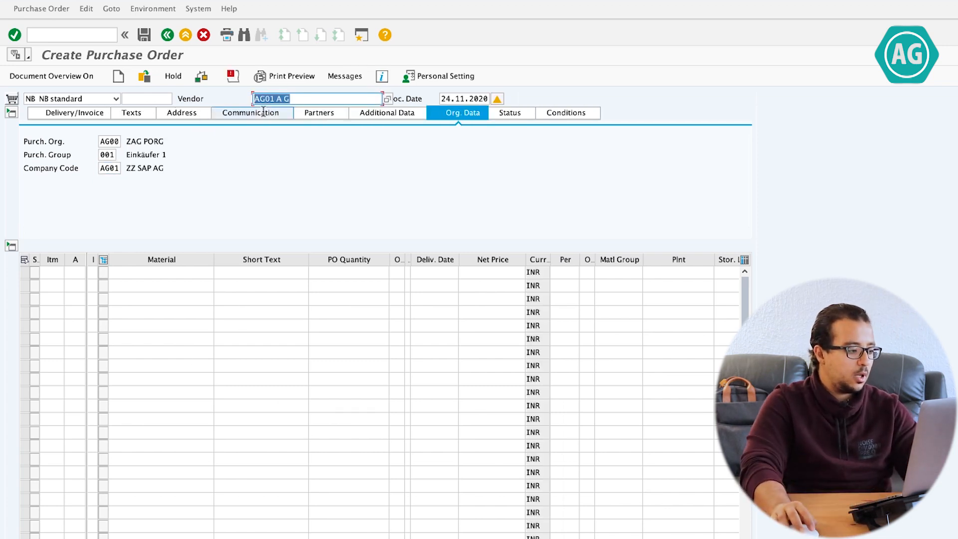
- Enter an order item for material 257 with quantity 10 KG, plant AG10 and a net price of 25 INR
left_click(174, 276)
type("257")
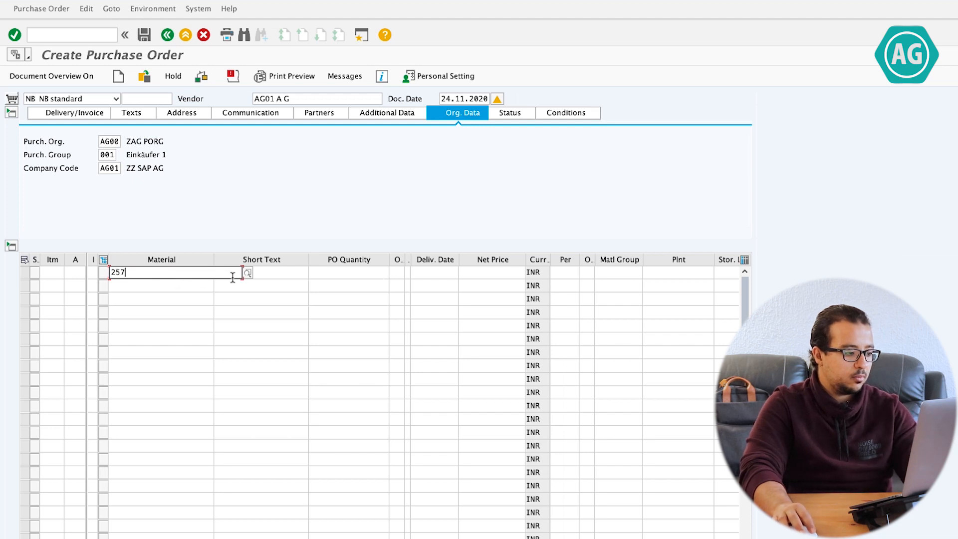
left_click(344, 272)
type("10")
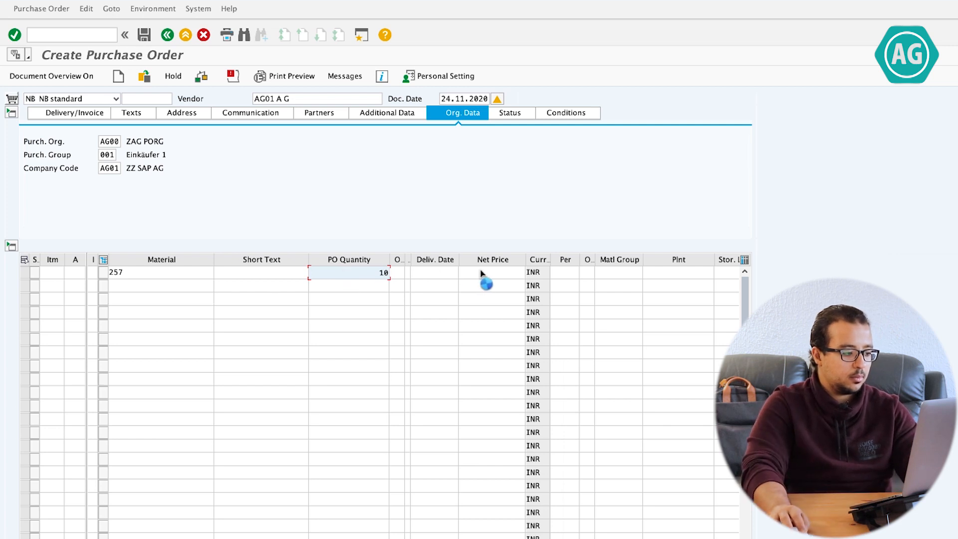
left_click_drag(492, 273, 527, 273)
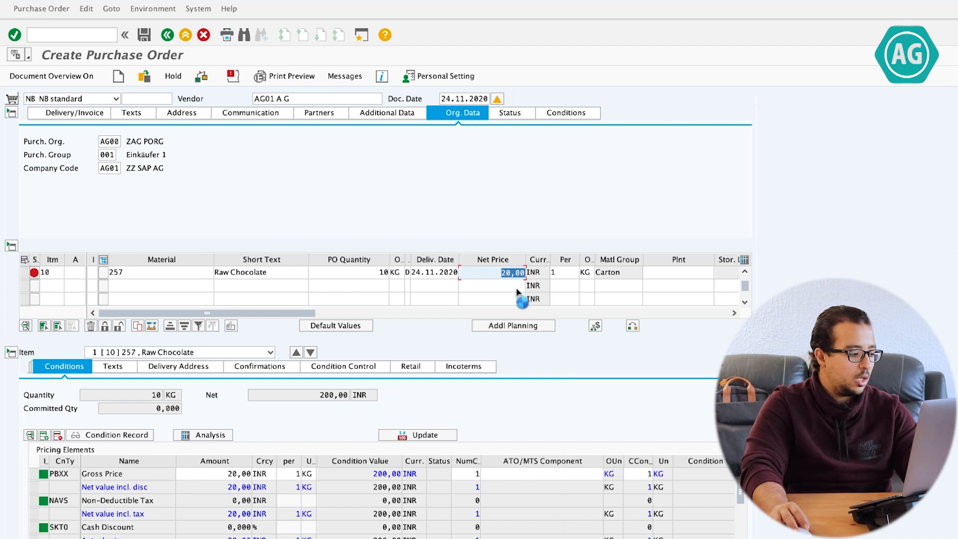
left_click(710, 274)
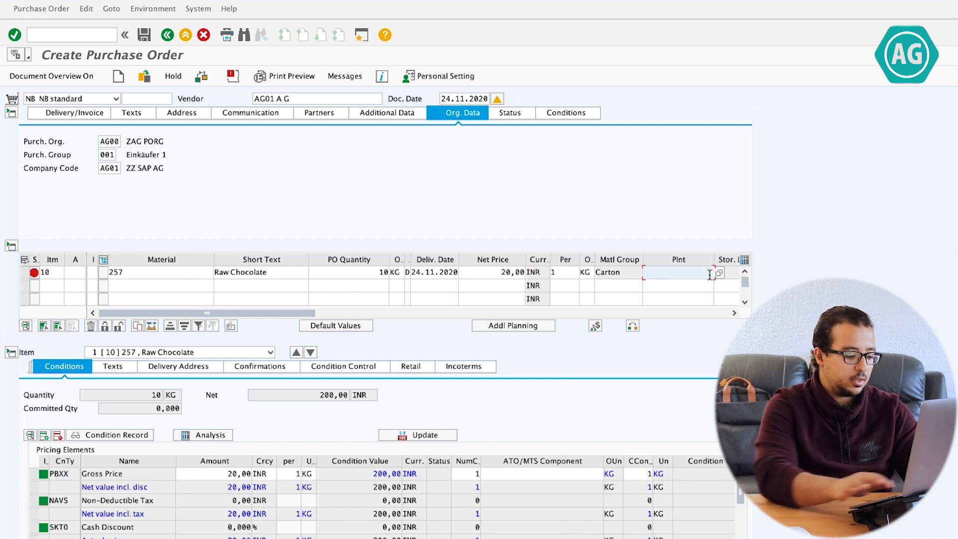
type("AG10")
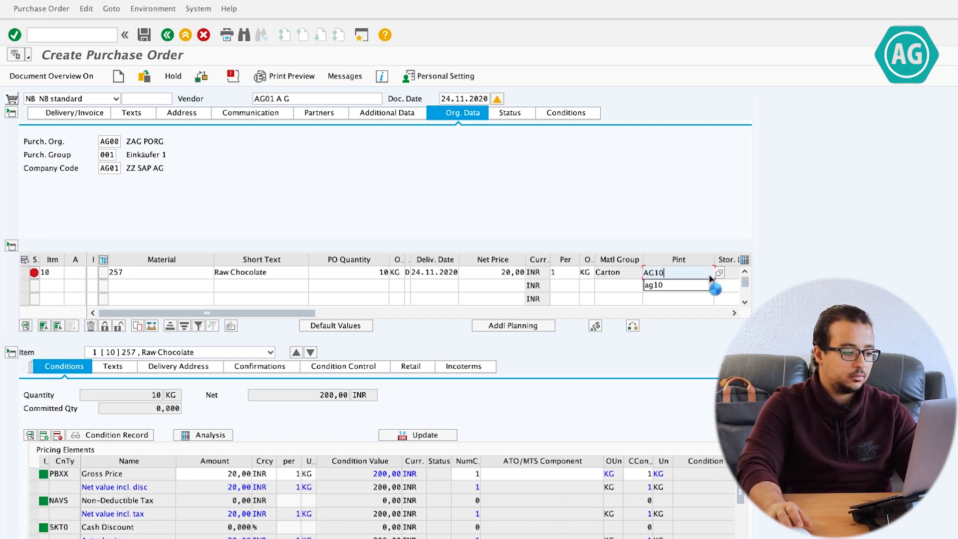
key("Return")
type("25")
key("Return")
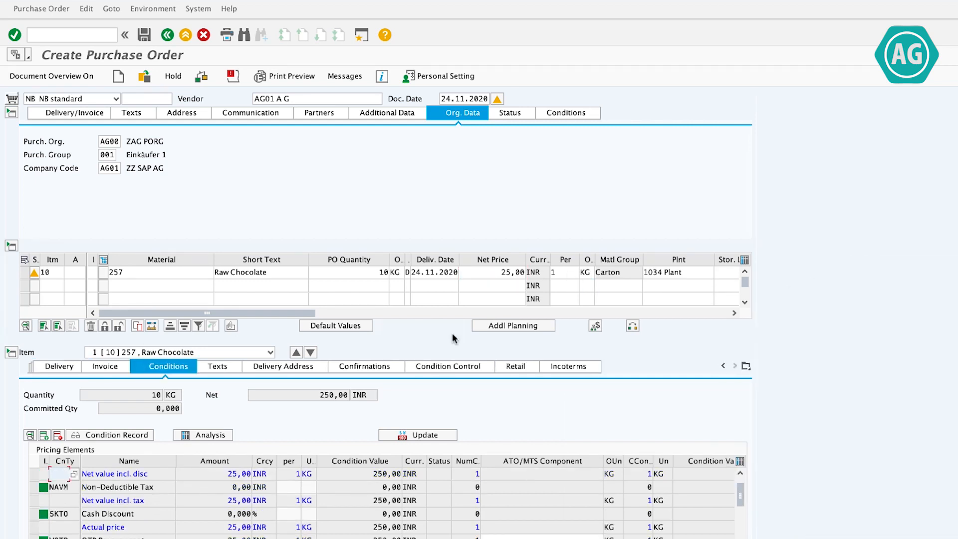
- Check the valuation type in the item's delivery details and save the purchase order
left_click(747, 367)
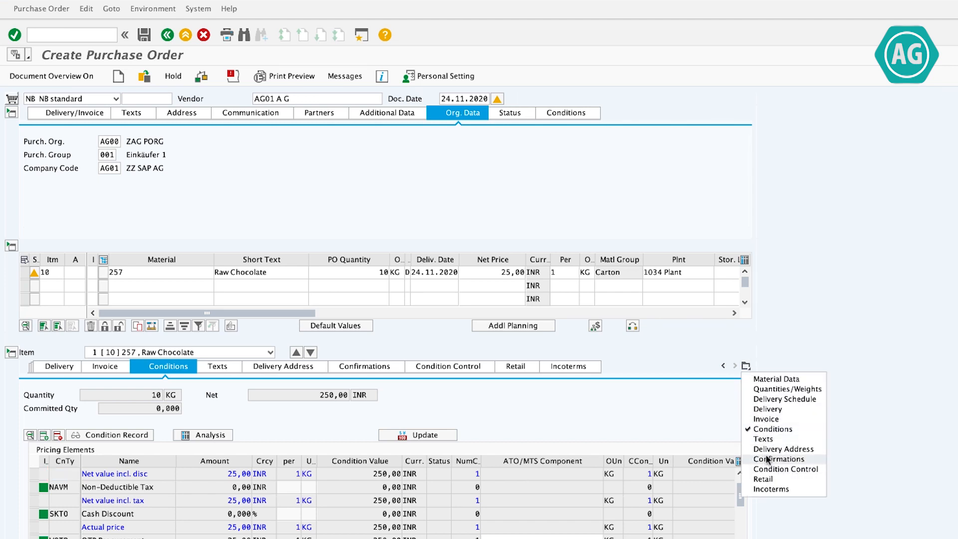
left_click(768, 408)
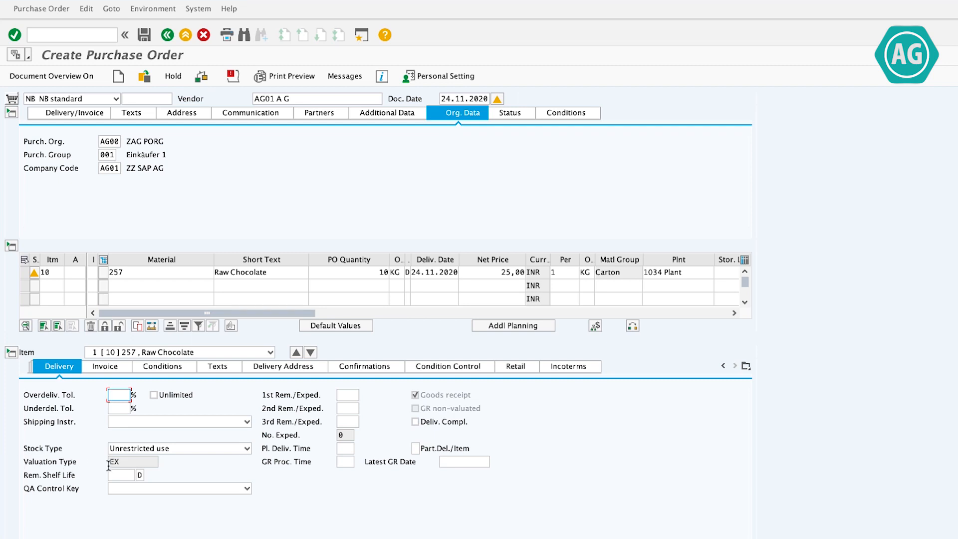
left_click_drag(125, 463, 108, 464)
left_click(146, 461)
left_click(147, 37)
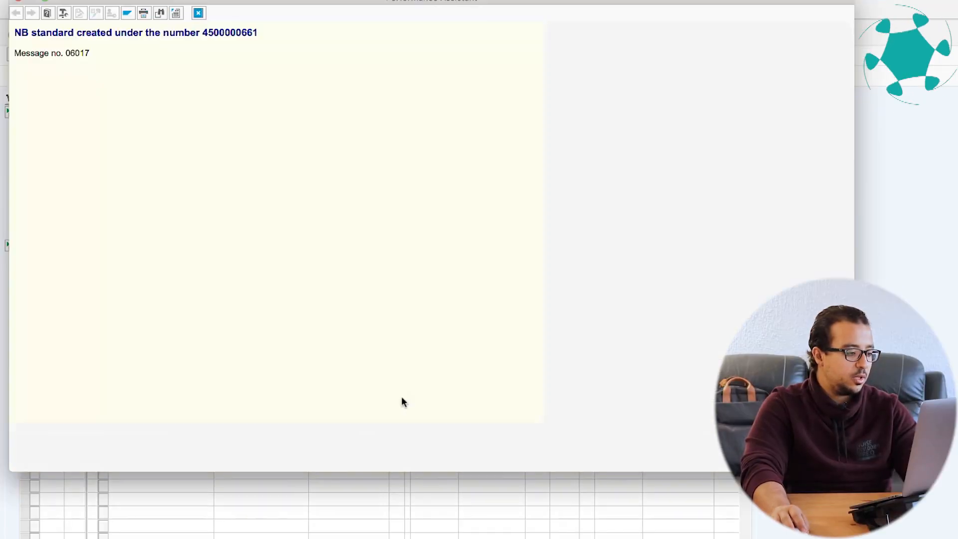
- Copy the new purchase order number from the message details and close them
double_click(228, 31)
key("ctrl+c")
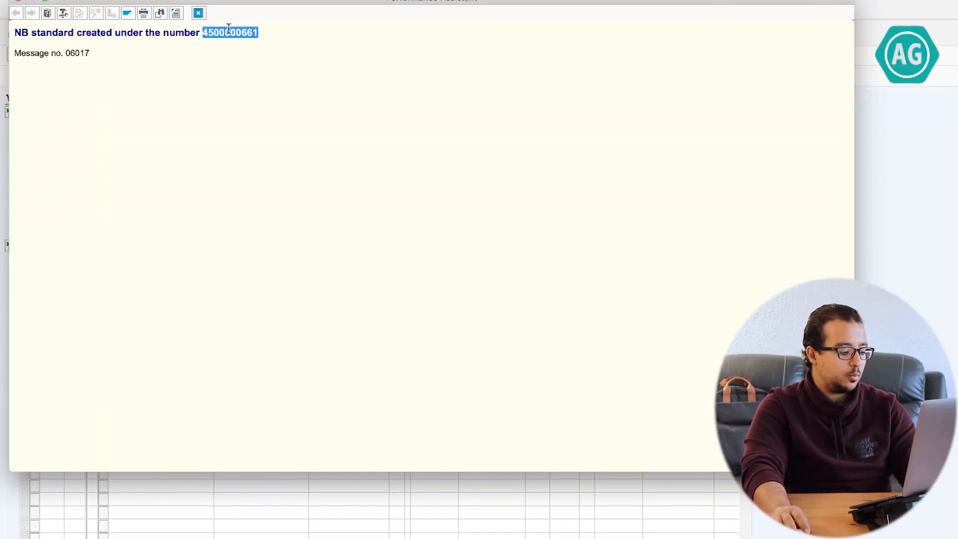
left_click(198, 13)
- Open transaction MIGO for posting a goods movement
left_click(89, 35)
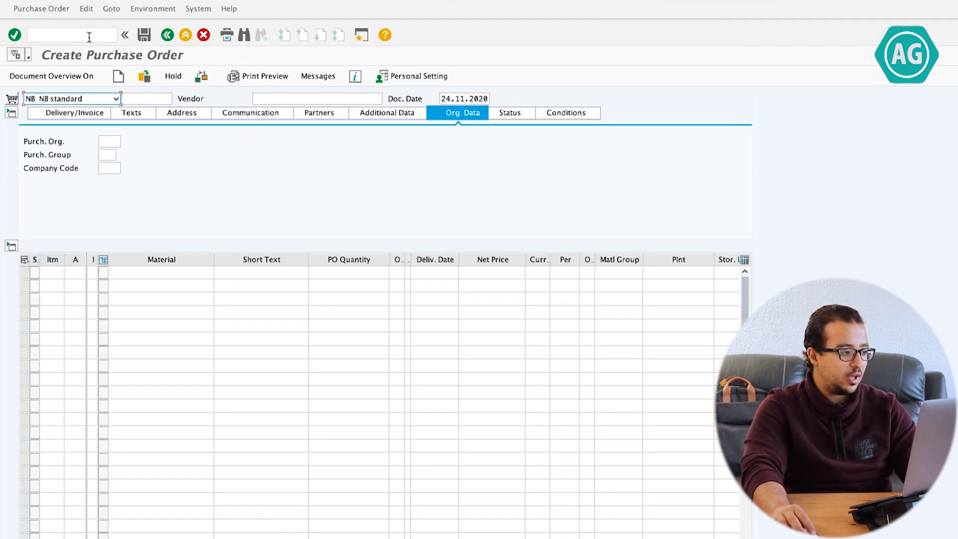
type("/n")
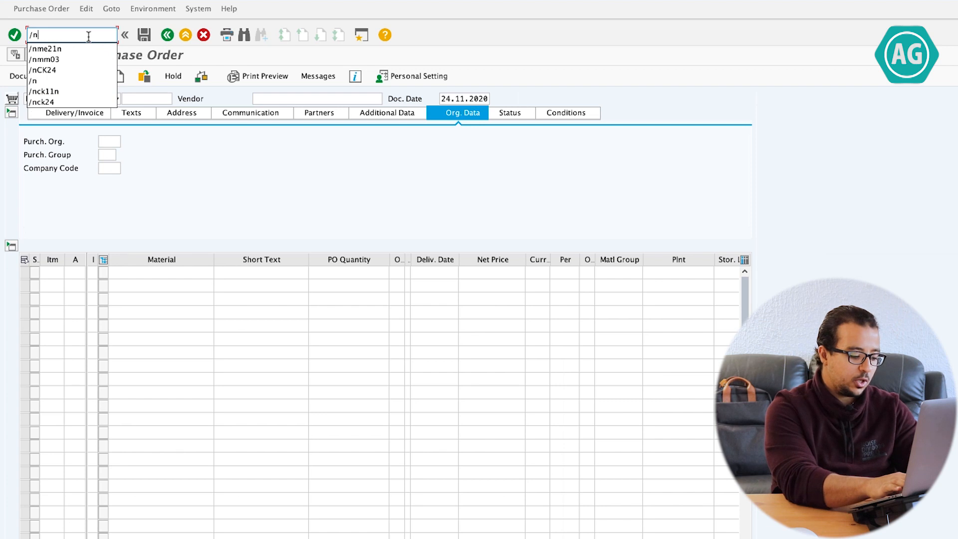
type("migo")
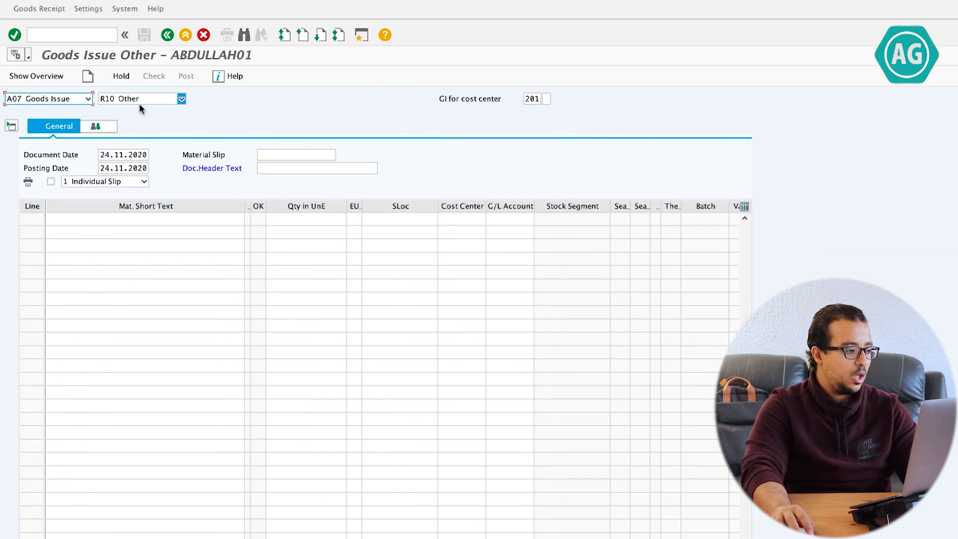
- Set the transaction to A01 Goods Receipt against R01 Purchase Order and load the copied purchase order number
left_click(88, 99)
left_click(69, 114)
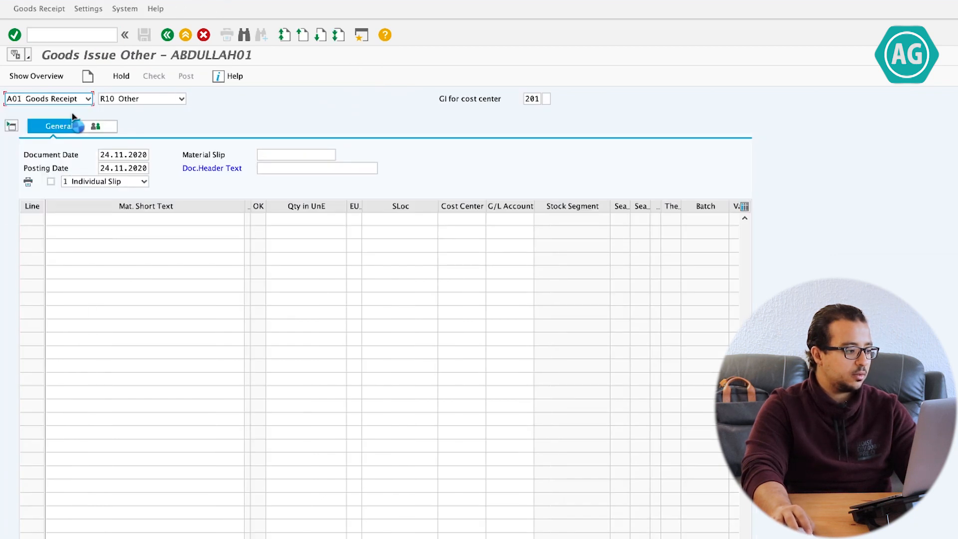
left_click(145, 98)
left_click(145, 109)
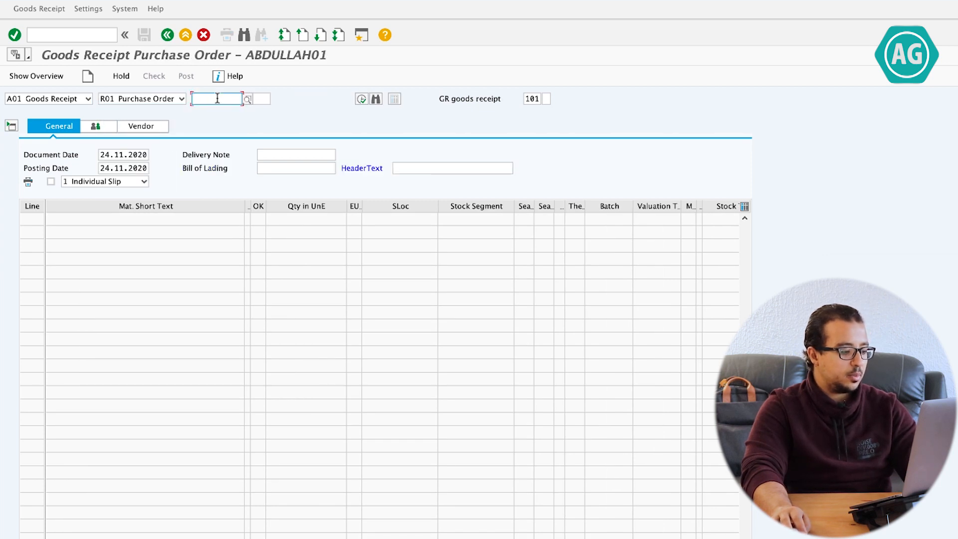
key("ctrl+v")
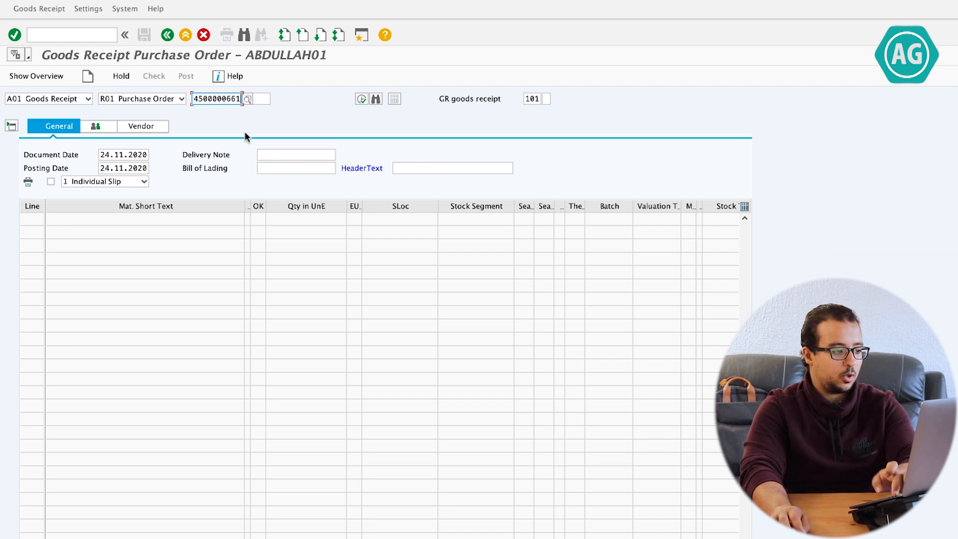
key("Return")
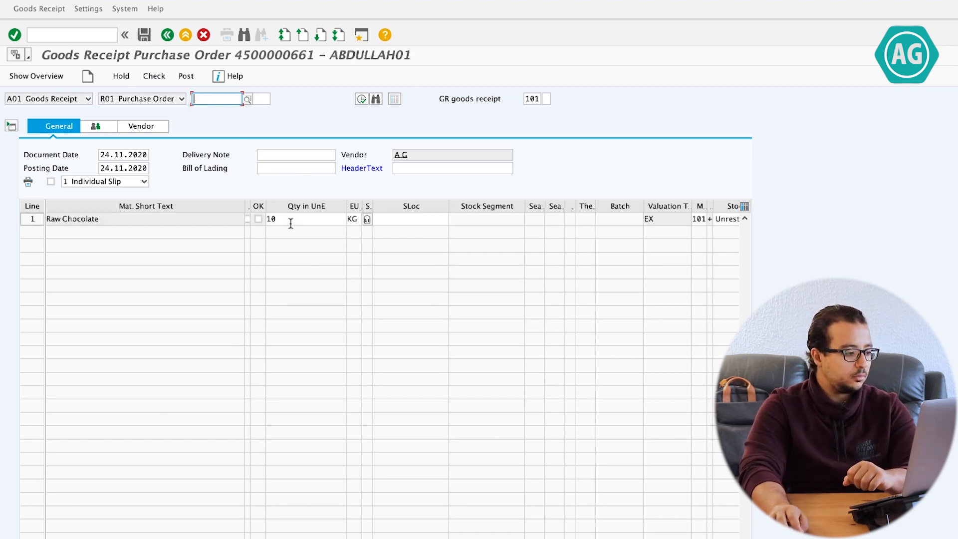
- Mark the Raw Chocolate item as OK, set its storage location to ag11 and widen the Valuation Type column
left_click(259, 219)
left_click(399, 220)
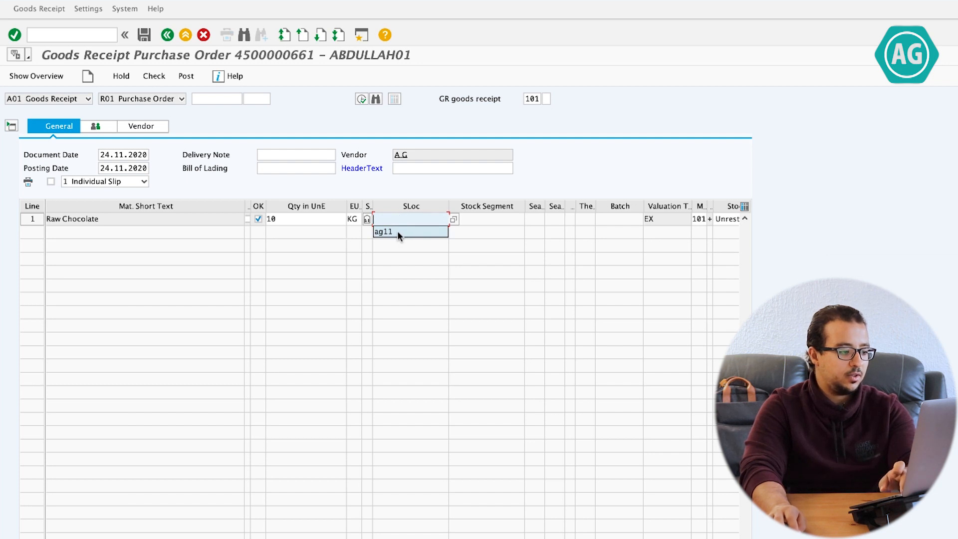
left_click(398, 230)
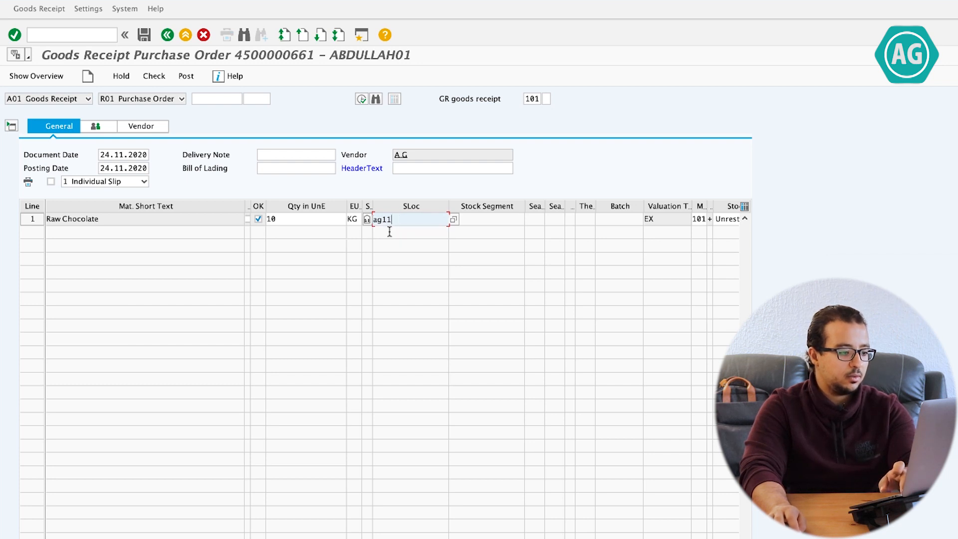
left_click(657, 219)
left_click_drag(643, 211, 694, 212)
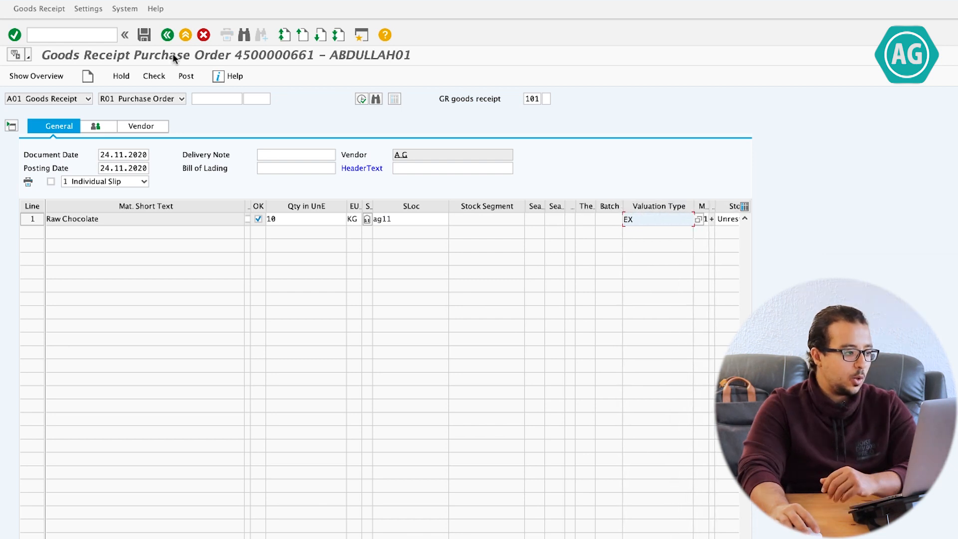
- Enter "fhghgh" as the header text and post the goods receipt
left_click(144, 34)
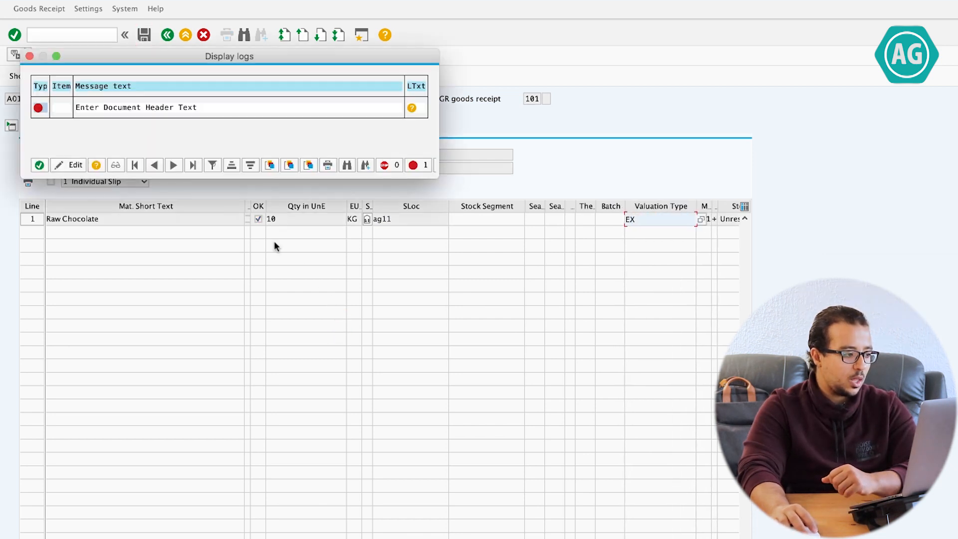
left_click(39, 165)
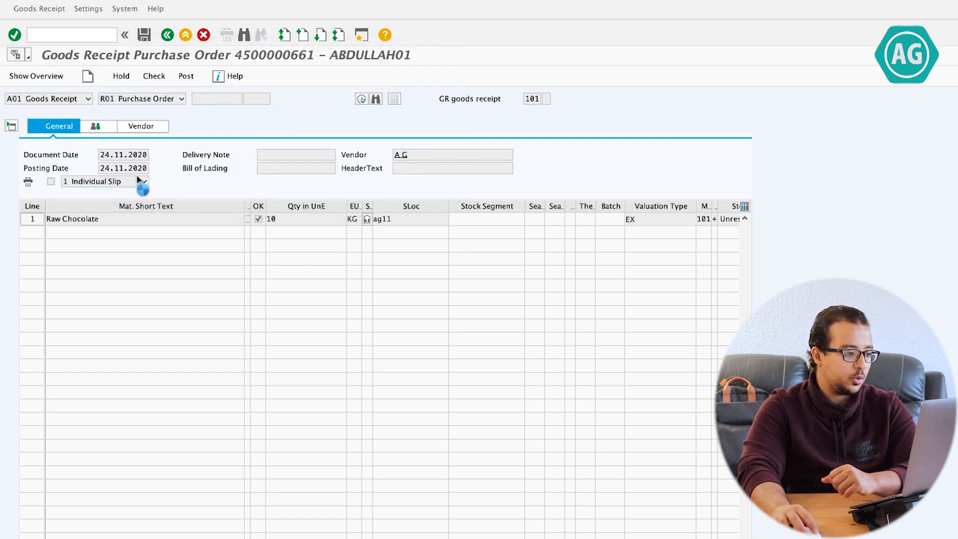
left_click(421, 167)
type("fhghgh")
key("Return")
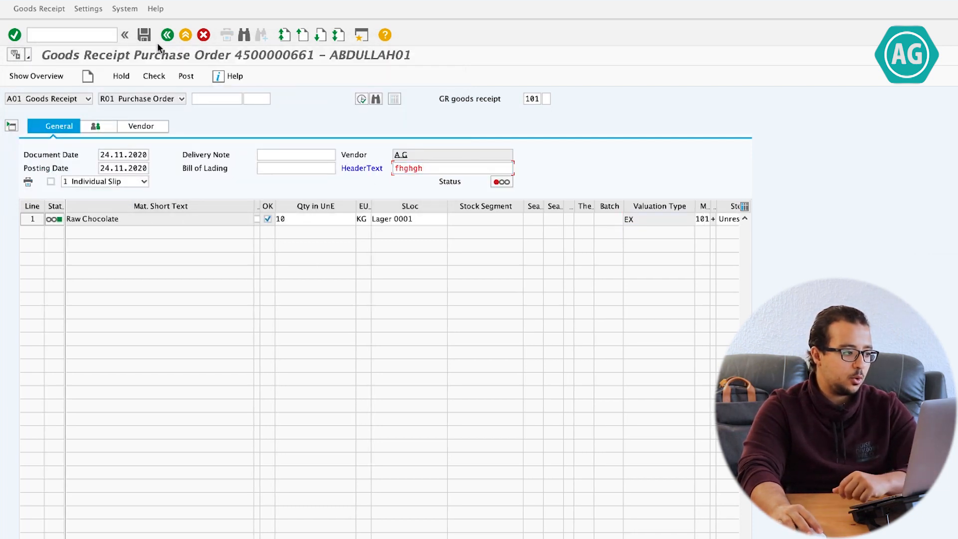
left_click(144, 34)
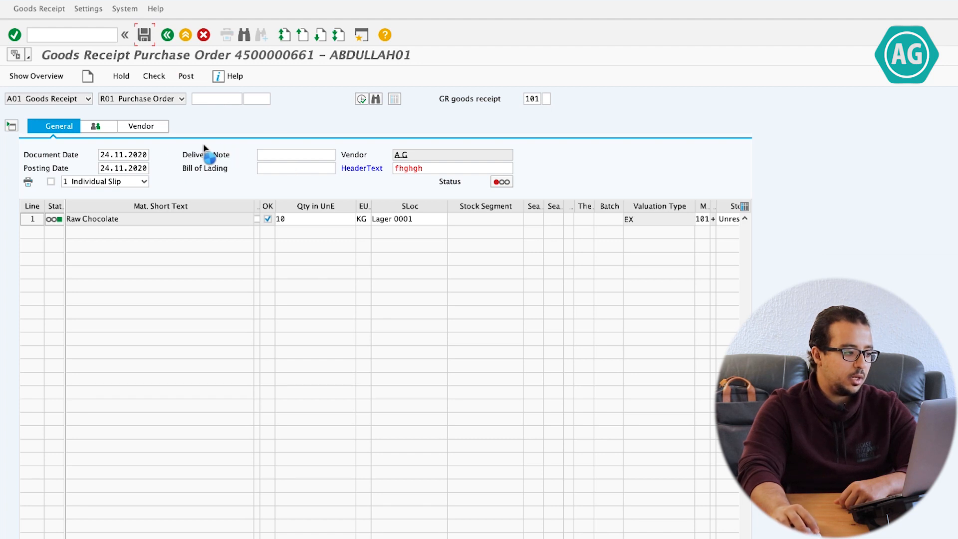
- Display the posted material document with A04 Display and open the accounting document from its FI documents
left_click(80, 99)
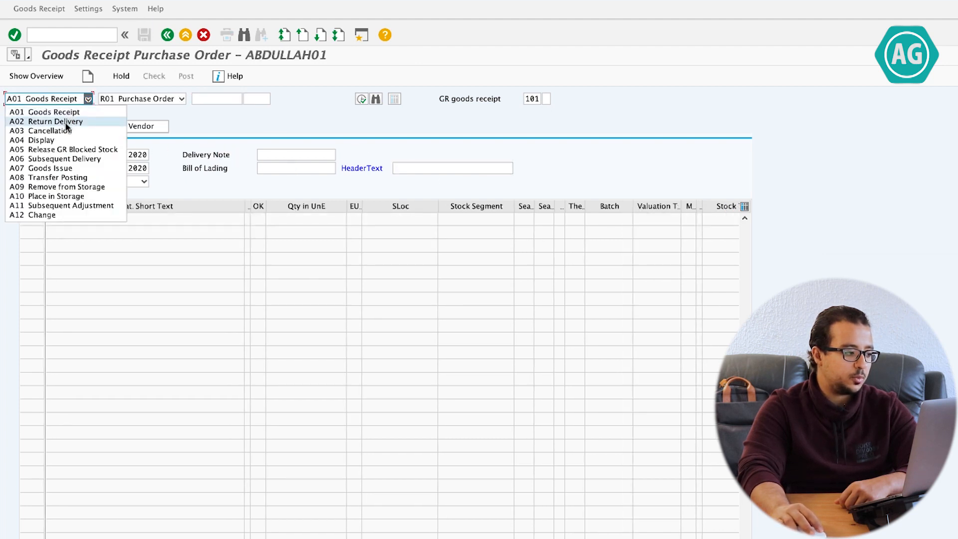
left_click(59, 136)
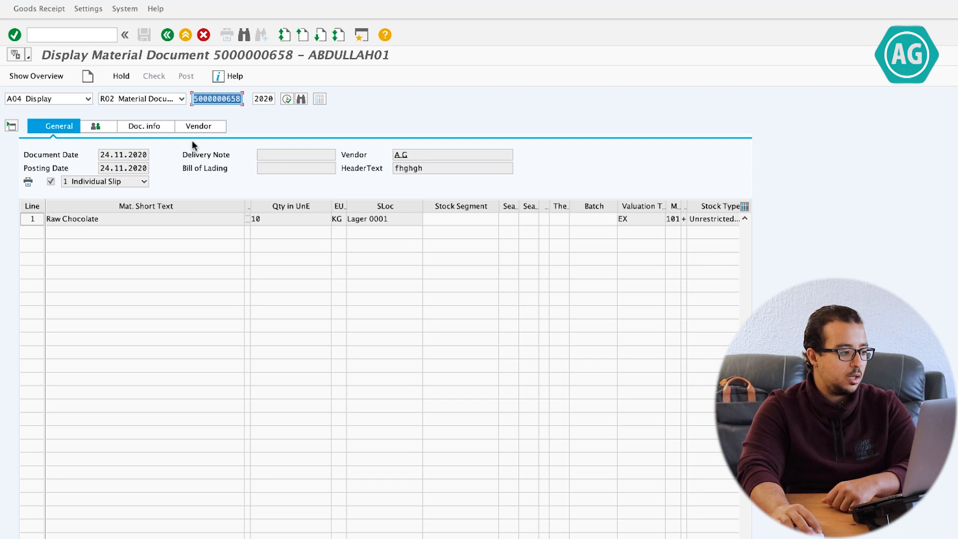
left_click(161, 129)
left_click(424, 154)
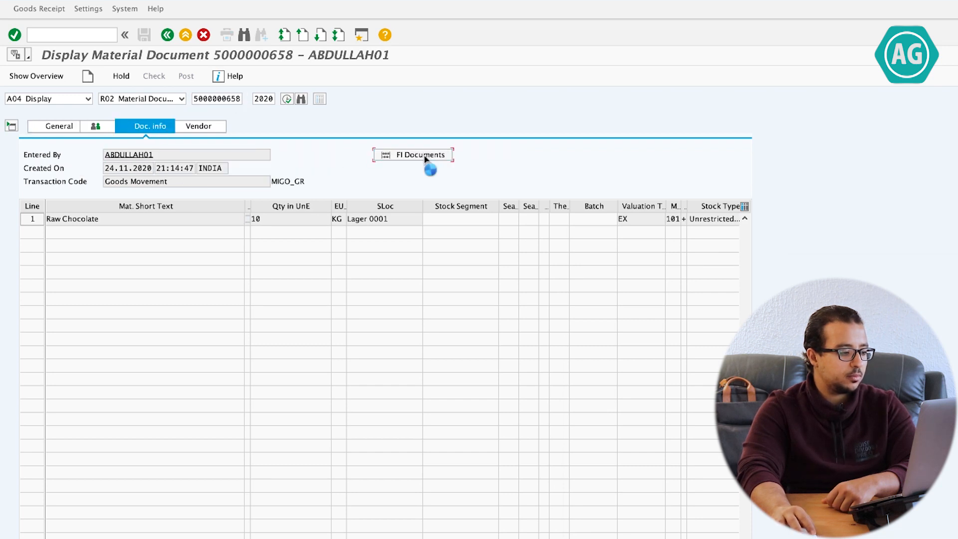
left_click(81, 59)
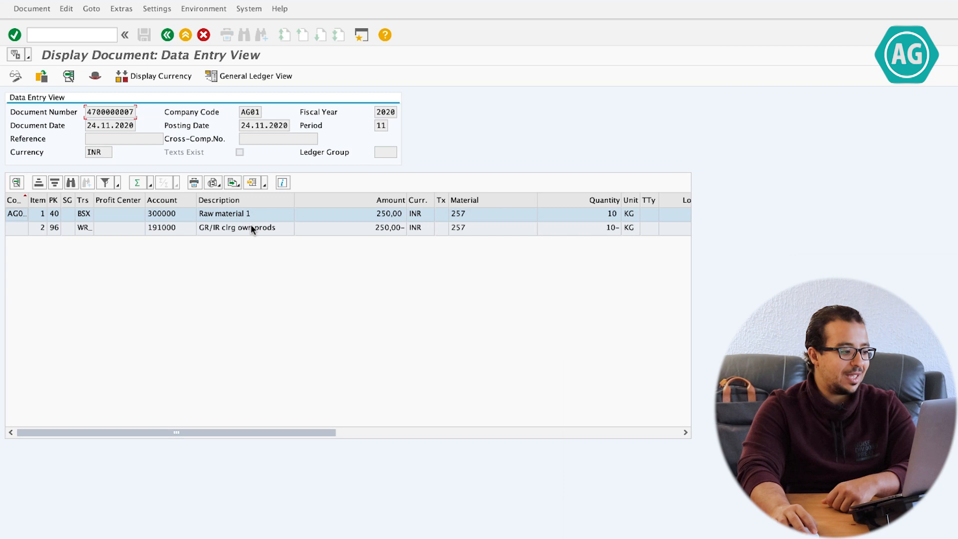
- Check the amount posted on the Raw material 1 line, and close the accounting document and document list
left_click(370, 214)
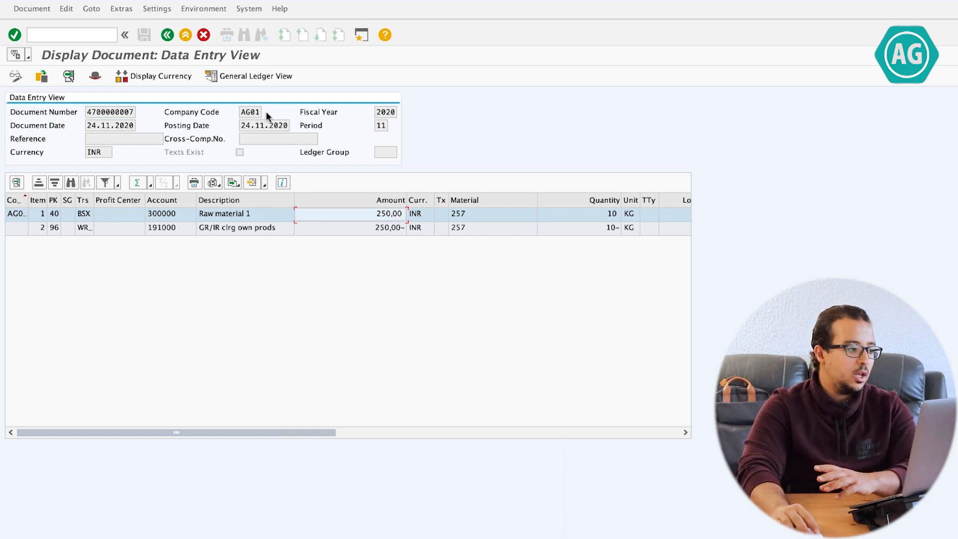
left_click(168, 36)
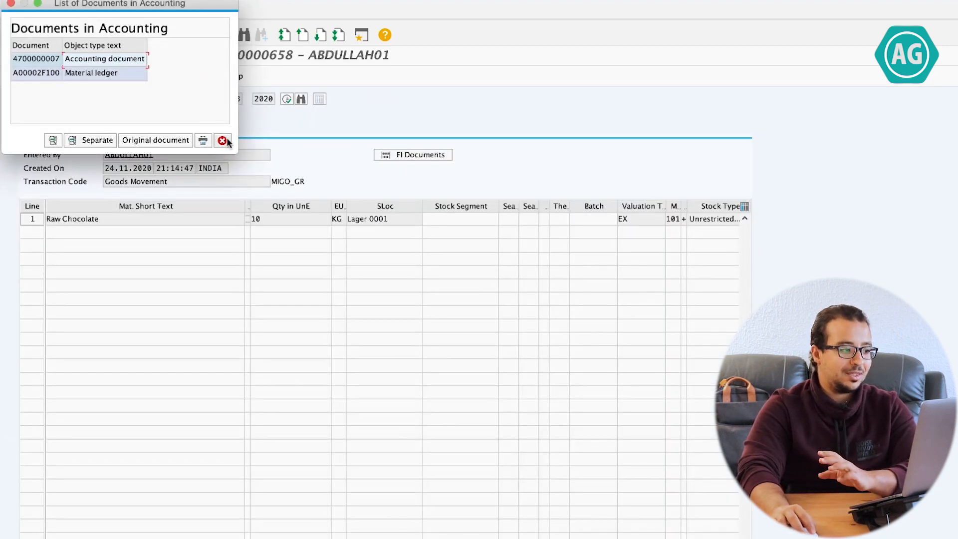
left_click(222, 141)
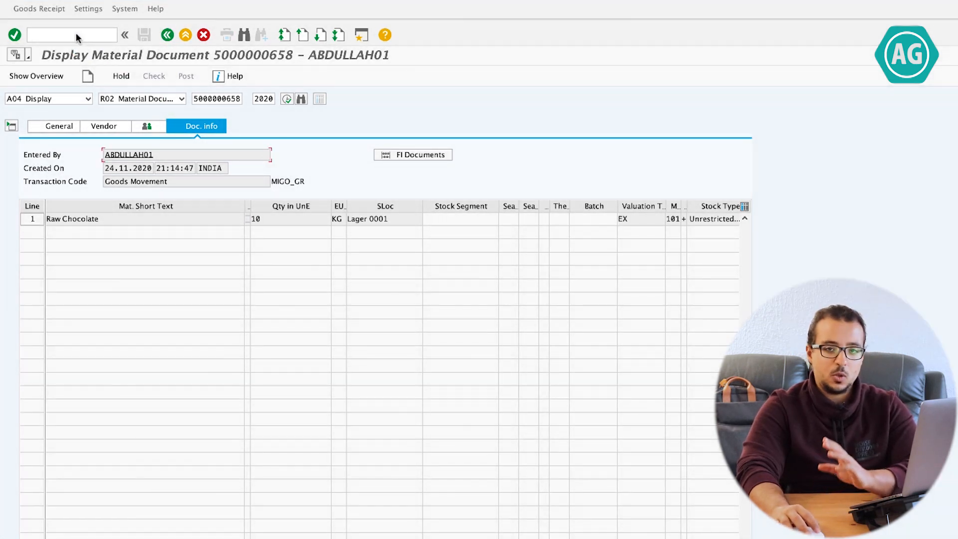
- Open transaction CO01 for creating a production order
left_click(76, 34)
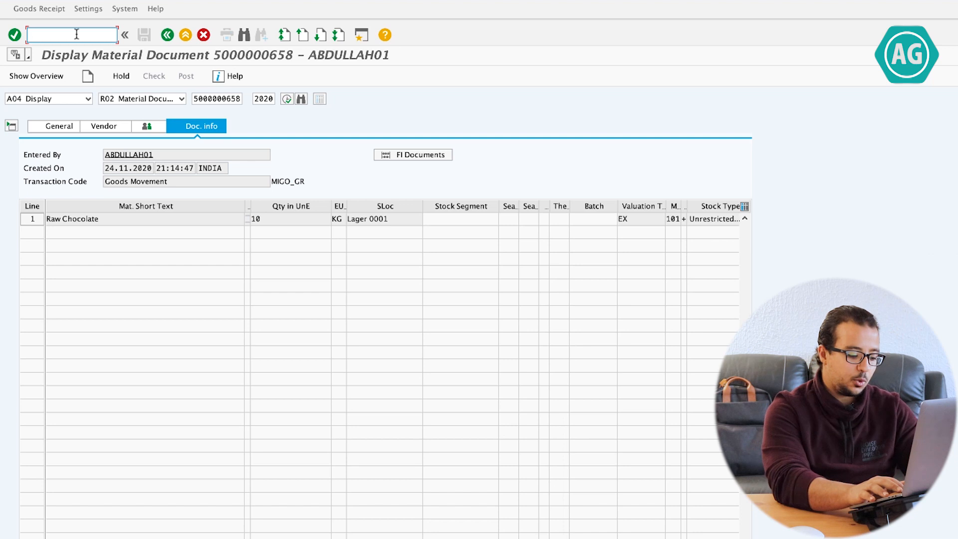
type("/n")
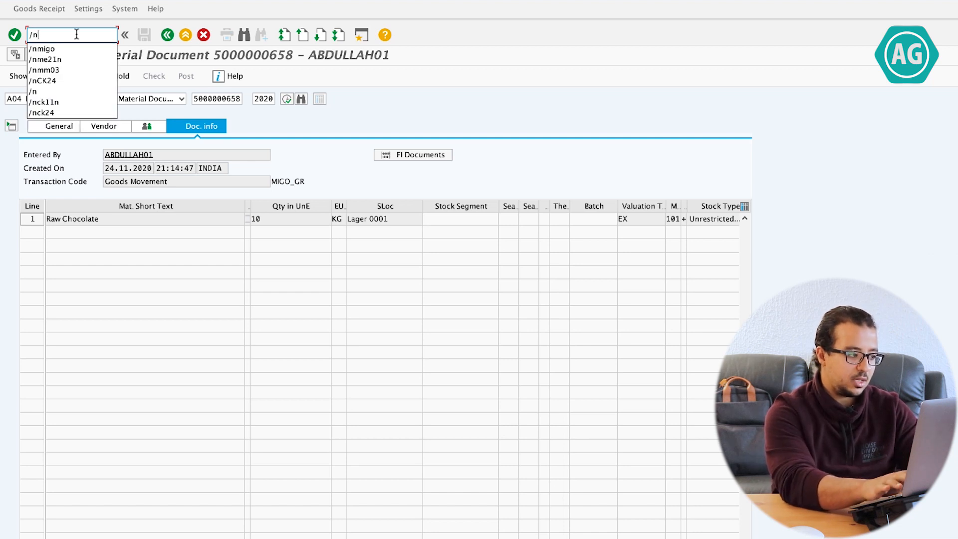
type("co01")
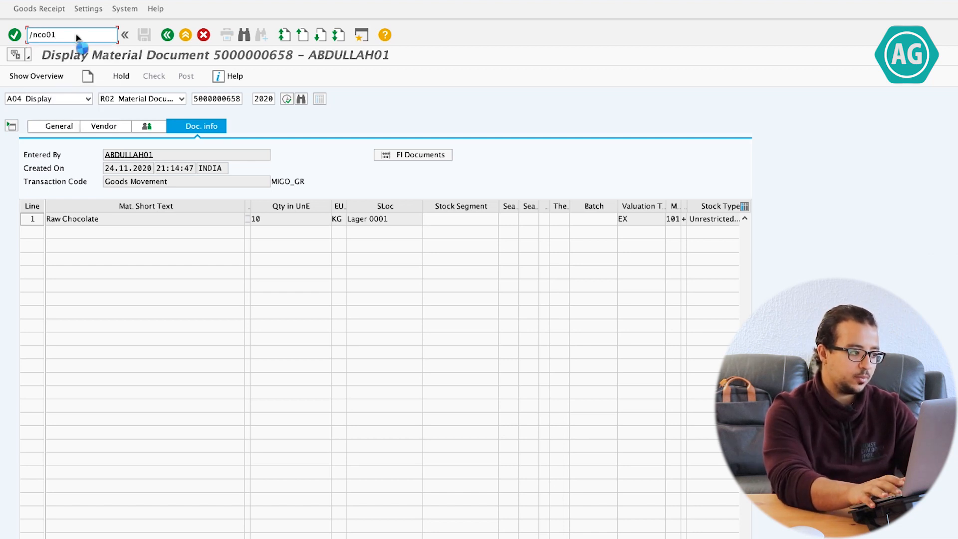
key("Return")
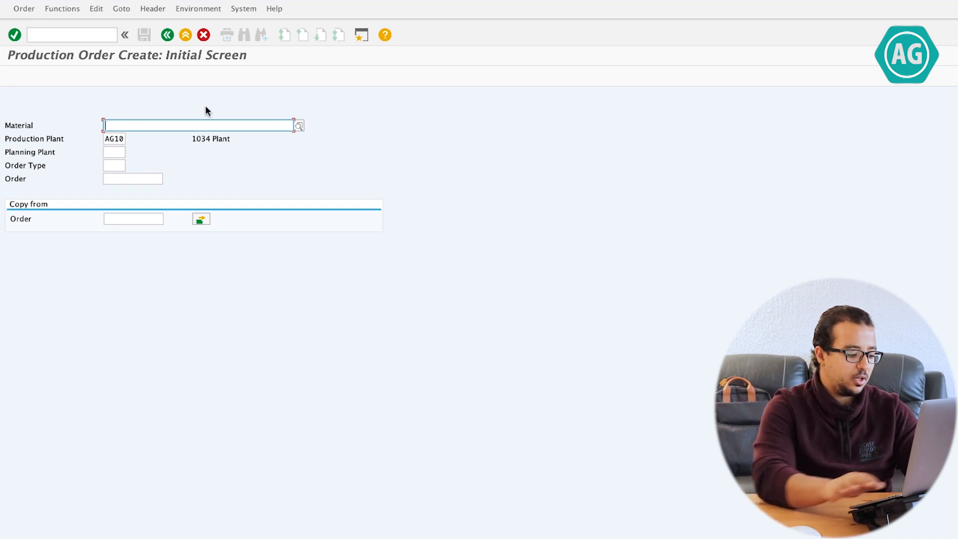
- Start a production order for material 257 in plant AG10 with order type PP01
type("257")
key("Return")
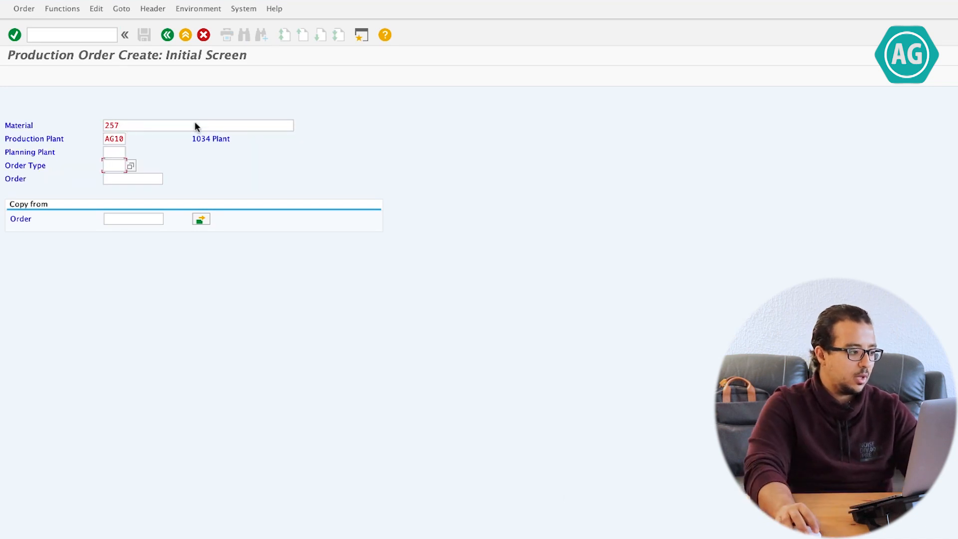
left_click(114, 153)
left_click(115, 165)
left_click(119, 166)
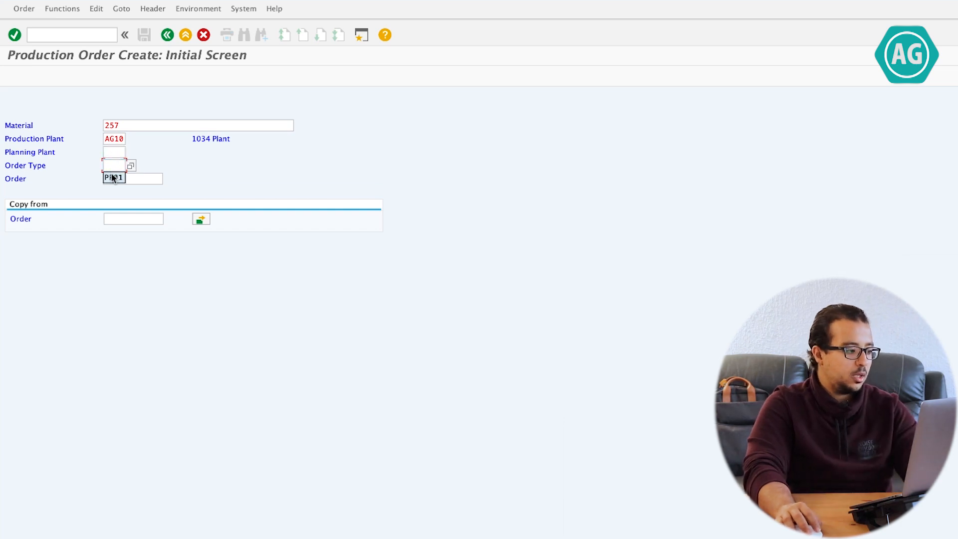
left_click(113, 177)
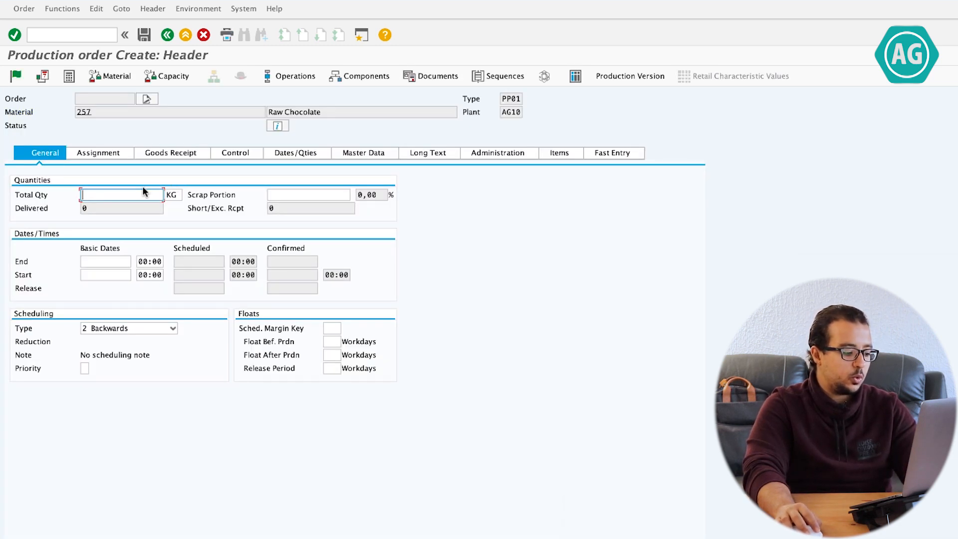
- Set the order's total quantity to 20 KG and its basic end date to 25.11.2020
type("20")
key("Return")
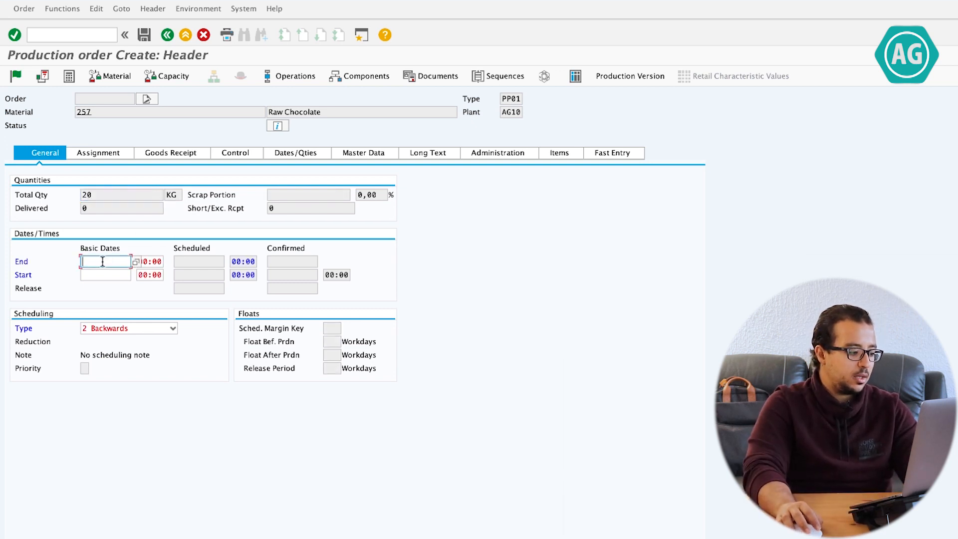
type("24")
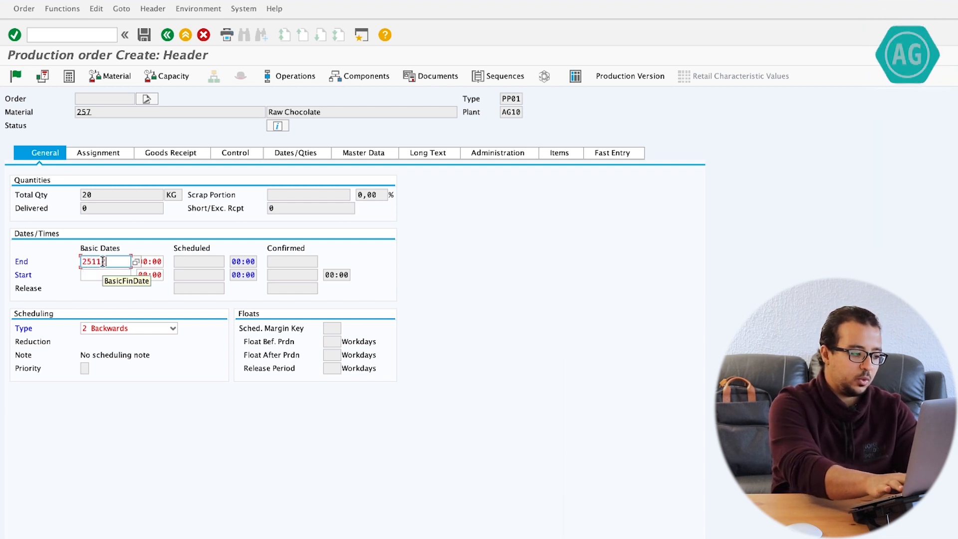
type("2020")
key("Return")
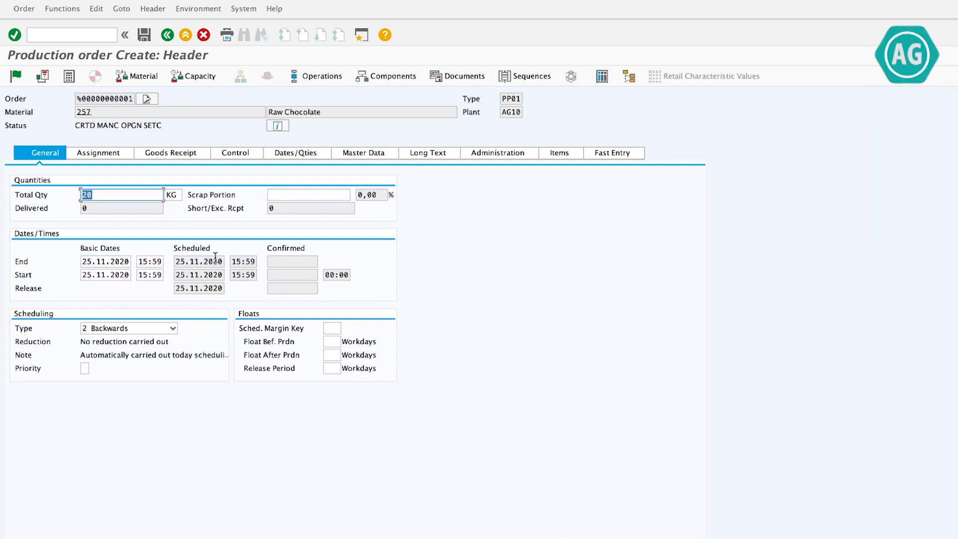
- Check the valuation type in the order's goods receipt details, and release and save the production order
left_click(174, 155)
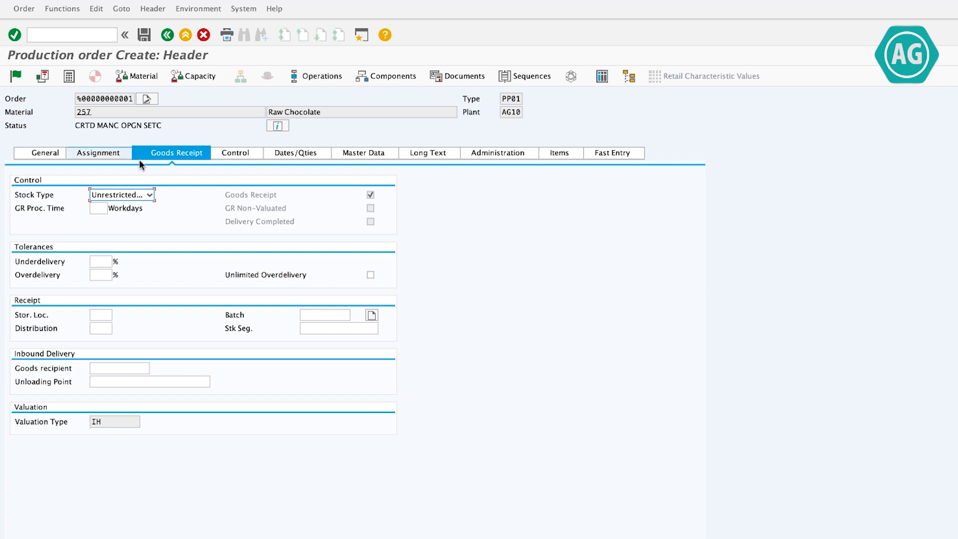
left_click(16, 77)
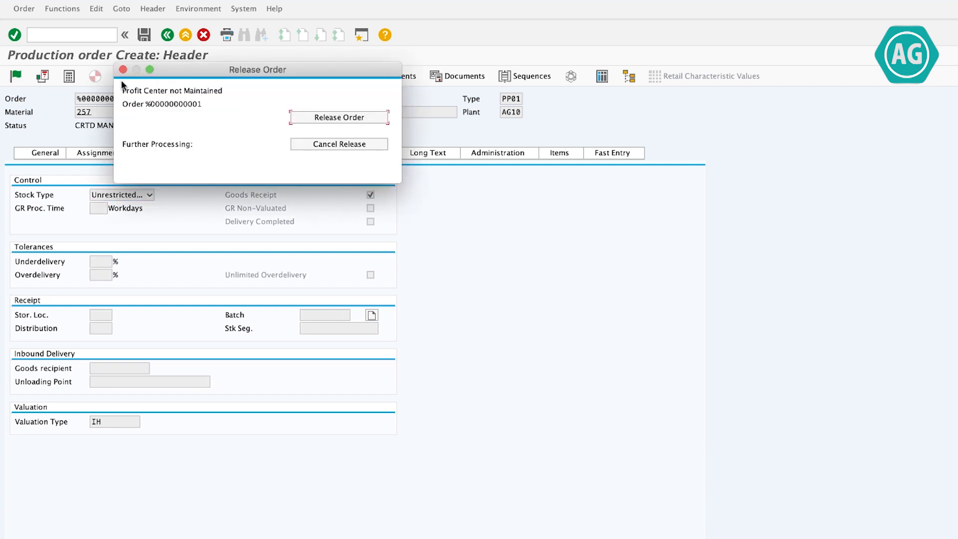
left_click(329, 117)
left_click(145, 35)
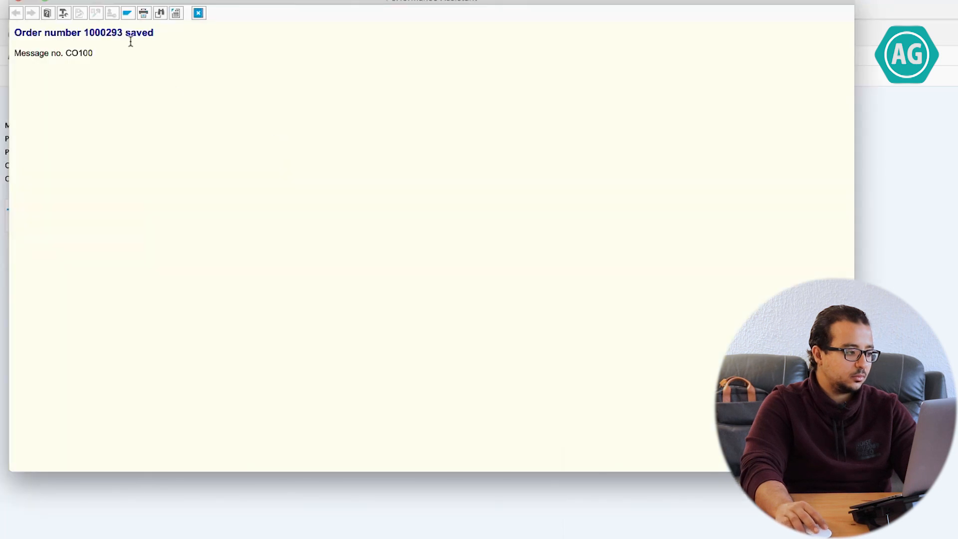
- Copy the new production order number from the message details and close them
double_click(109, 32)
key("super+c")
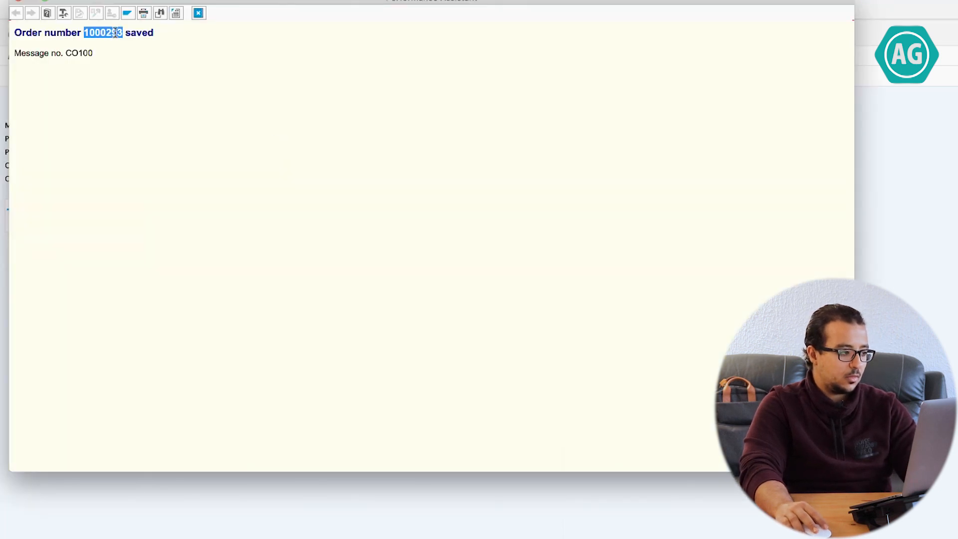
left_click(199, 14)
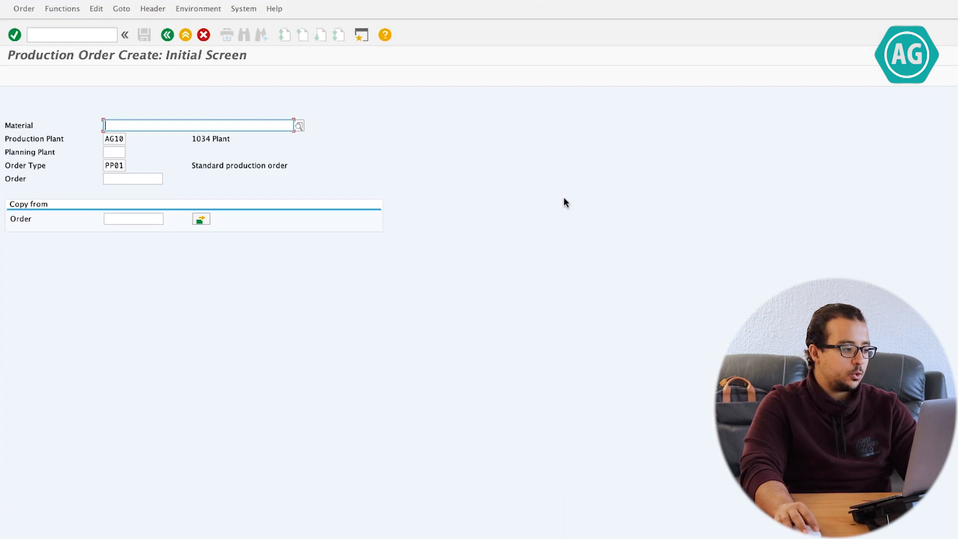
- Open transaction MIGO to post the goods receipt for the production order
left_click(66, 36)
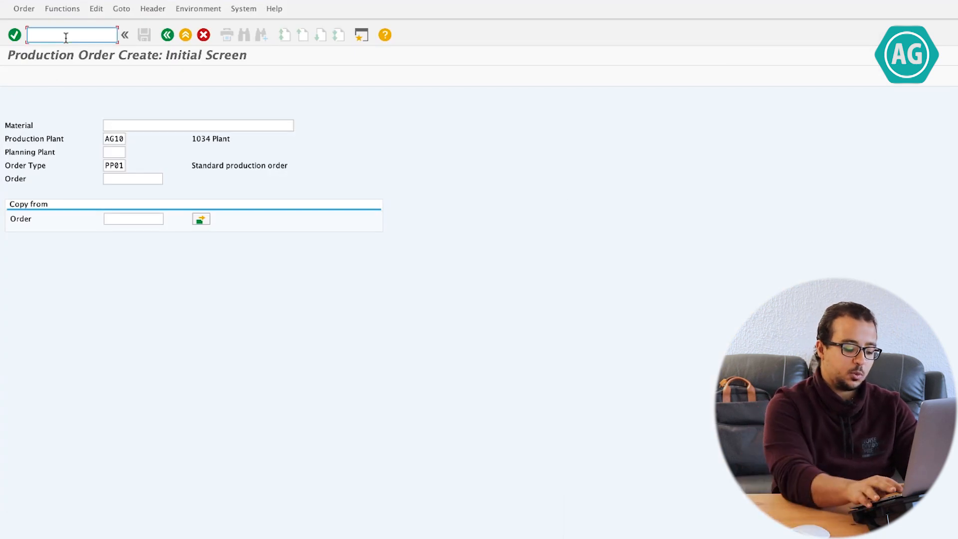
type("/nmigo")
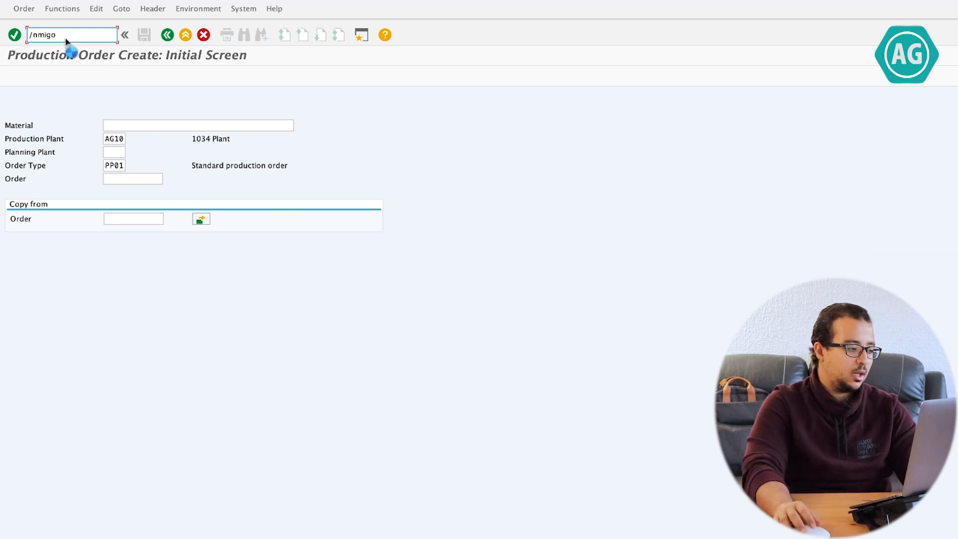
key("Return")
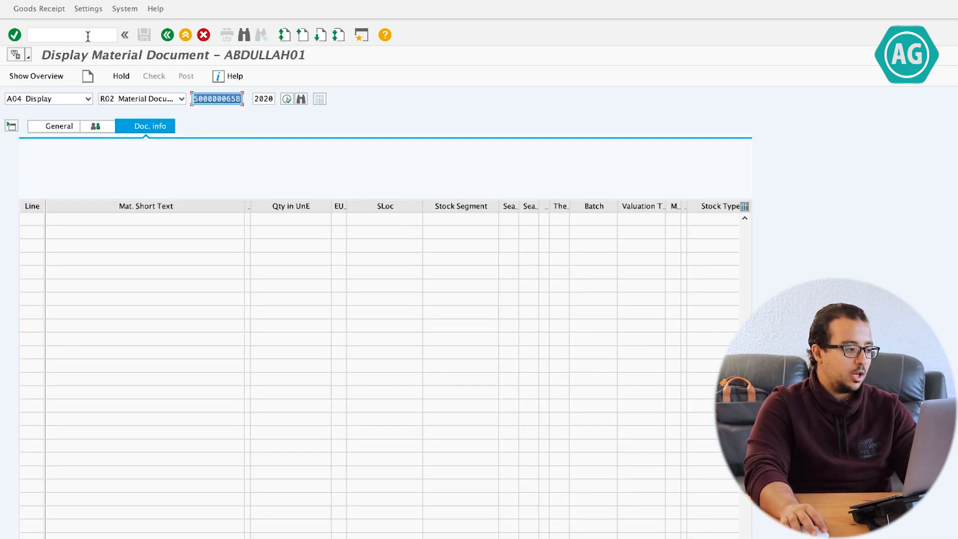
- Set the transaction to A01 Goods Receipt against R08 Order and load the copied production order number
left_click(68, 98)
left_click(59, 112)
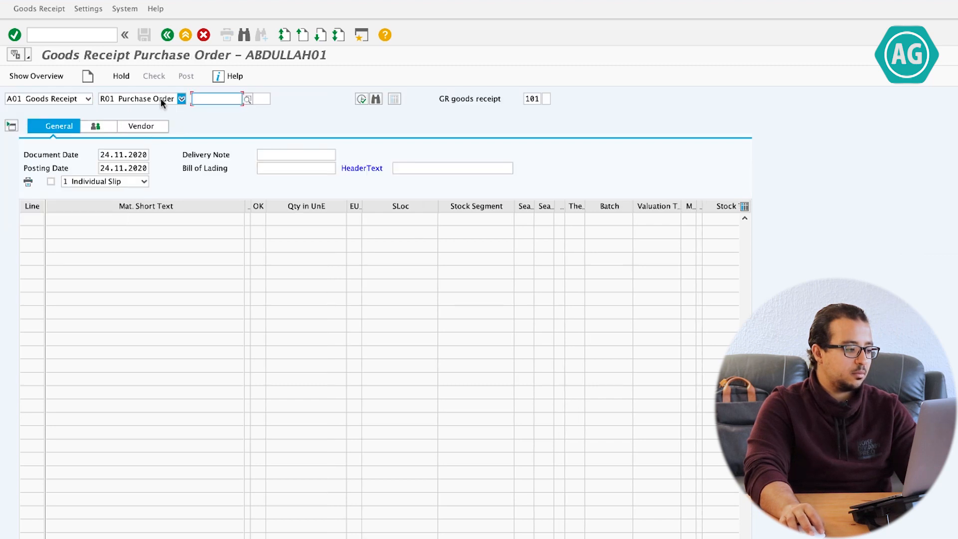
left_click(181, 99)
left_click(132, 168)
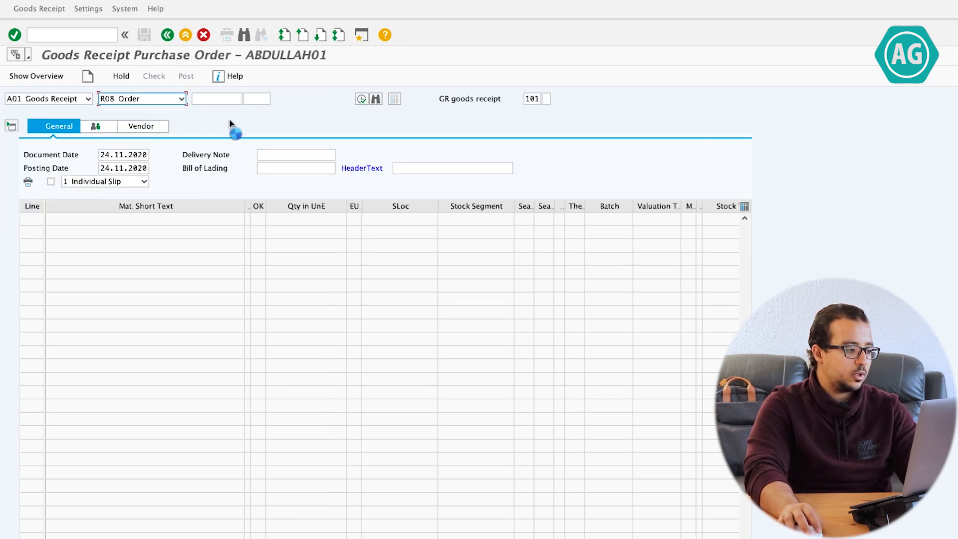
left_click(228, 100)
key("super+v")
key("Return")
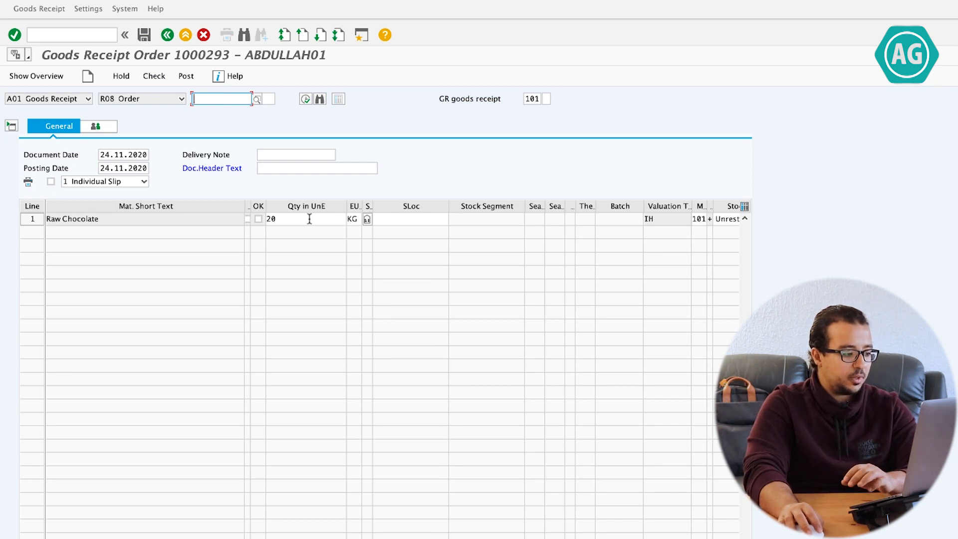
- Assign storage location AG11 to the Raw Chocolate receipt line, check its quantity and valuation type, and mark the item OK
left_click(277, 218)
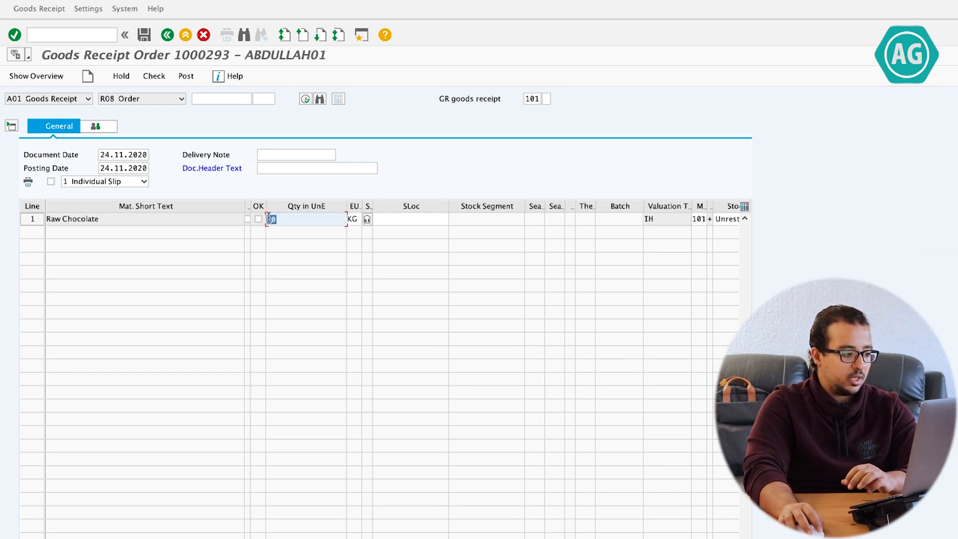
left_click(386, 218)
type("Ag11")
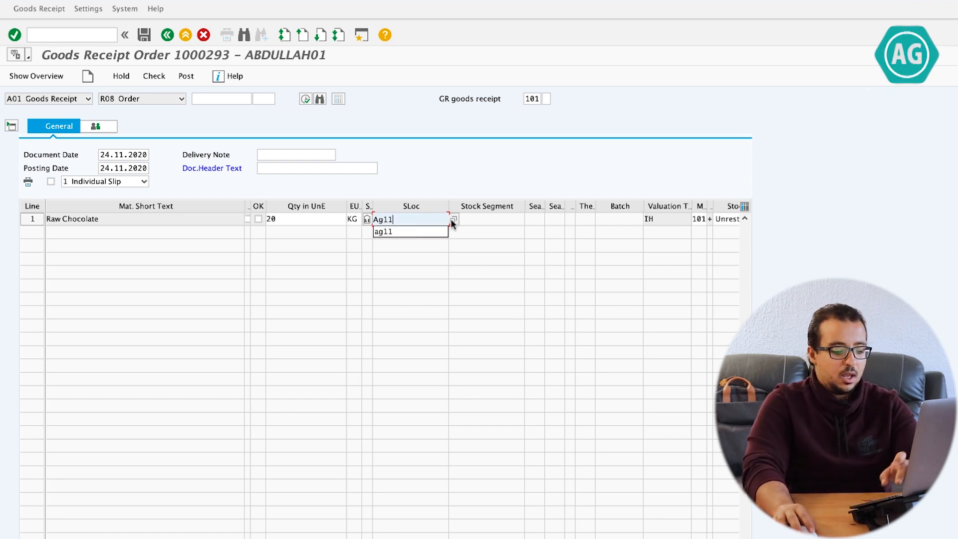
left_click(658, 220)
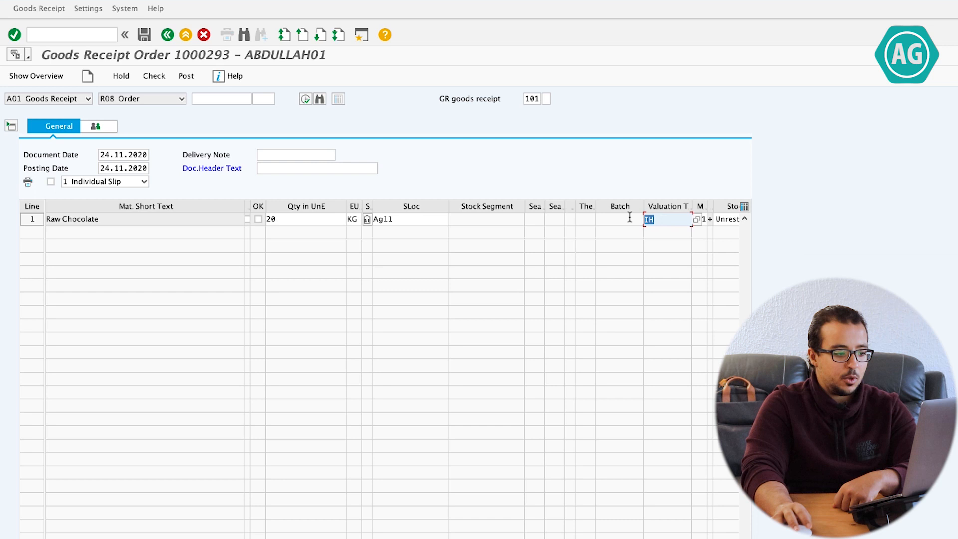
left_click(685, 222)
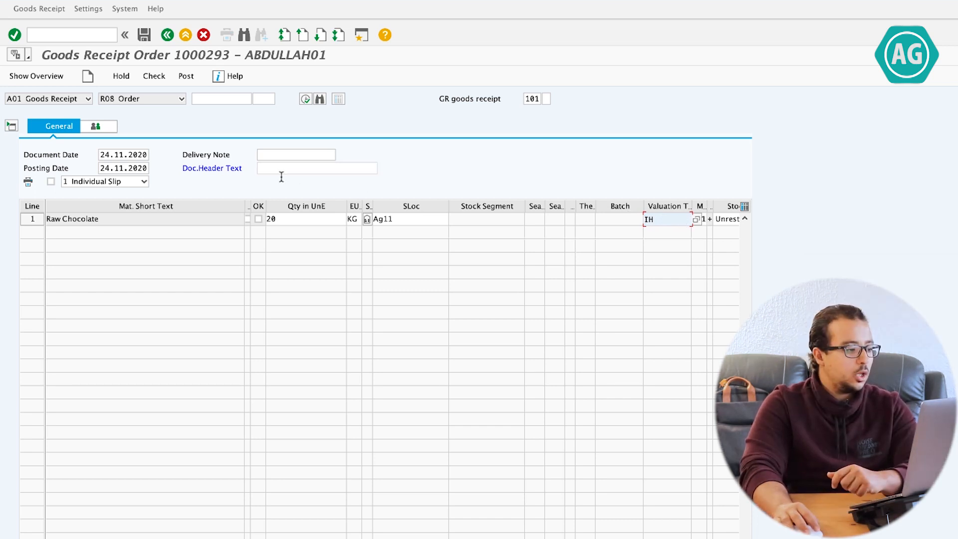
left_click(258, 219)
- Enter the document header text fgfgfgfg and post the goods receipt for the production order
left_click(176, 75)
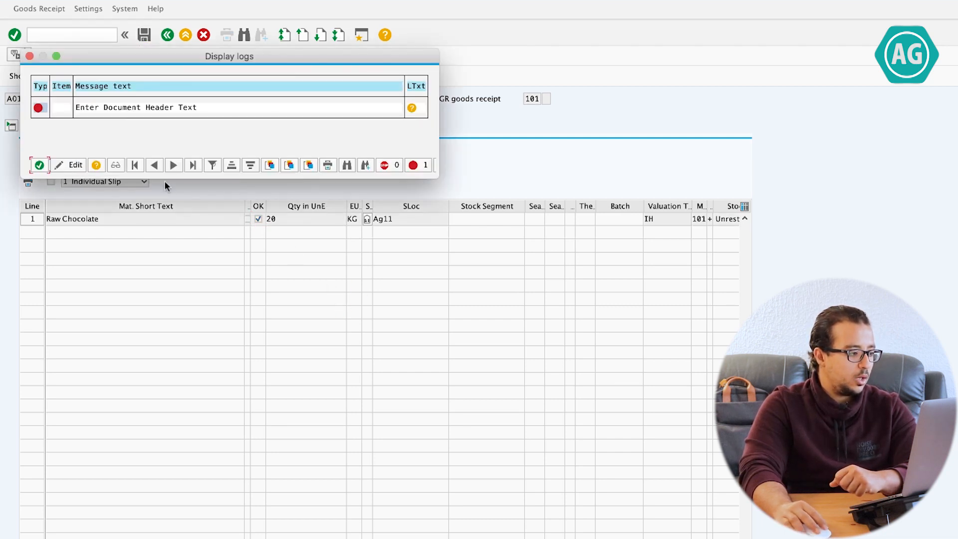
left_click(39, 164)
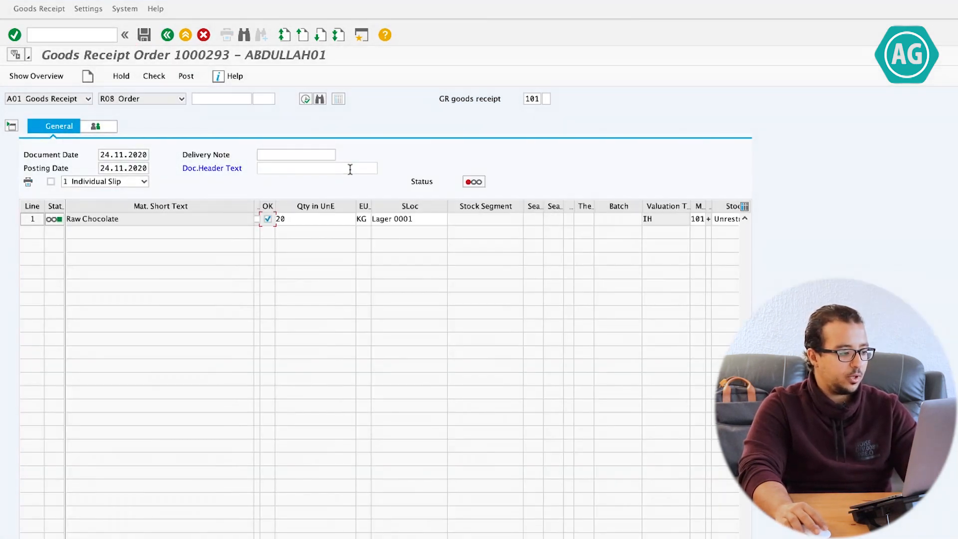
left_click(344, 169)
type("fgfgfgfg")
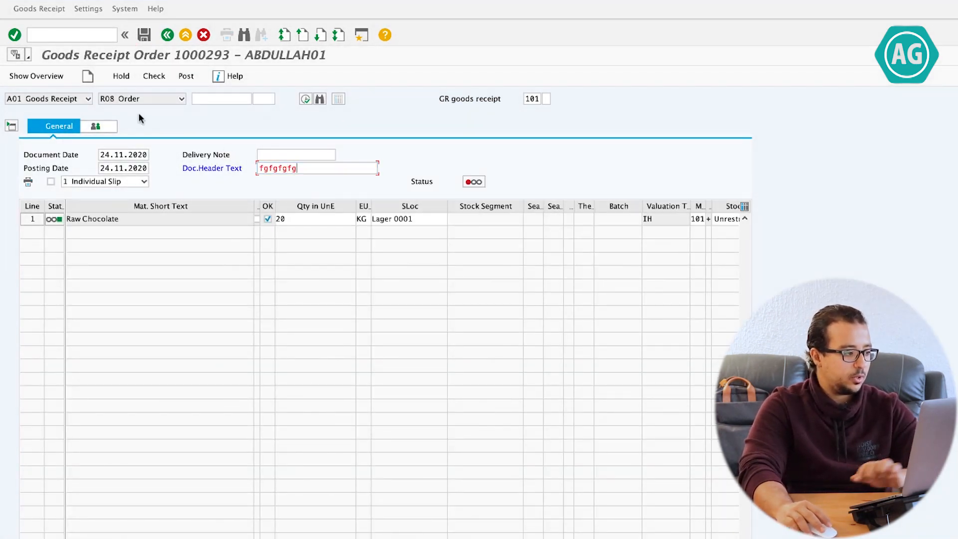
left_click(144, 43)
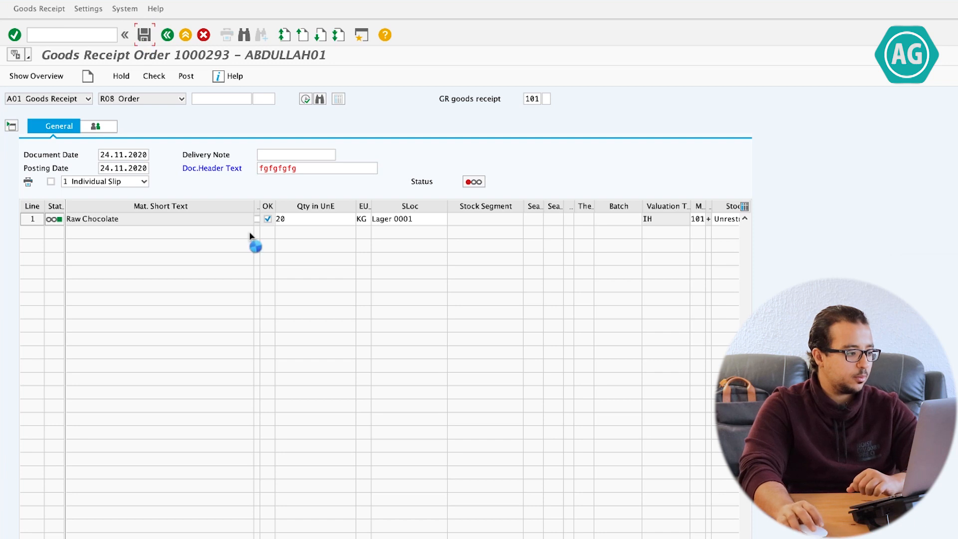
- Display the posted material document and open its accounting document to check the quantity and amount of the stock posting
left_click(55, 102)
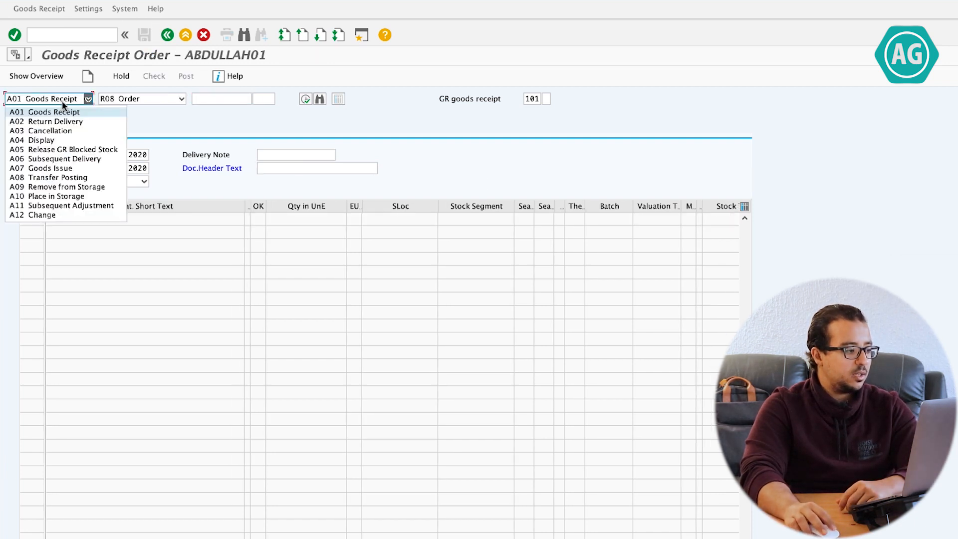
left_click(52, 140)
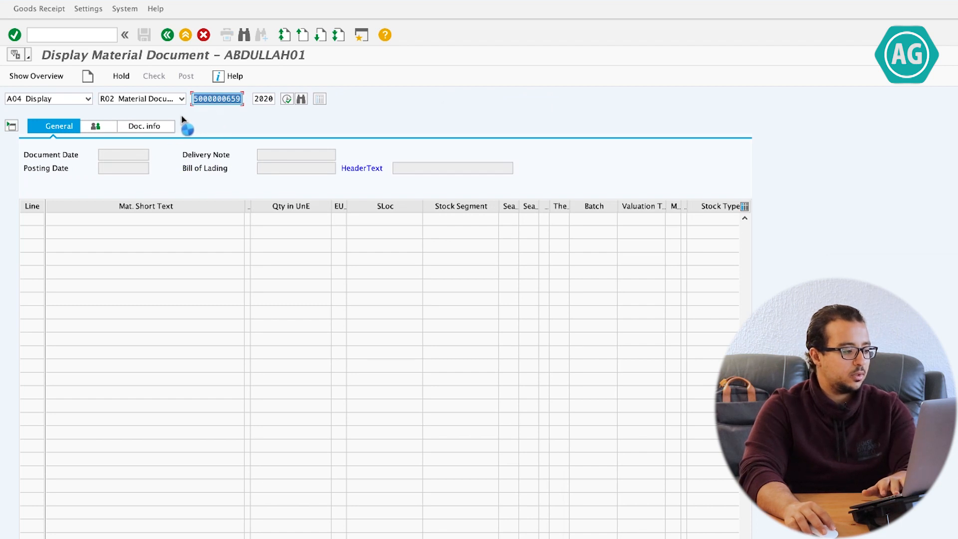
left_click(153, 126)
left_click(413, 156)
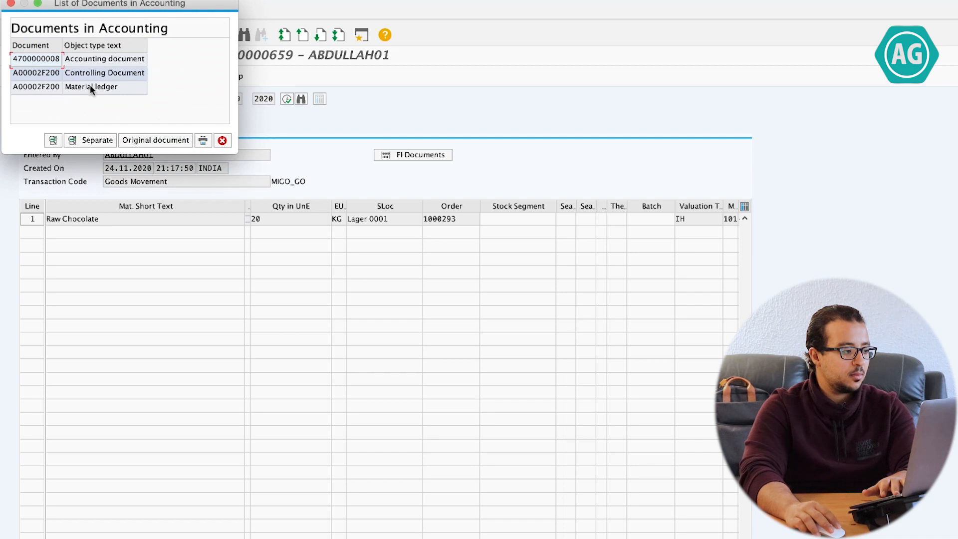
left_click(83, 60)
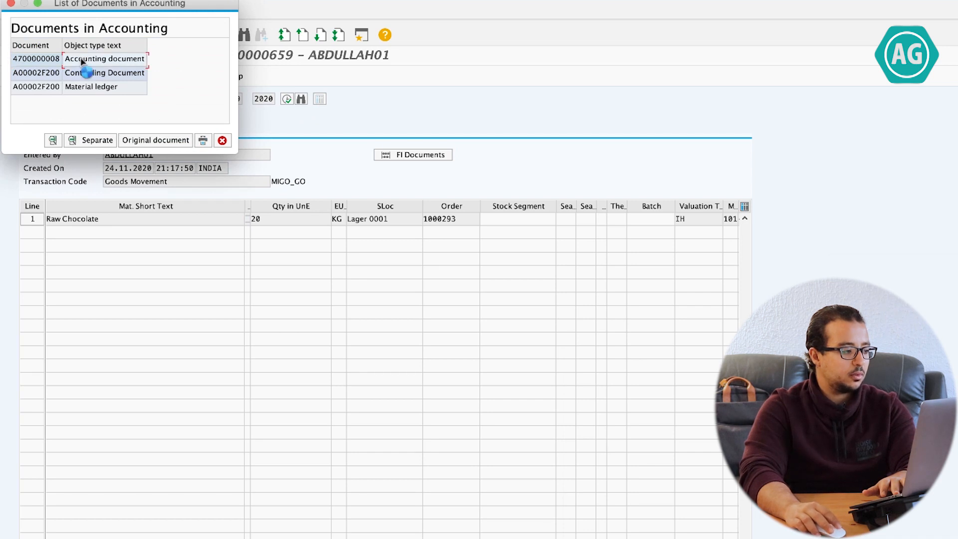
double_click(82, 60)
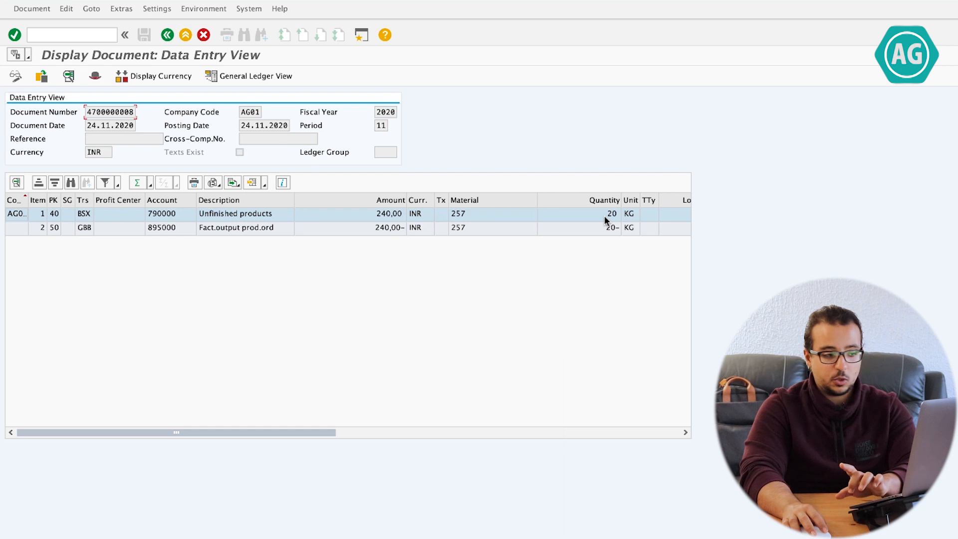
left_click(372, 217)
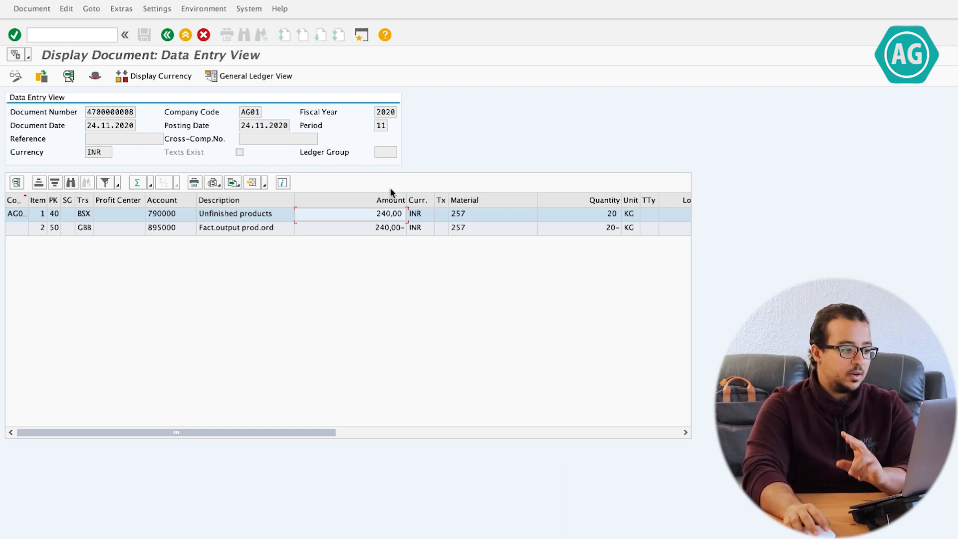
- Open transaction MM03 in a new session and call up the view selection for material 257
left_click(89, 36)
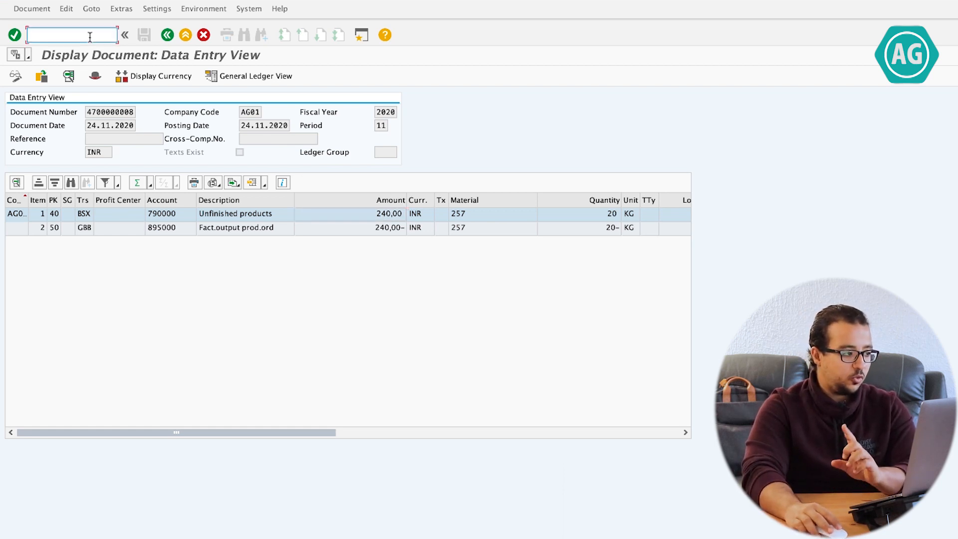
type("/o")
type("co03")
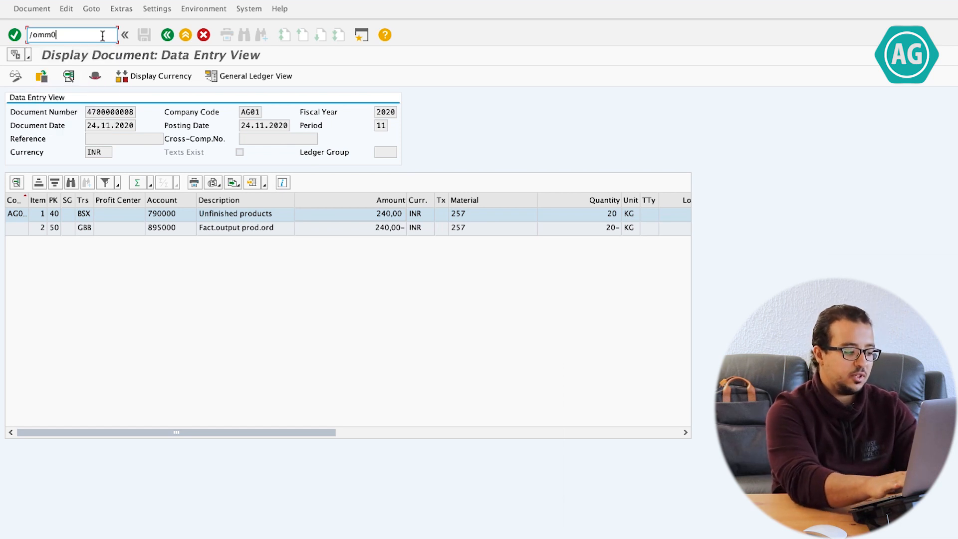
key("Return")
left_click(179, 106)
key("Return")
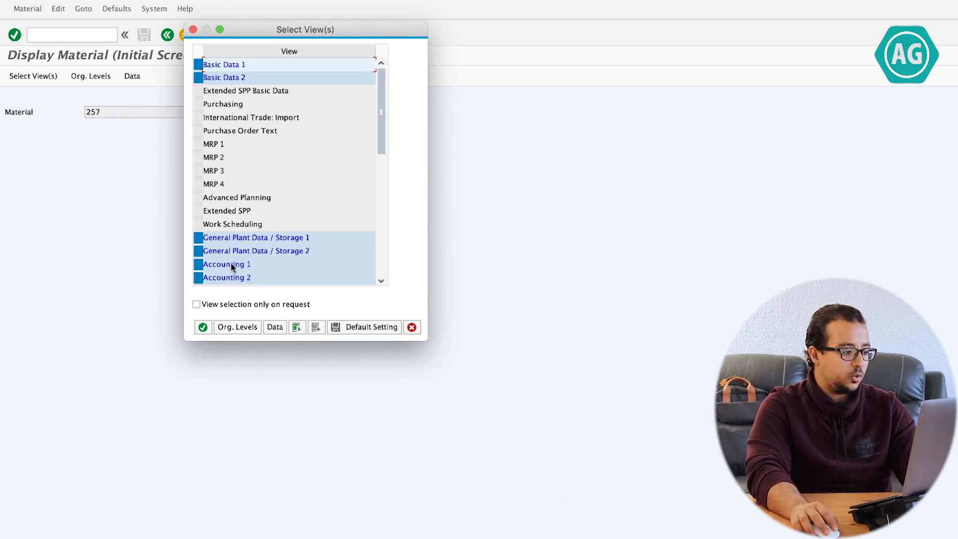
- Display only the material's Accounting 1 view for plant AG10 and valuation type IH
left_click(319, 328)
left_click(198, 265)
left_click(202, 327)
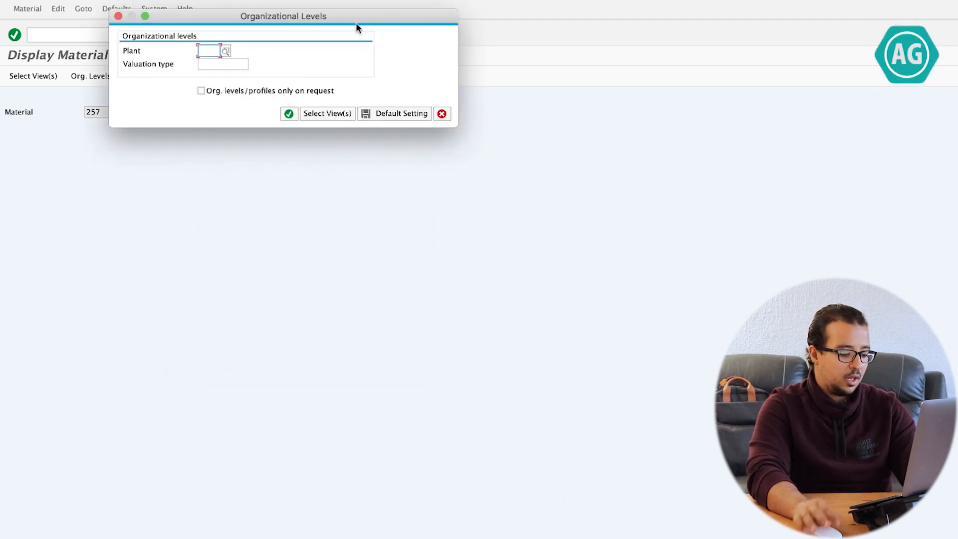
key("BackSpace")
key("Return")
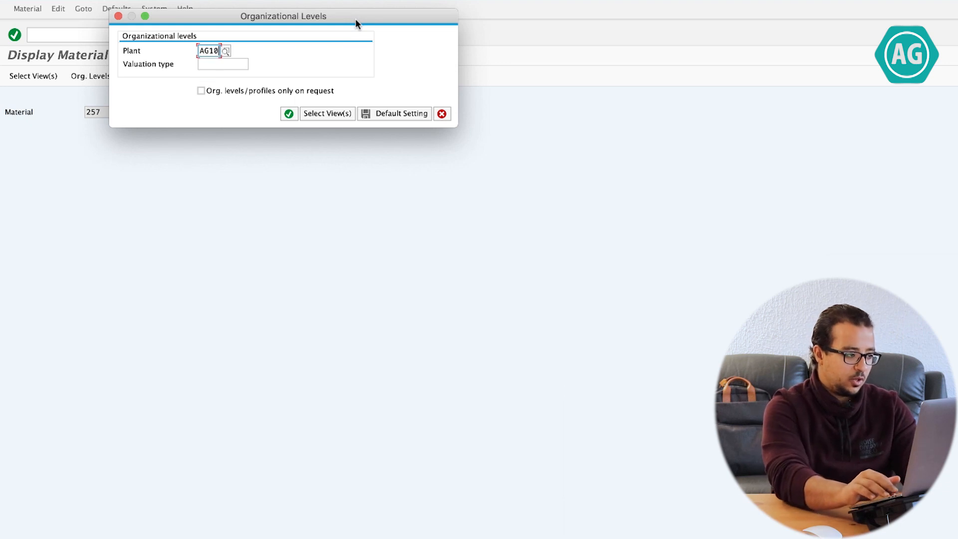
key("Tab")
key("BackSpace")
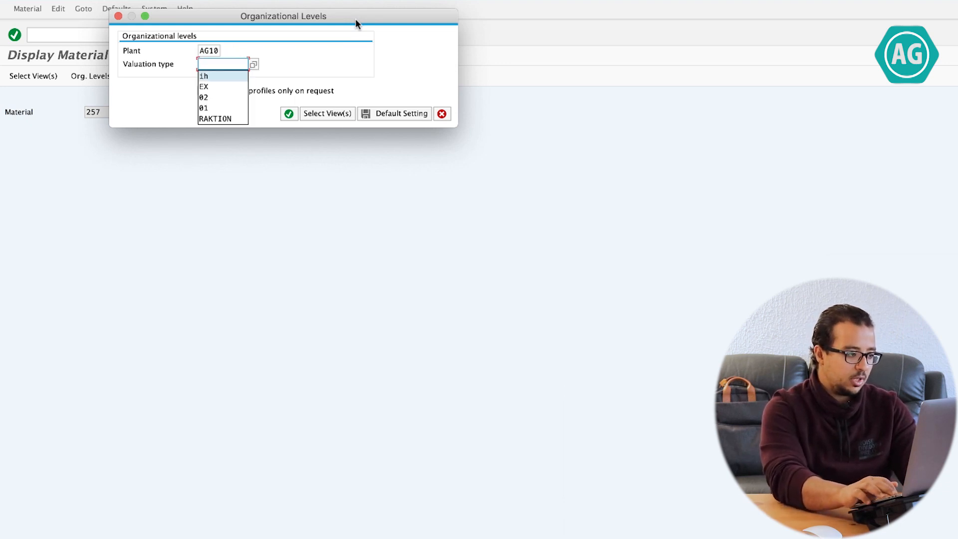
key("Return")
key("Return")
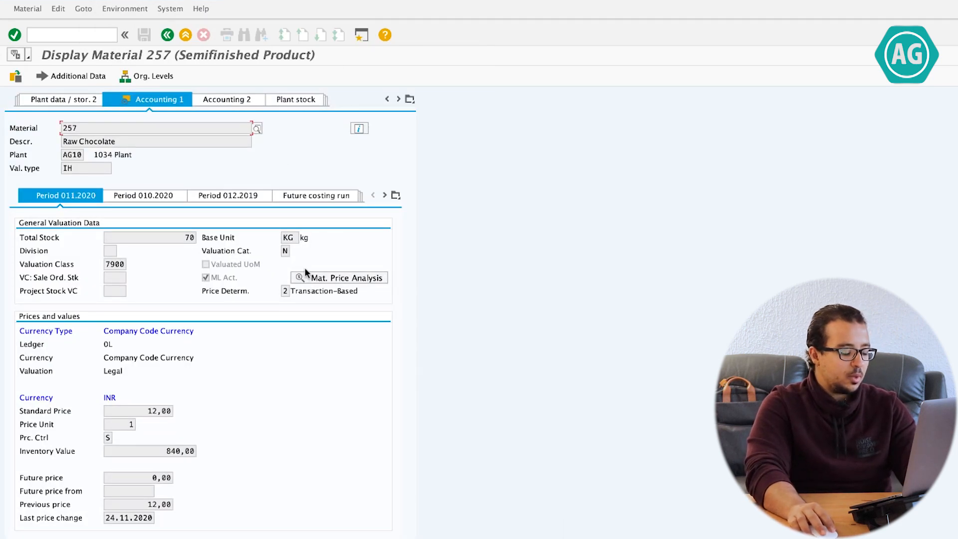
- Open the material price analysis to review the IH price history, and reload it for valuation type EX
left_click(331, 277)
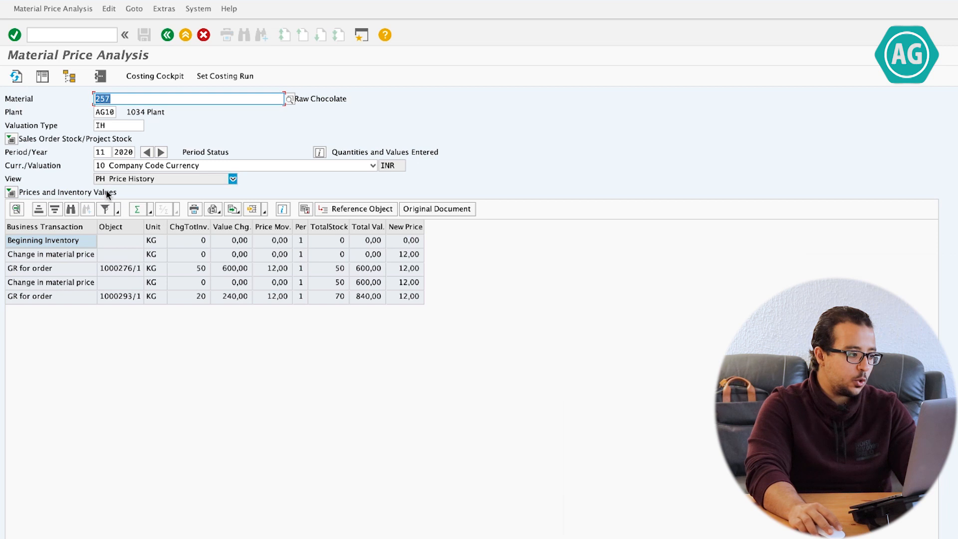
left_click(111, 126)
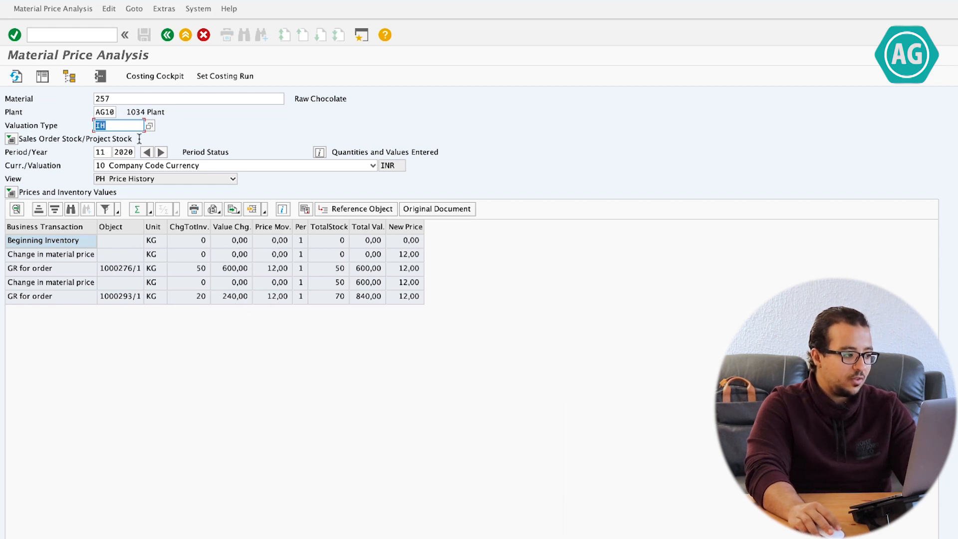
type("EX")
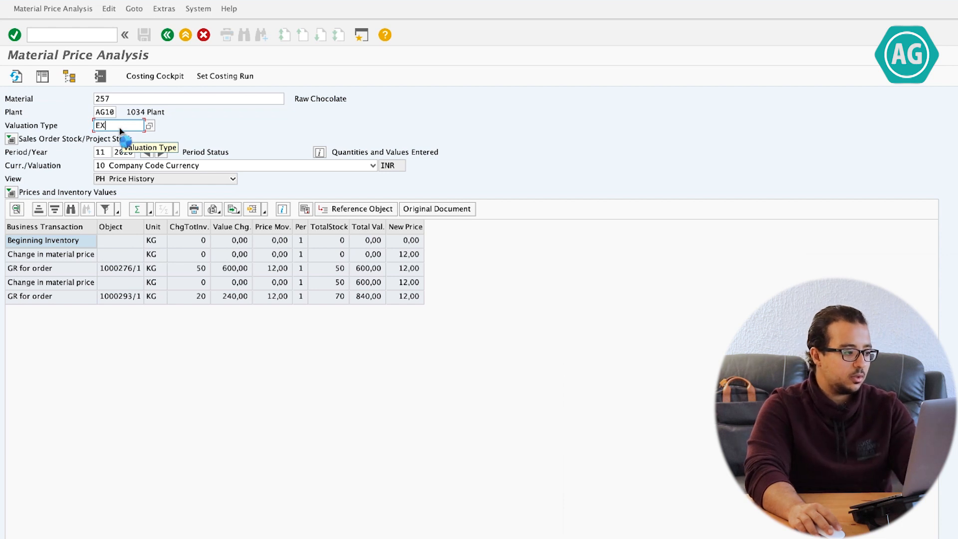
key("Return")
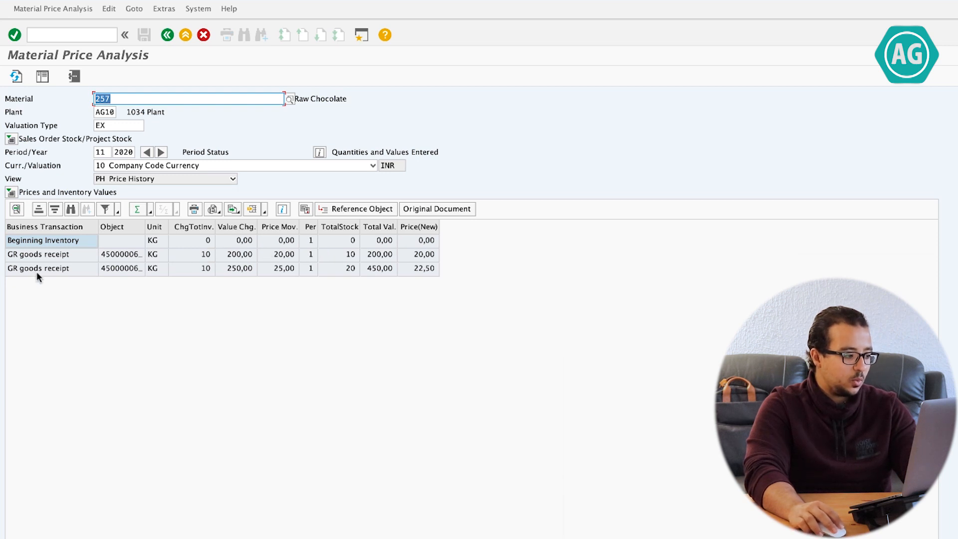
- Widen the transaction object column and examine the quantity, value change and price of the latest EX goods receipt
left_click_drag(146, 227, 195, 230)
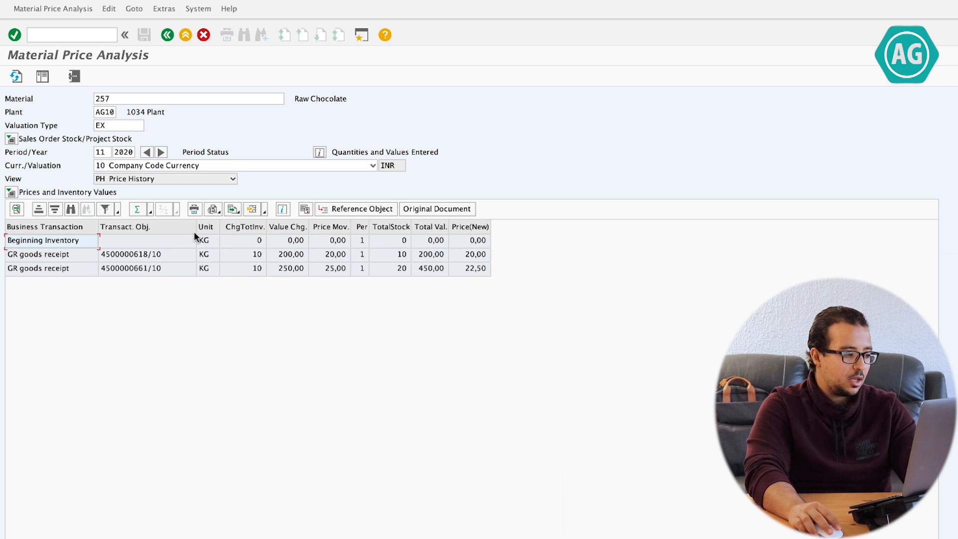
left_click(160, 269)
left_click(256, 270)
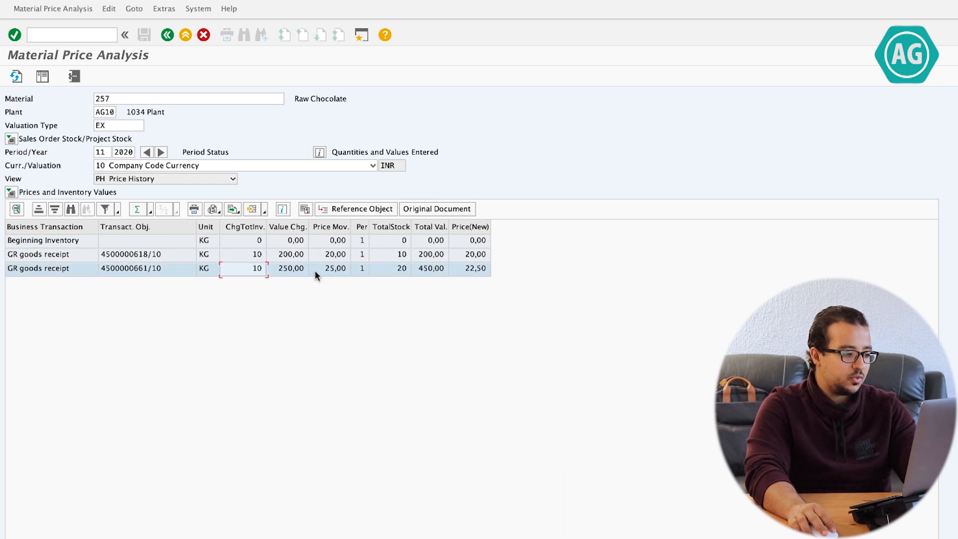
left_click(290, 269)
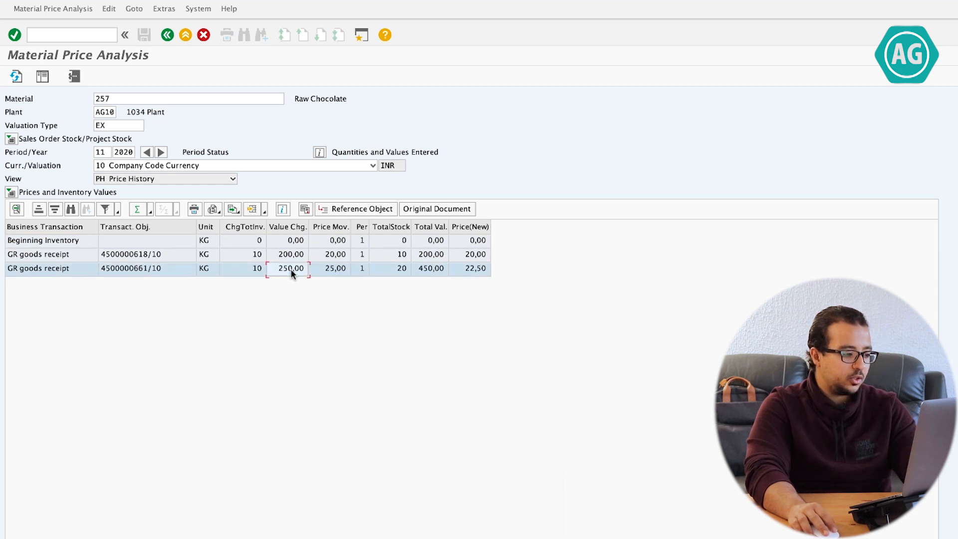
left_click(325, 268)
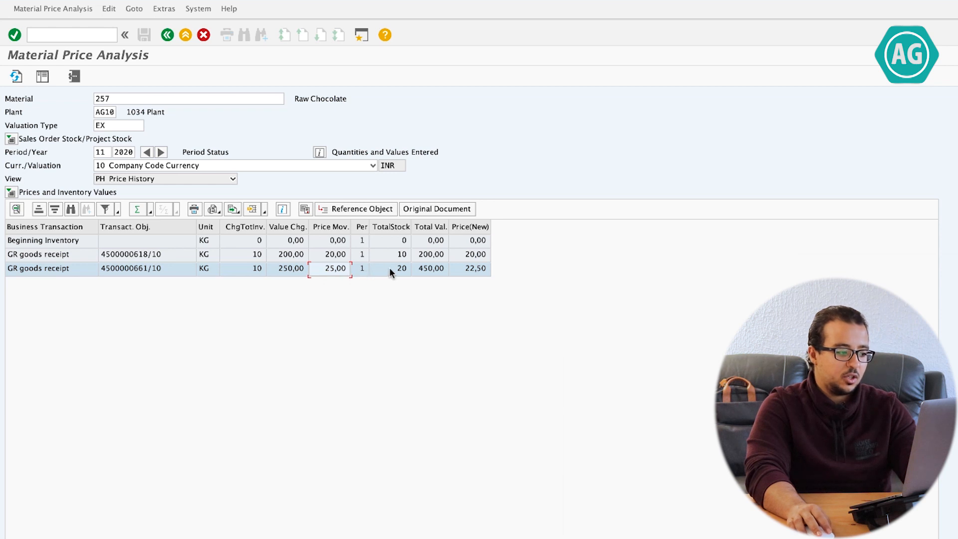
left_click(262, 271)
left_click(294, 268)
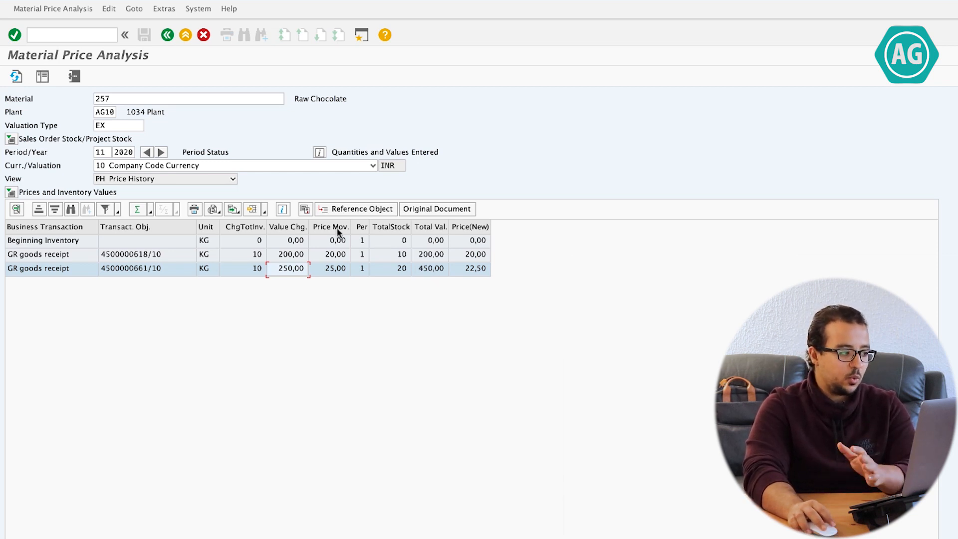
- Open the stock overview in a new session for material 257 in plant AG10 and examine the stock by valuation type
left_click(82, 35)
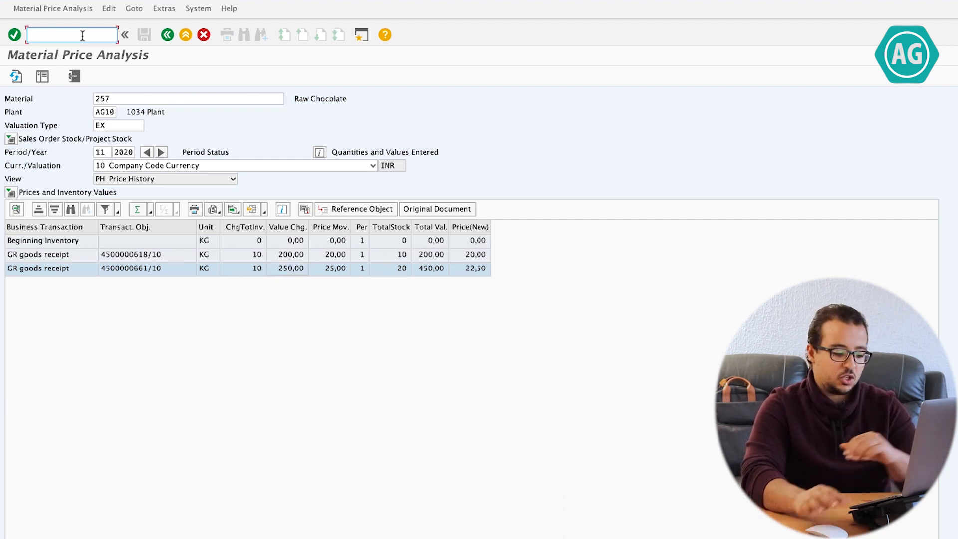
type("/")
type("nckm3n")
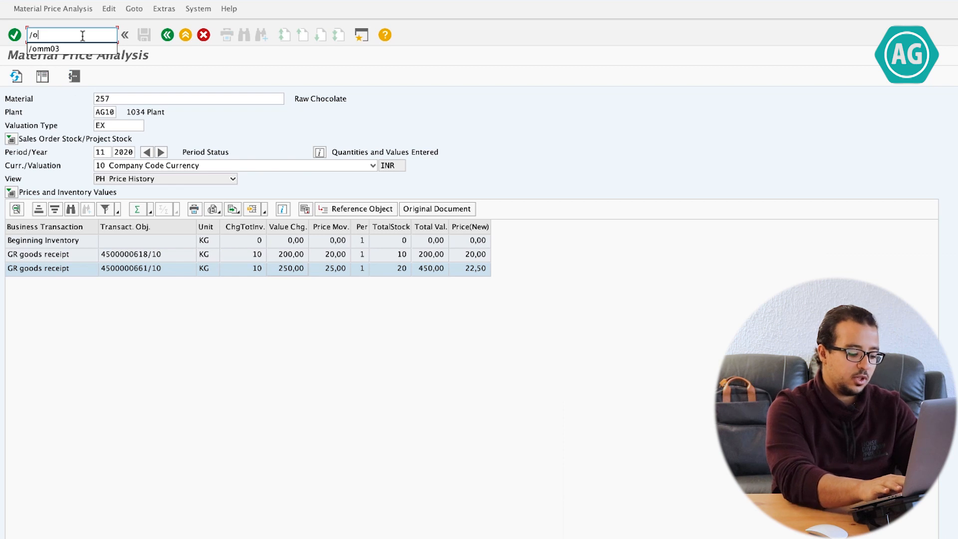
key("Return")
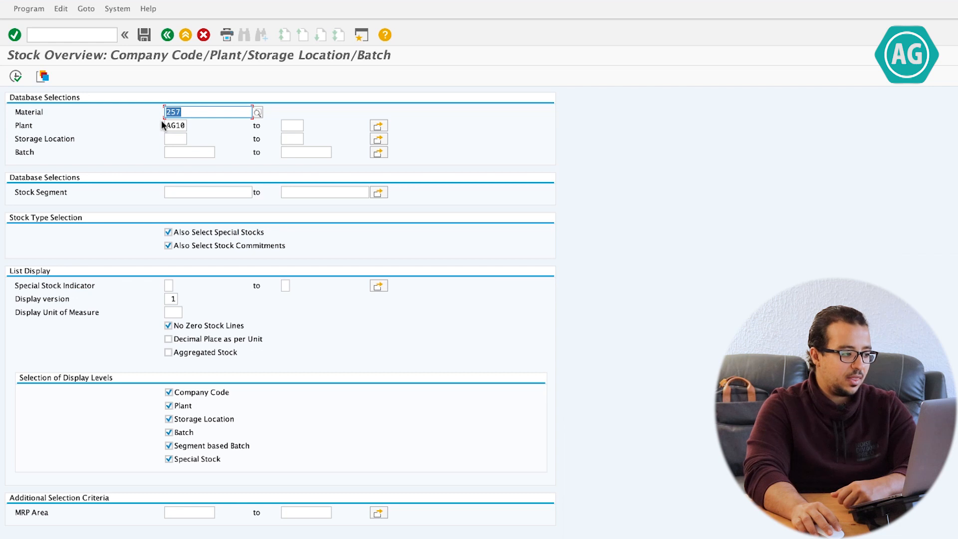
left_click(16, 75)
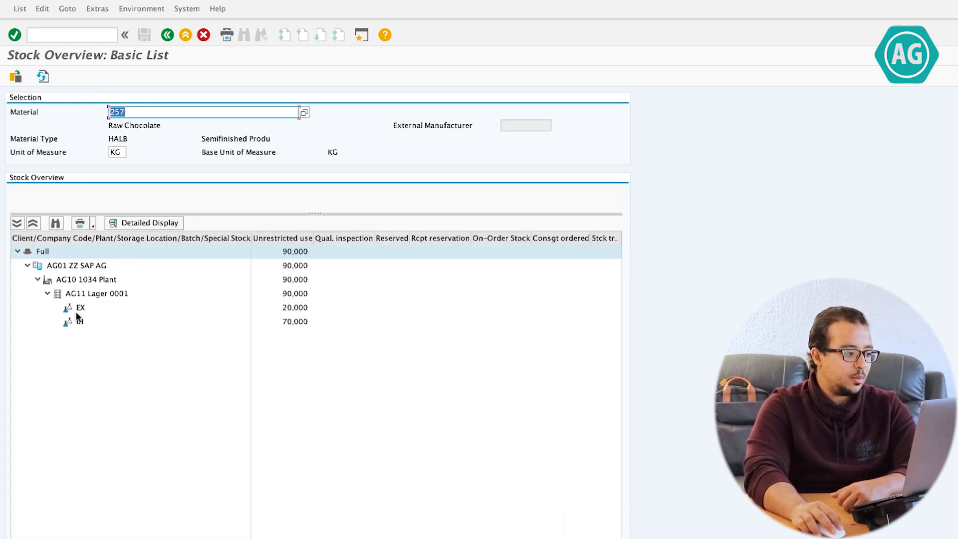
left_click(79, 320)
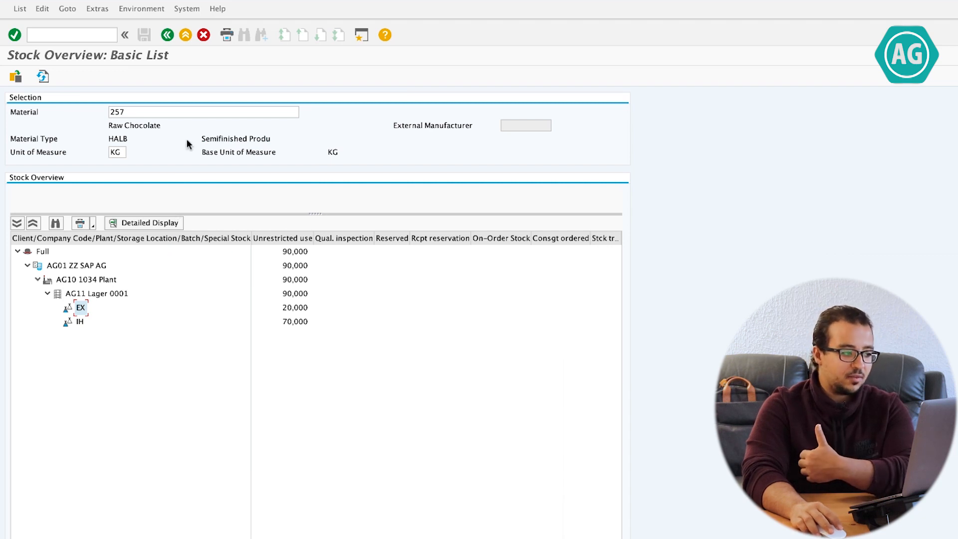
- Open the material master display (MM03) for material 257 and bring up its view selection
left_click(65, 32)
type("/")
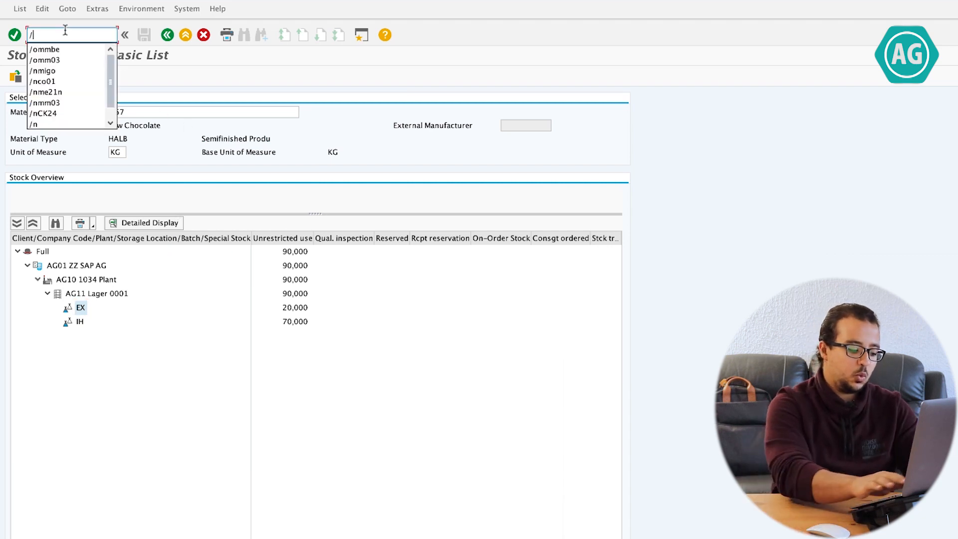
type("nmm03")
key("Return")
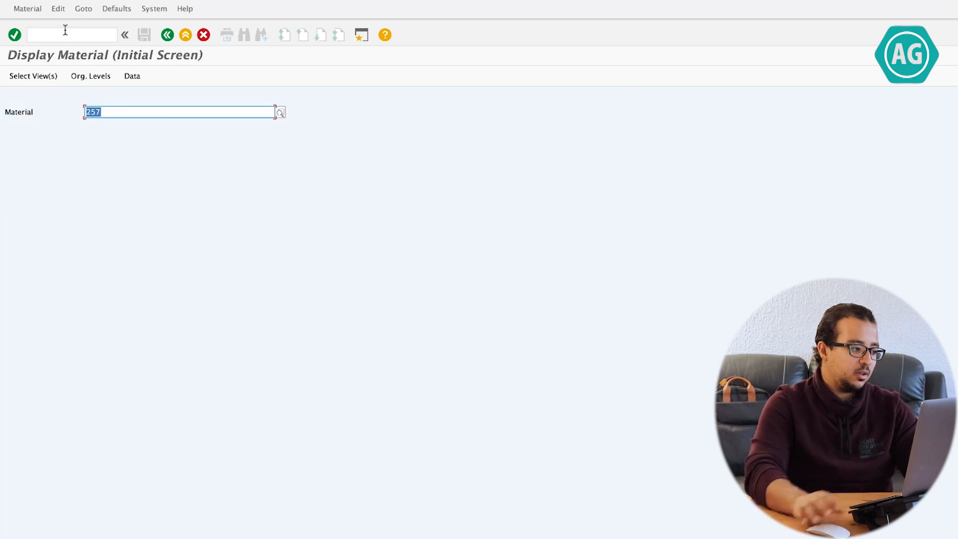
key("Return")
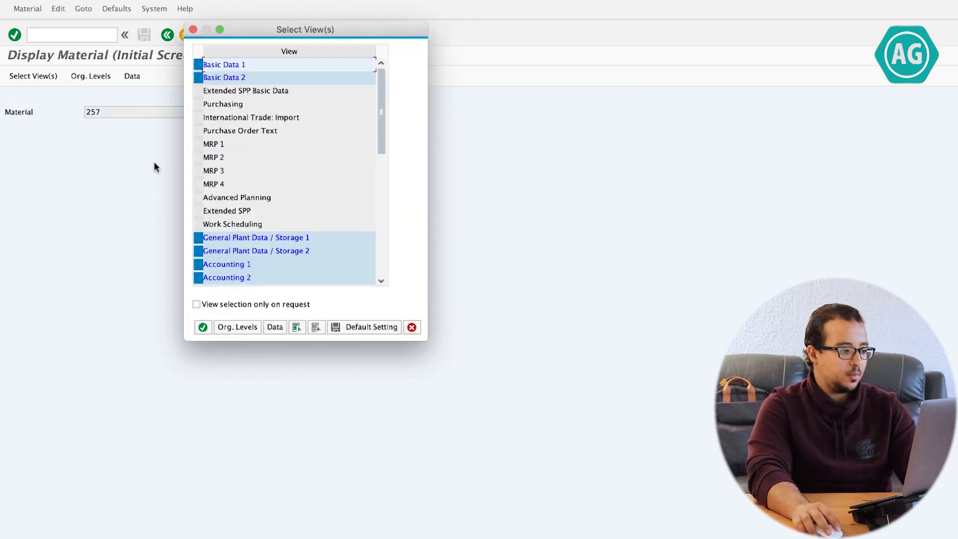
- Display only the Accounting 1 view for plant AG10 without a valuation type, and examine the price control and moving price
left_click(315, 326)
left_click(198, 265)
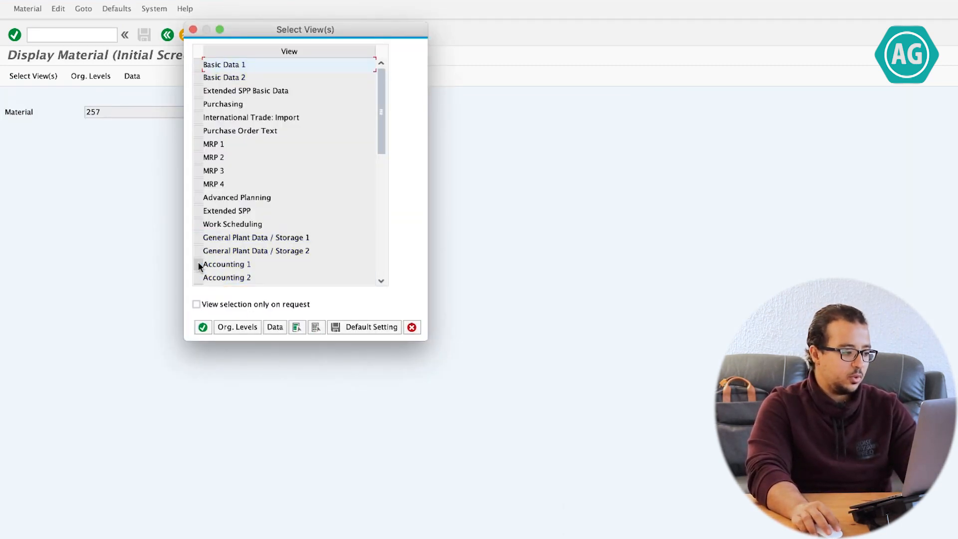
left_click(203, 327)
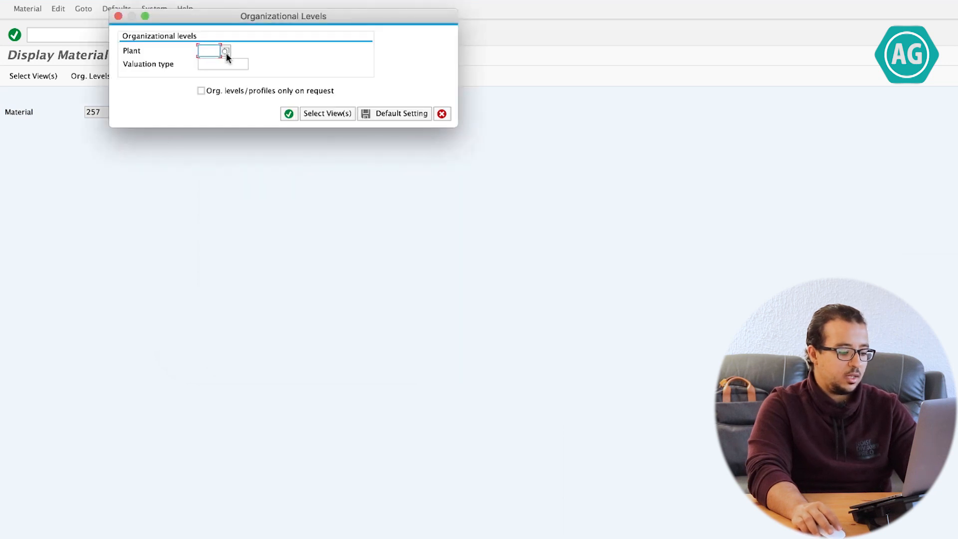
left_click(219, 50)
left_click(205, 67)
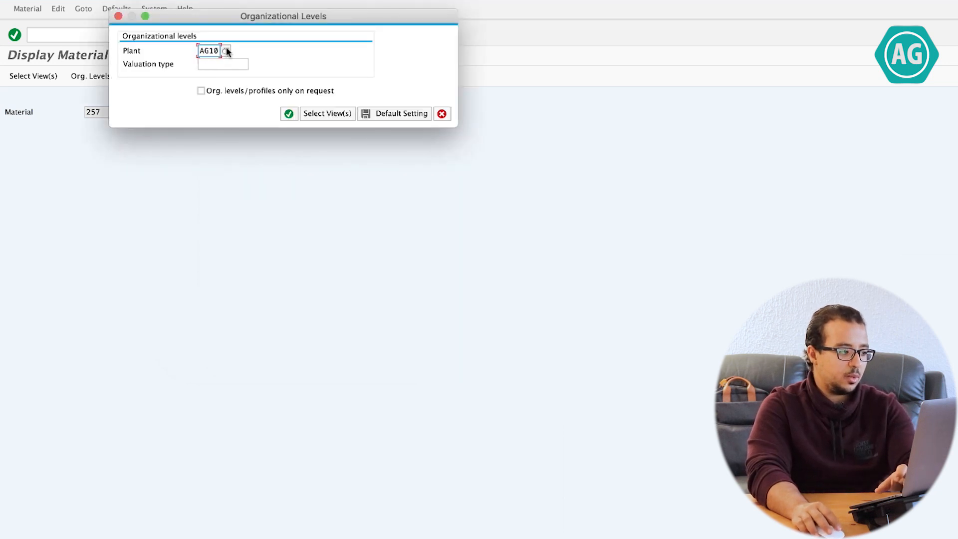
key("Return")
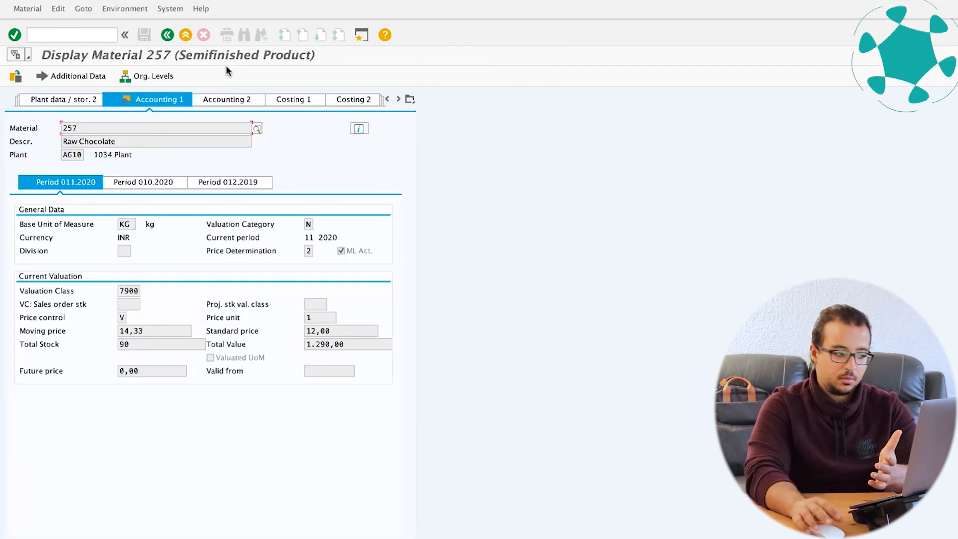
left_click(121, 318)
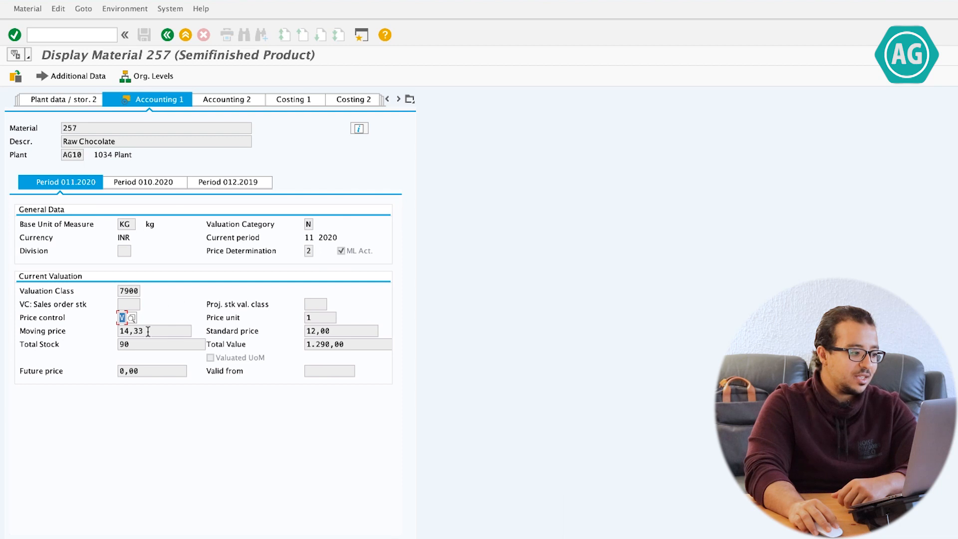
left_click_drag(148, 331, 114, 332)
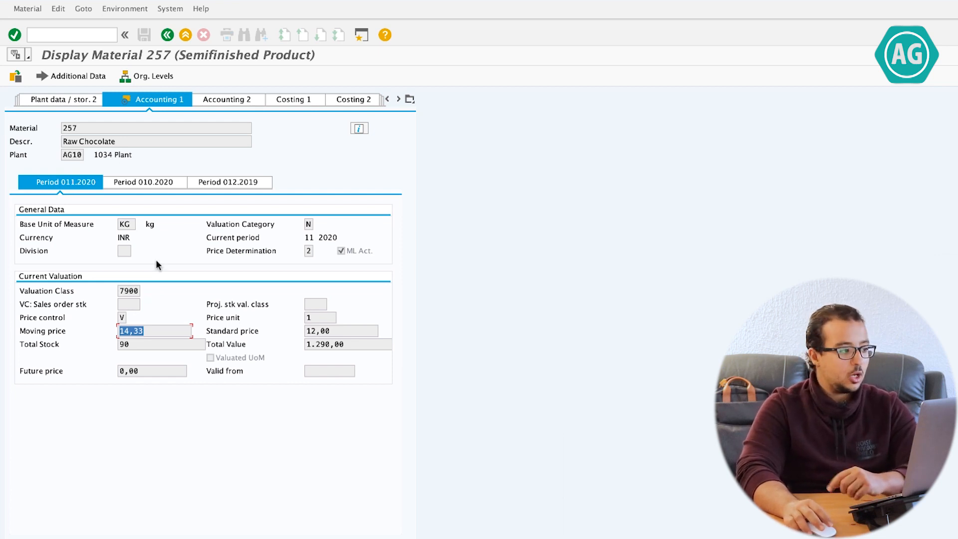
- Open the SAP Reference IMG through transaction SPRO
left_click(89, 36)
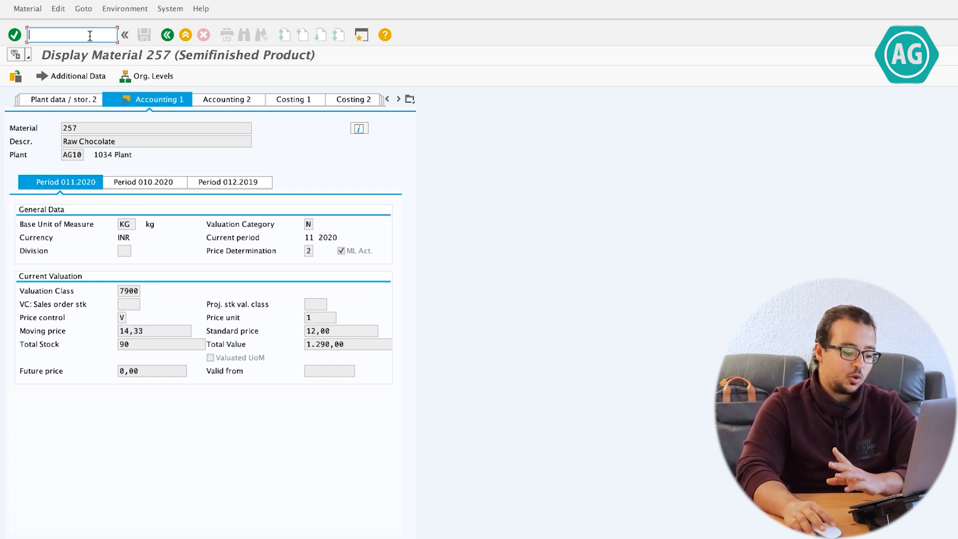
type("/n")
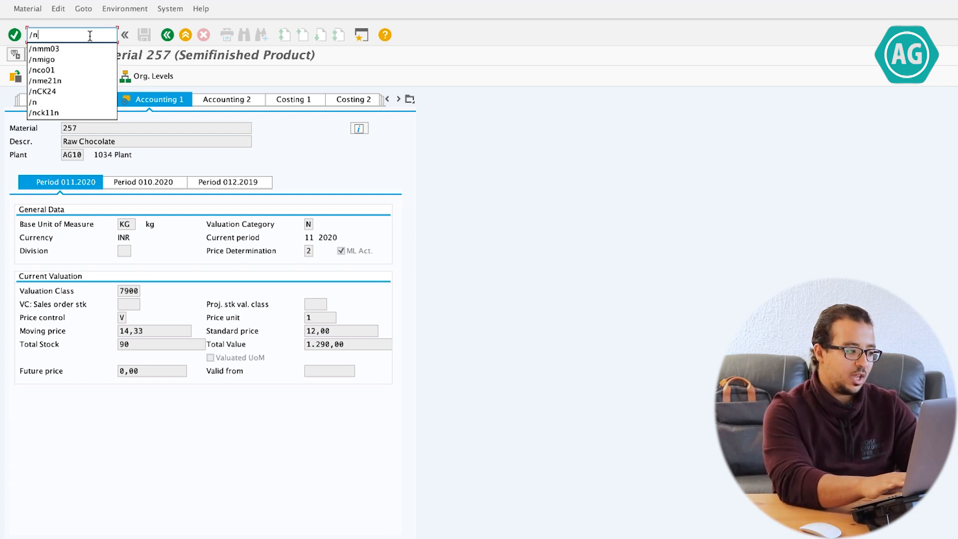
type("spro")
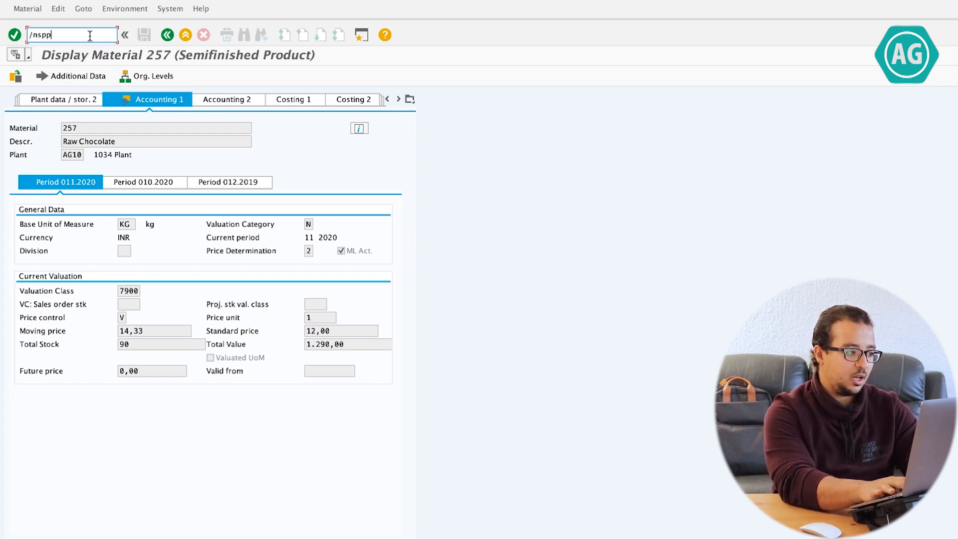
key("Return")
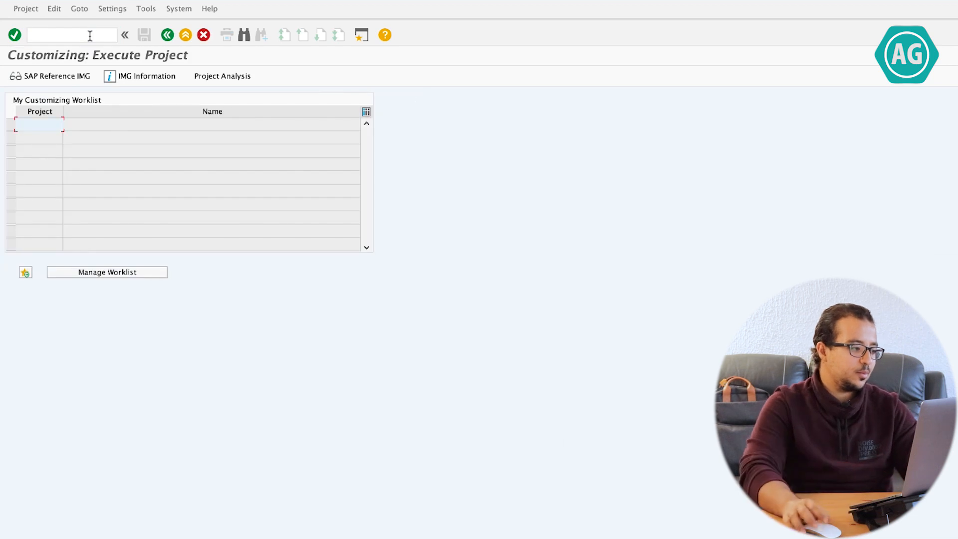
left_click(59, 84)
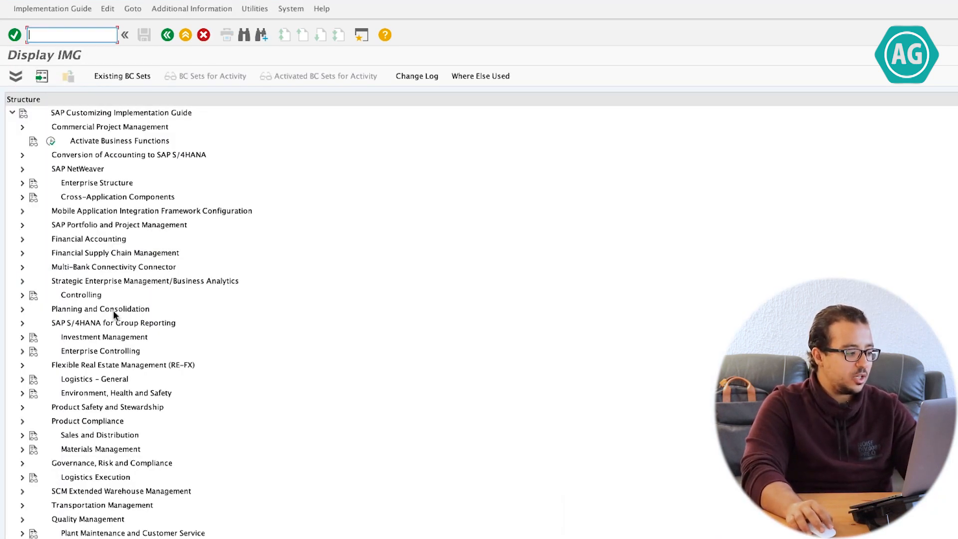
- Under Materials Management, Valuation and Account Assignment, Split Valuation, check the Activate Split Valuation setting and return to the IMG structure
left_click(22, 449)
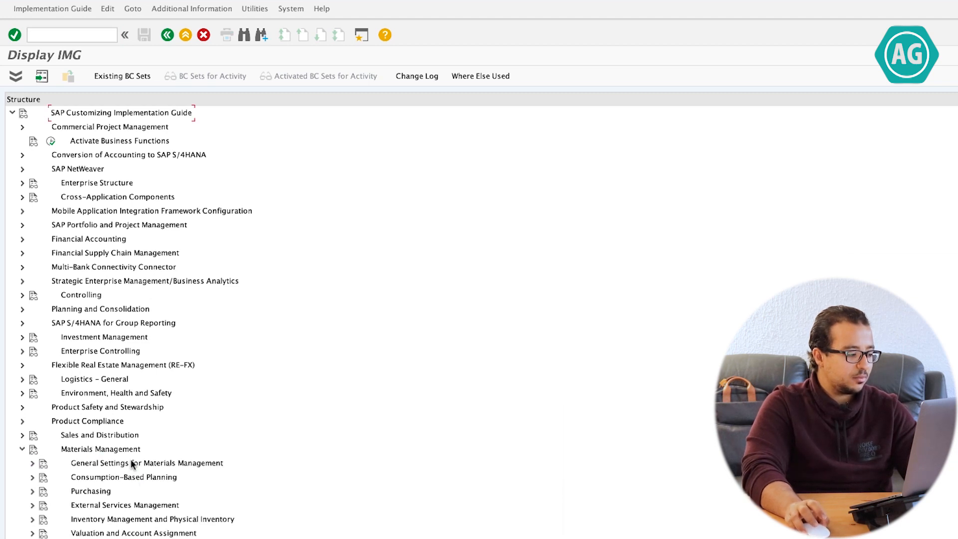
scroll(132, 464, "down", 7)
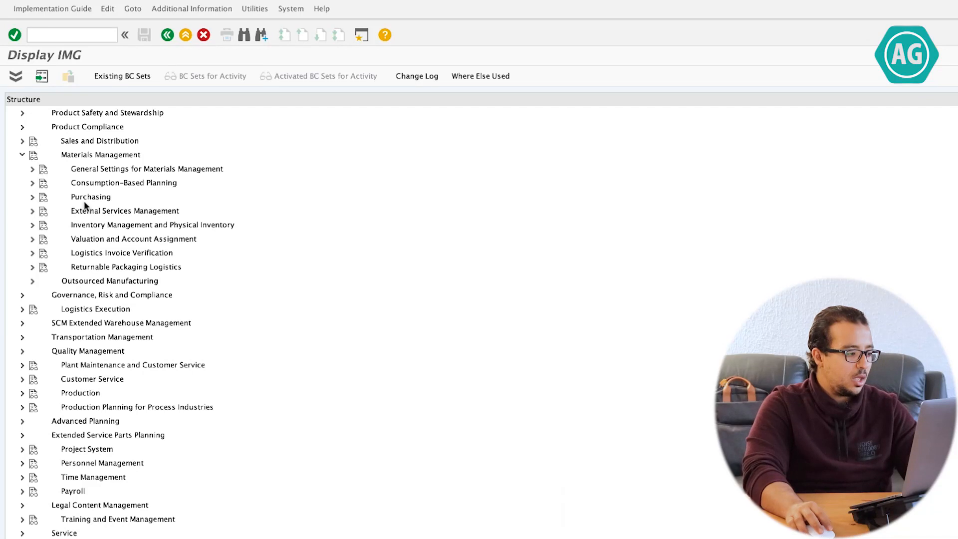
left_click(31, 239)
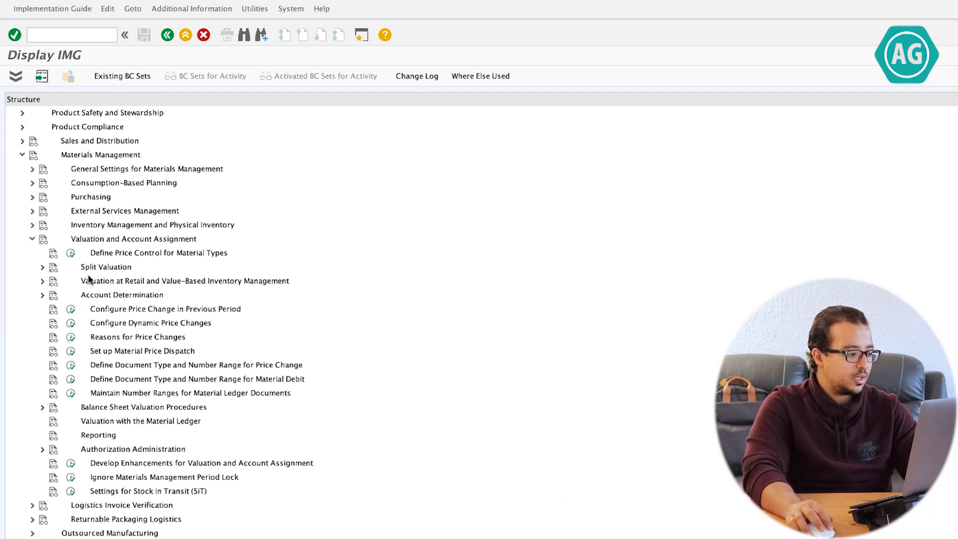
left_click(43, 268)
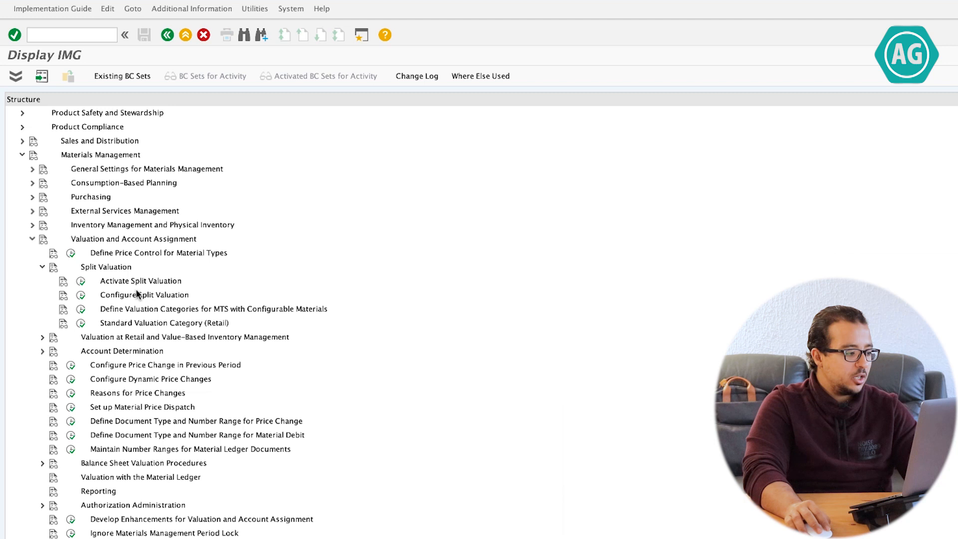
left_click(83, 282)
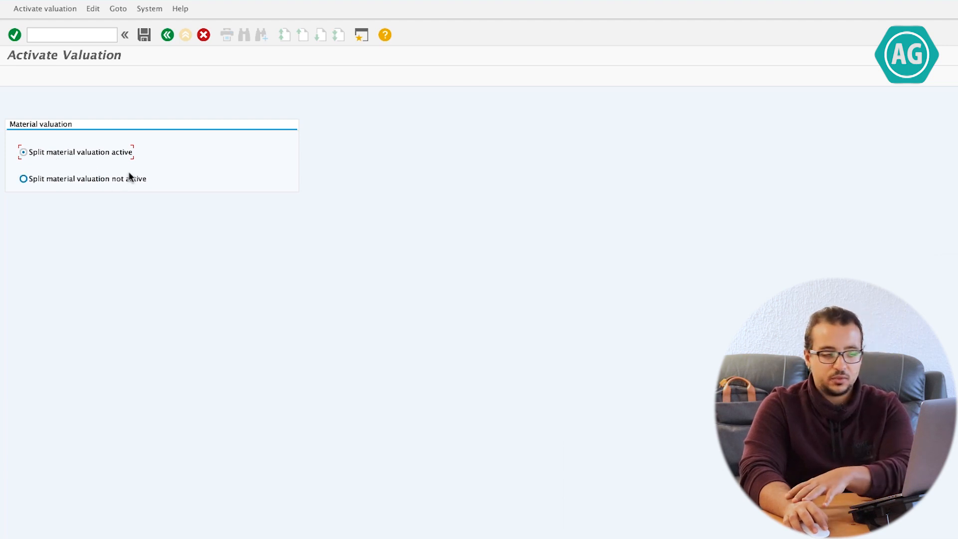
left_click(168, 35)
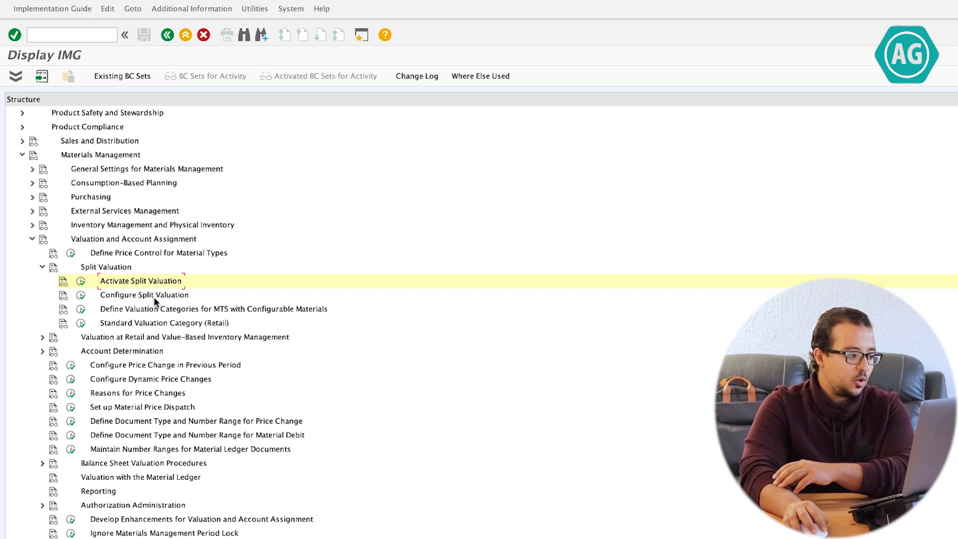
- Enter Configure Split Valuation without choosing a valuation area, and open global valuation type EX for changing
left_click(81, 295)
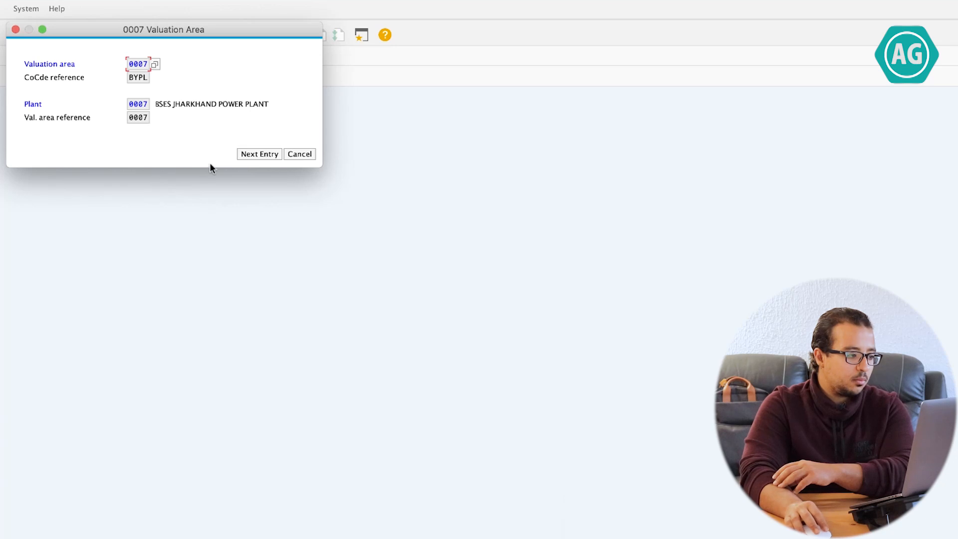
left_click(299, 155)
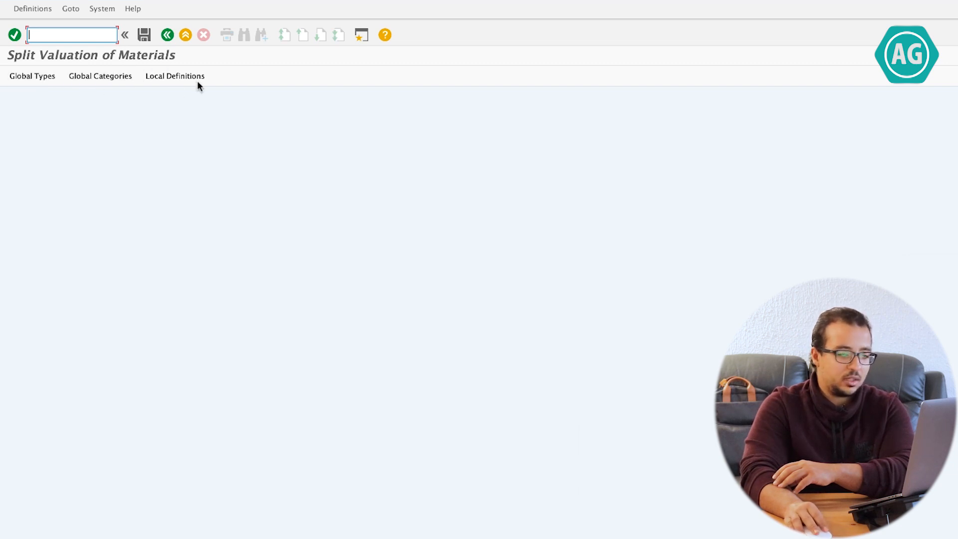
left_click(38, 80)
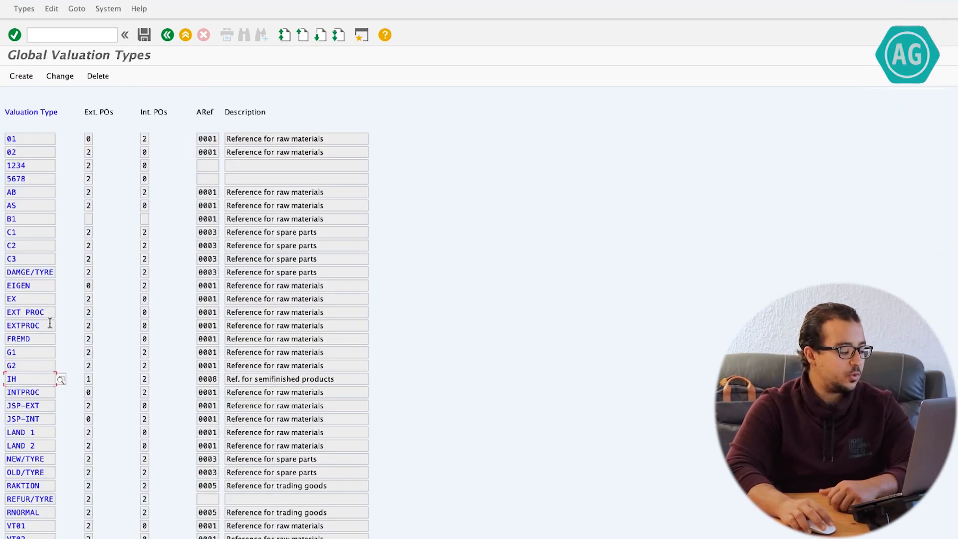
left_click(19, 302)
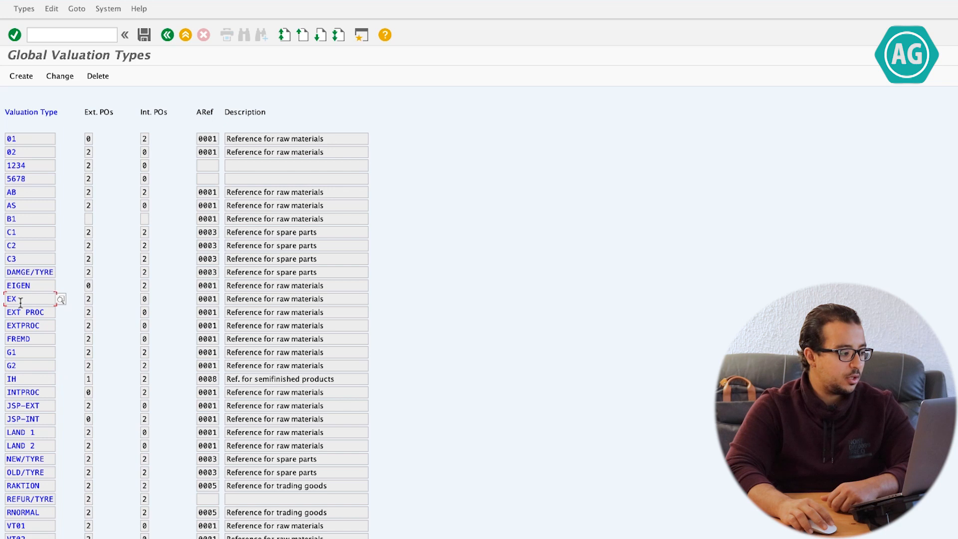
left_click(60, 76)
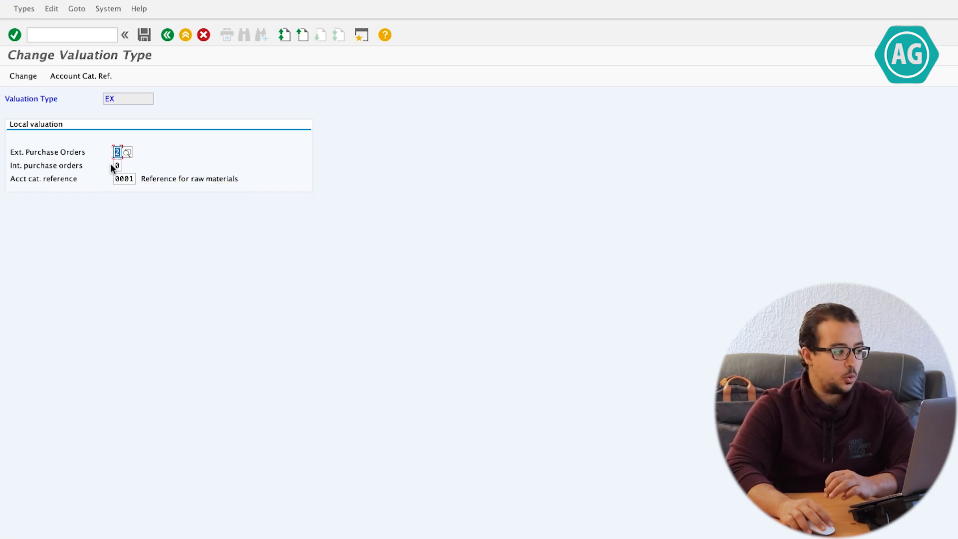
- Examine the possible entries for the external purchase orders setting of valuation type EX, and close the list without choosing one
left_click(39, 167)
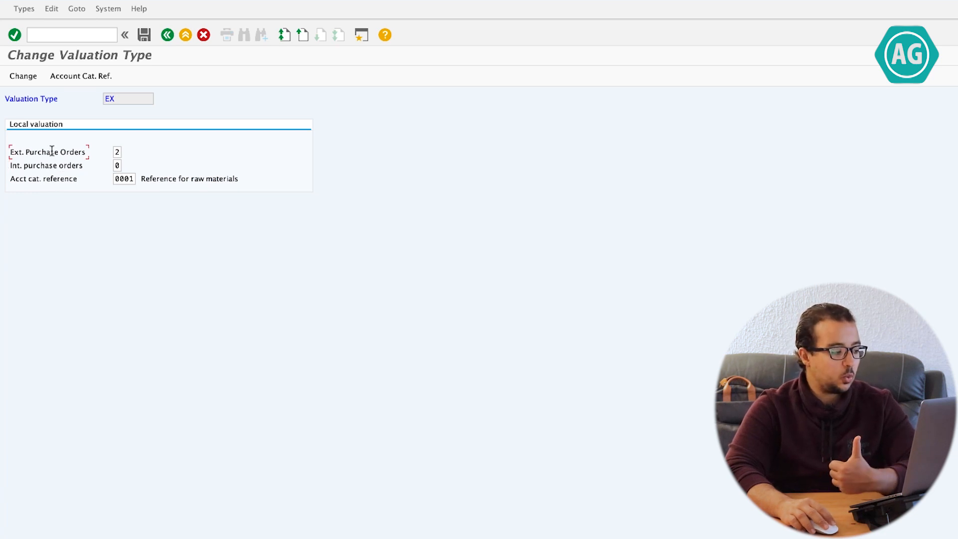
left_click(14, 151)
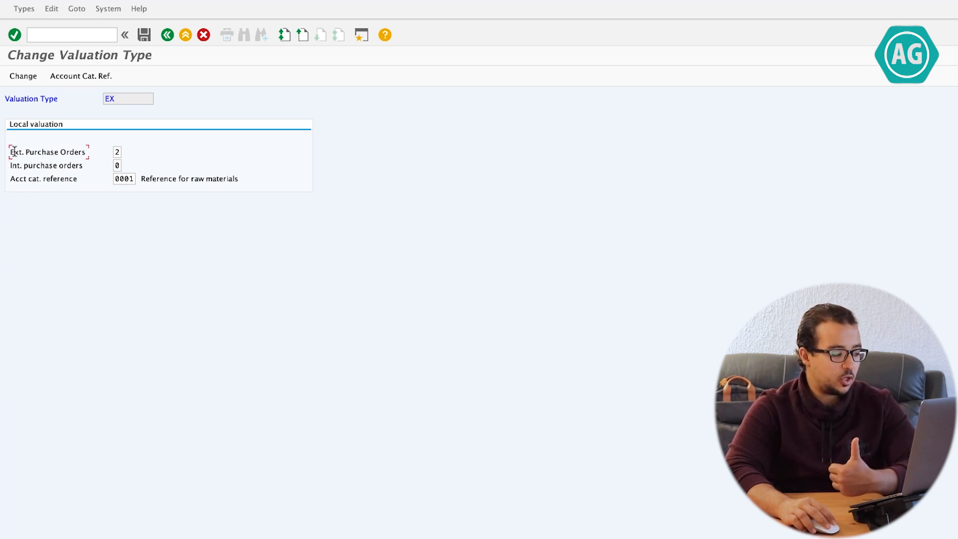
left_click(122, 151)
left_click(126, 152)
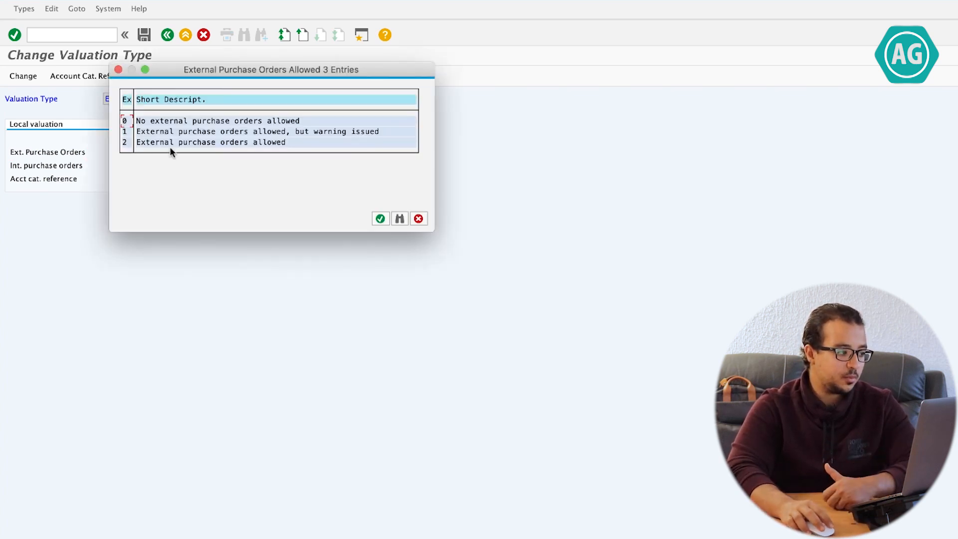
left_click_drag(229, 72, 397, 70)
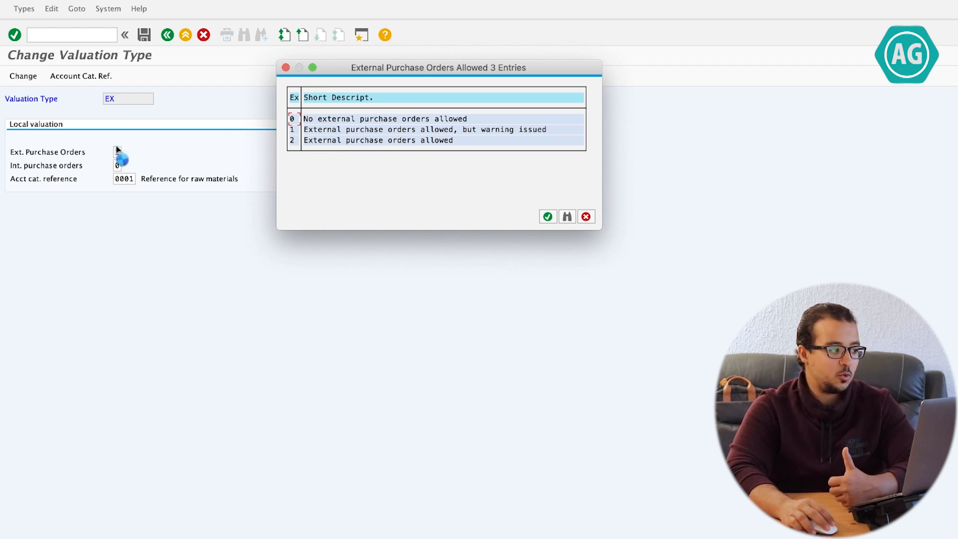
left_click(585, 216)
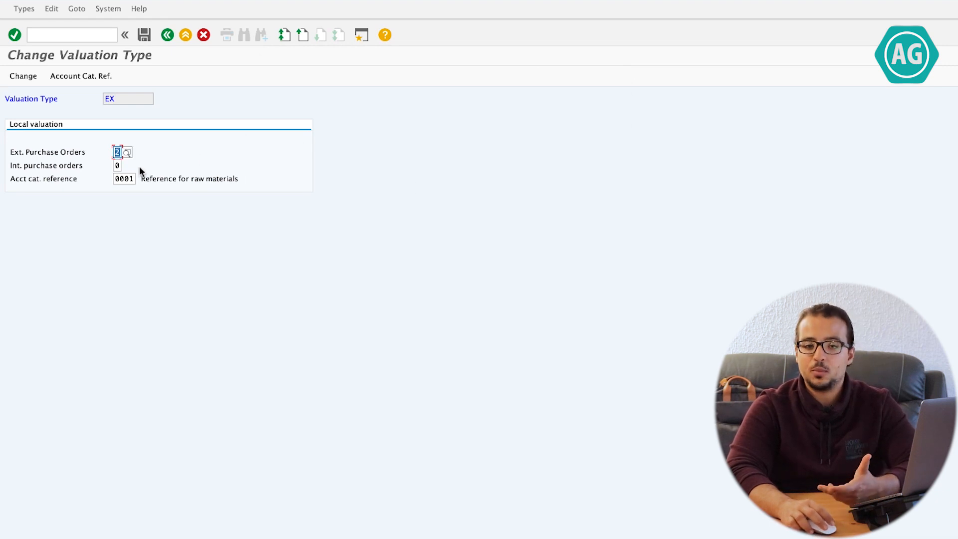
- Examine the internal purchase orders setting and account category reference of valuation type EX, and return to the global valuation types
left_click(11, 169)
left_click_drag(11, 168, 79, 166)
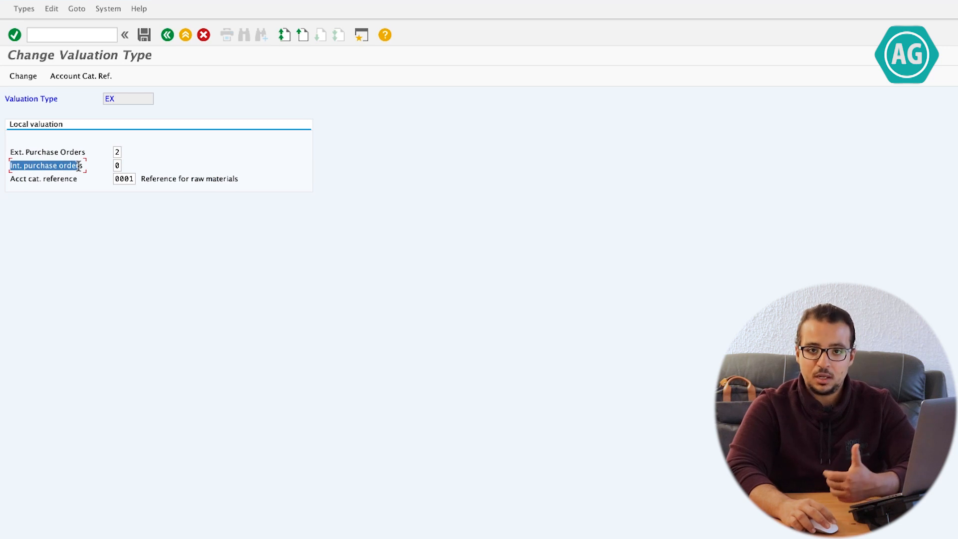
left_click(116, 166)
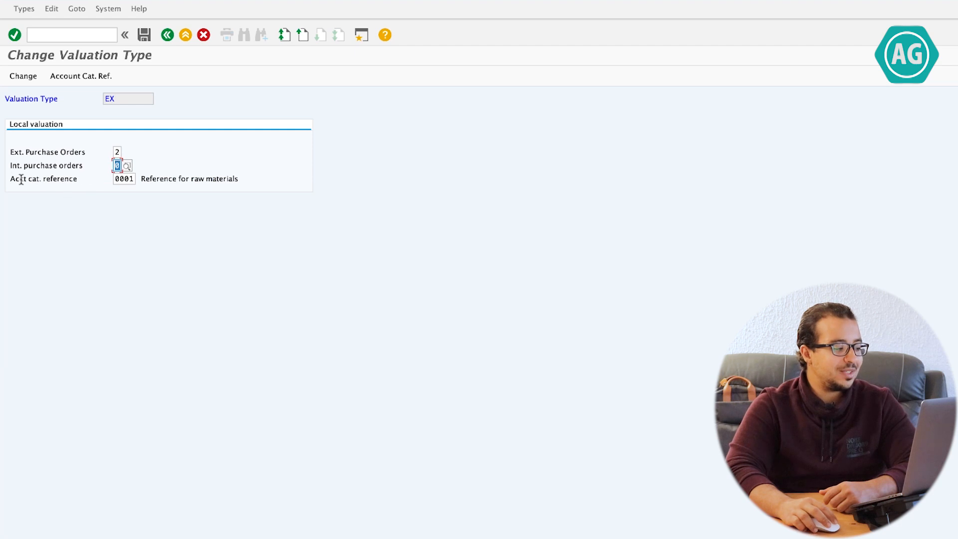
left_click_drag(10, 178, 80, 179)
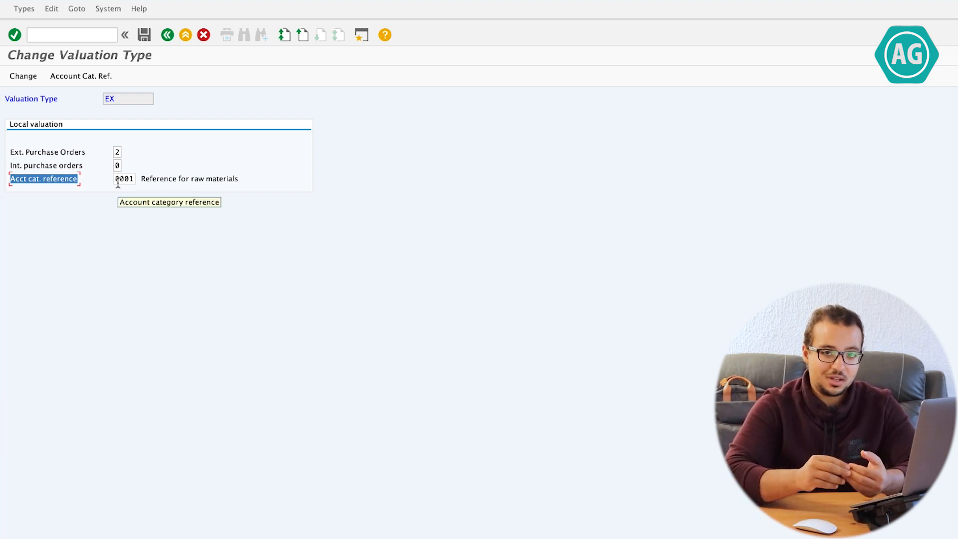
left_click_drag(112, 178, 140, 179)
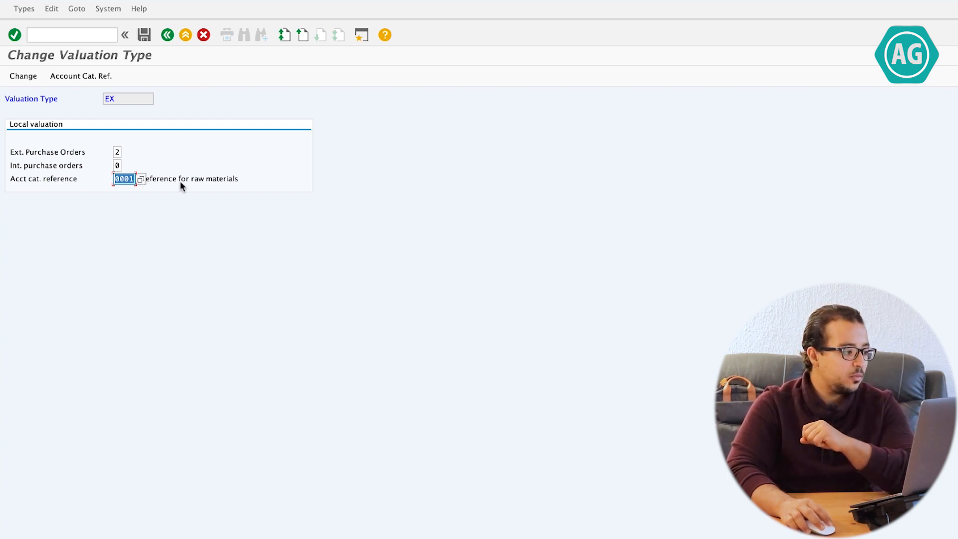
left_click(169, 39)
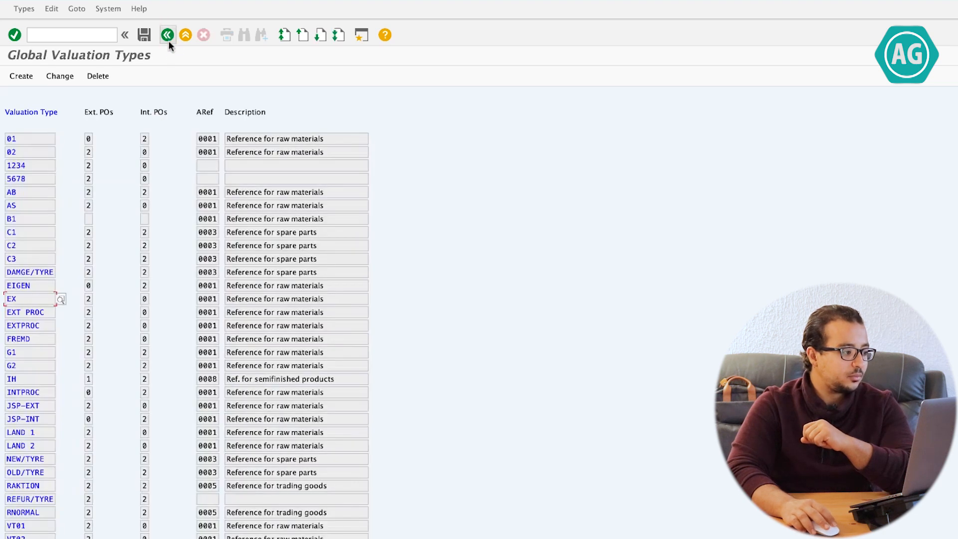
- Open global valuation type IH for changing and examine its internal and external purchase orders settings
left_click(26, 381)
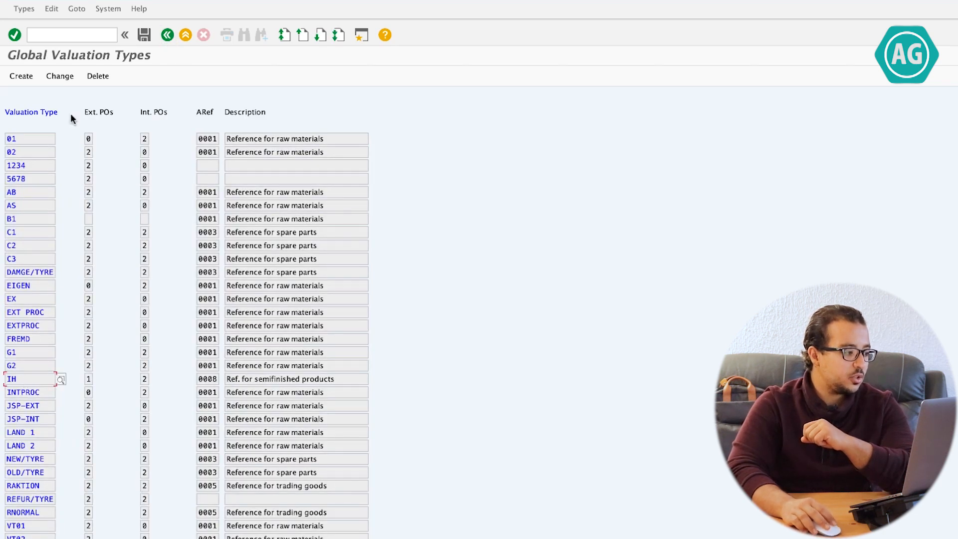
left_click(59, 76)
left_click(66, 156)
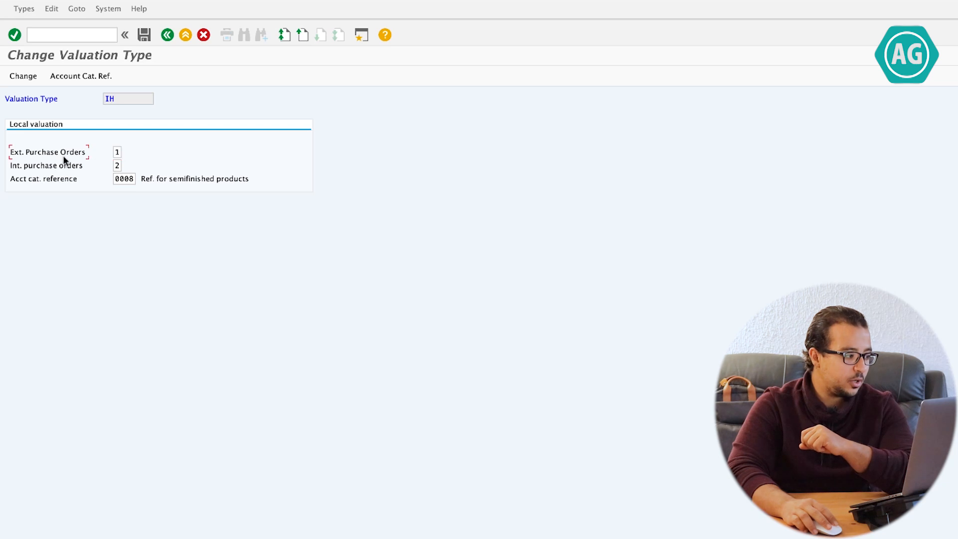
left_click(12, 166)
left_click_drag(12, 166, 84, 166)
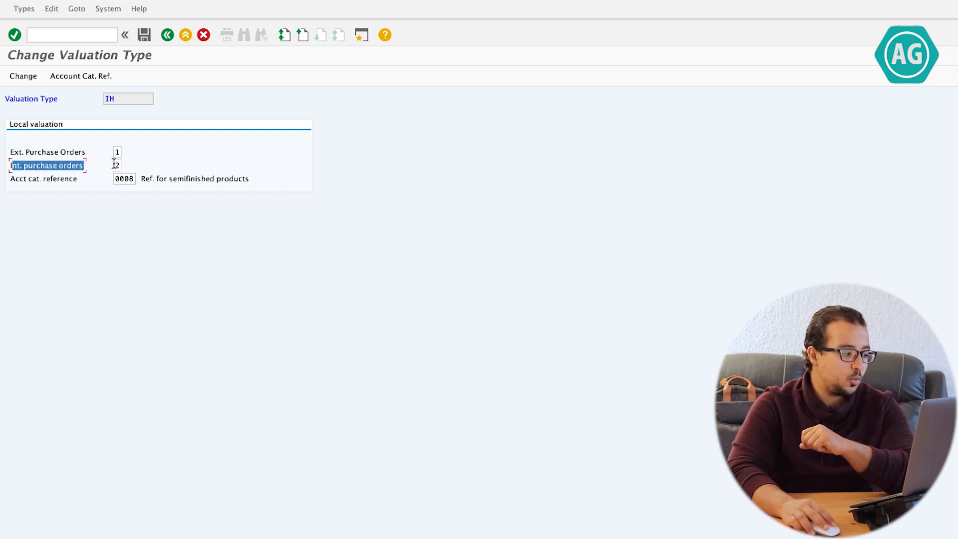
double_click(117, 165)
left_click_drag(13, 153, 101, 154)
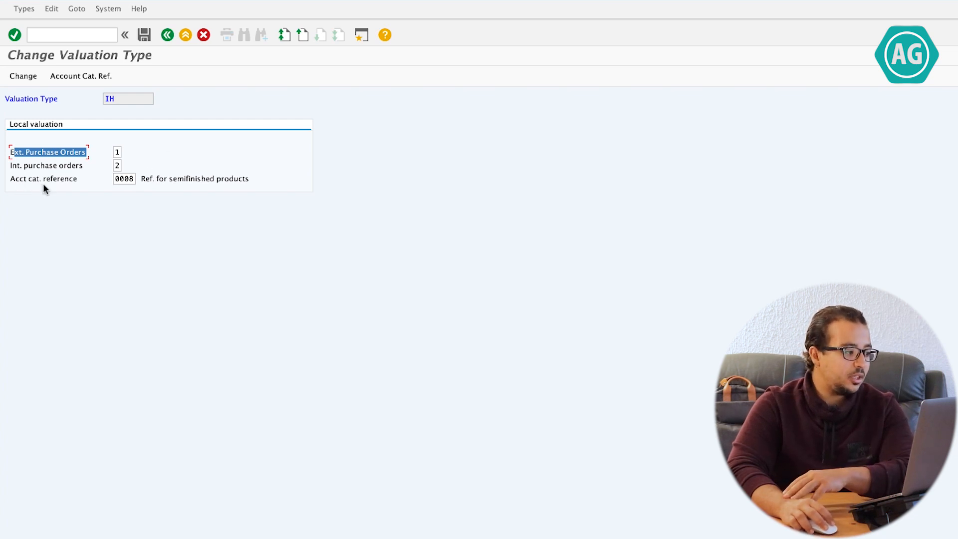
- Examine the account category reference of valuation type IH, and return to the Split Valuation of Materials overview
double_click(131, 178)
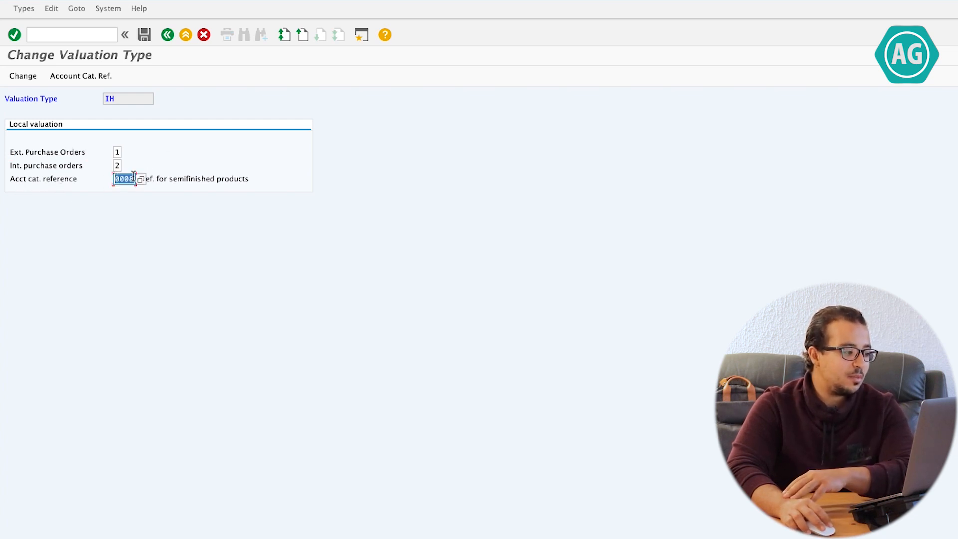
left_click(157, 178)
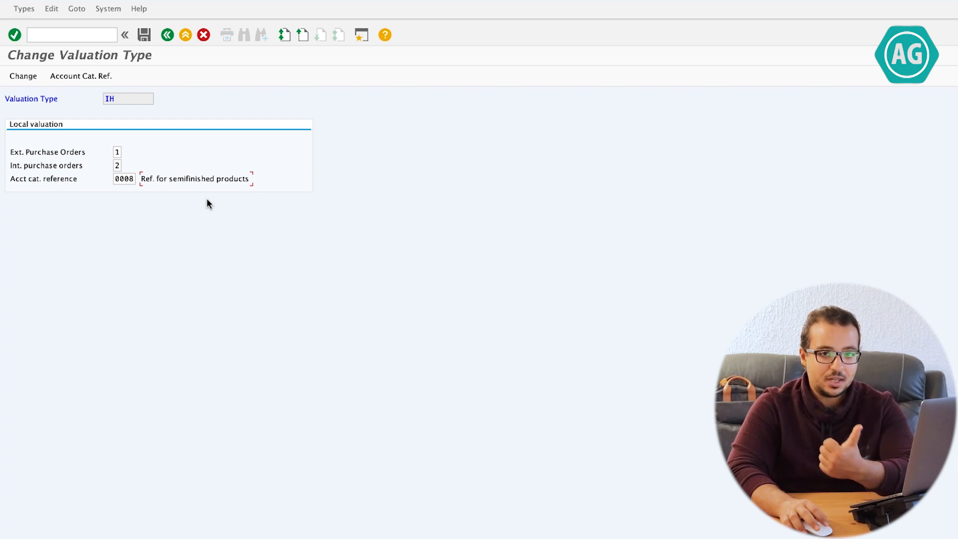
left_click(167, 35)
left_click(168, 35)
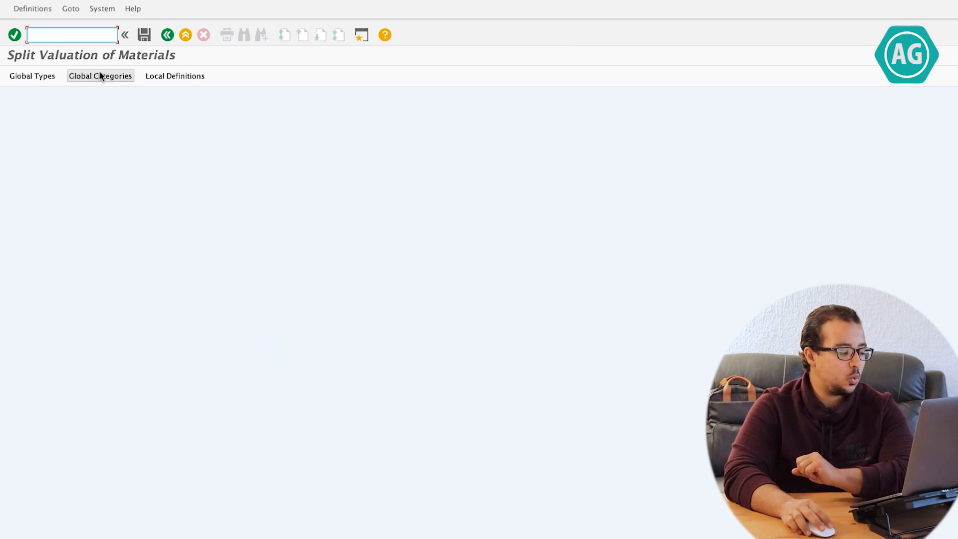
- Open the global valuation categories and examine category N (Test1) with its default valuation type for external procurement
left_click(99, 79)
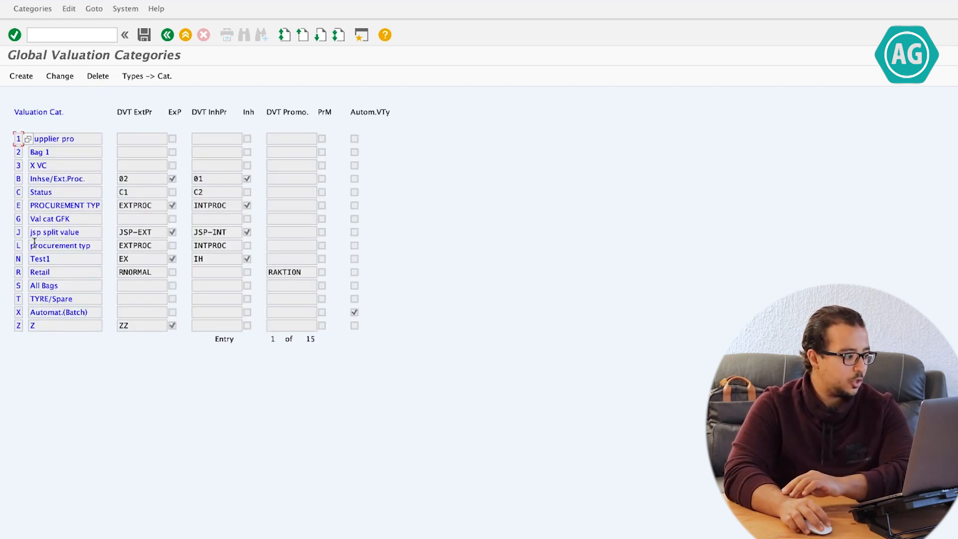
double_click(79, 255)
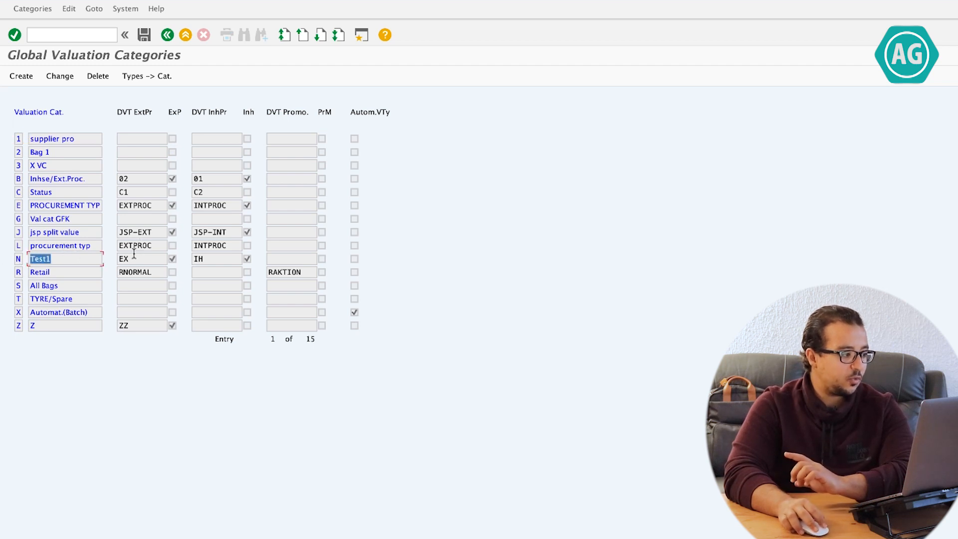
left_click_drag(123, 112, 147, 159)
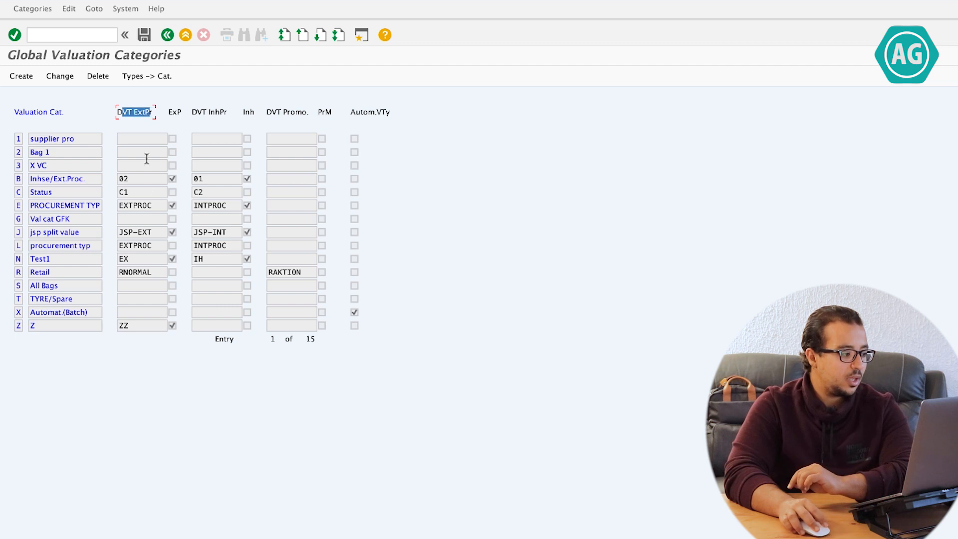
double_click(149, 258)
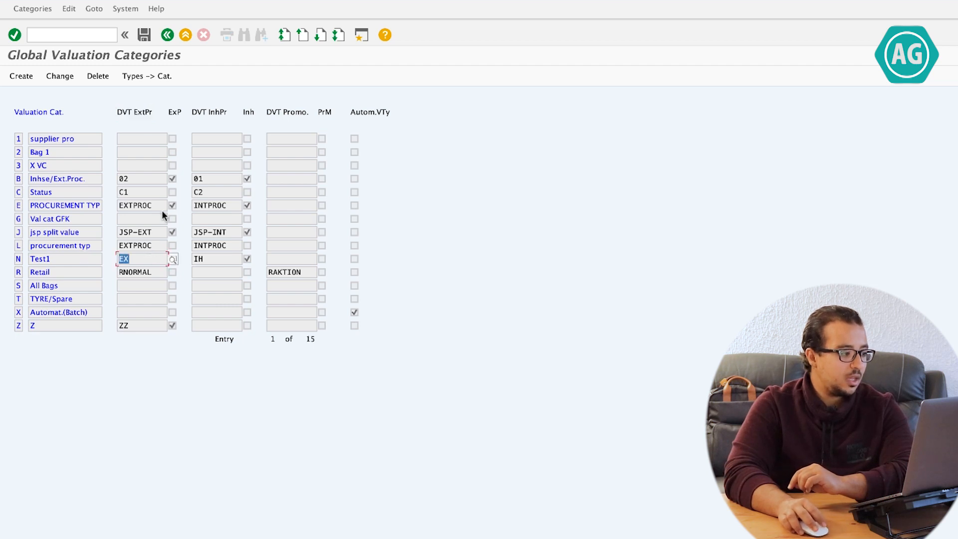
- Examine category N's default in-house valuation type and the help for its ExP indicator, and return to the split valuation overview
left_click_drag(210, 112, 232, 109)
left_click(215, 260)
left_click(171, 260)
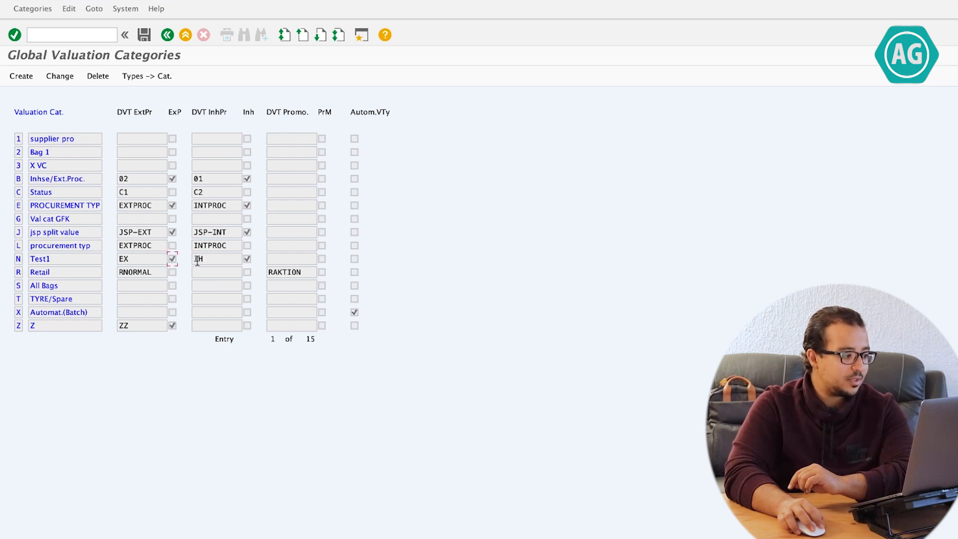
left_click(172, 260)
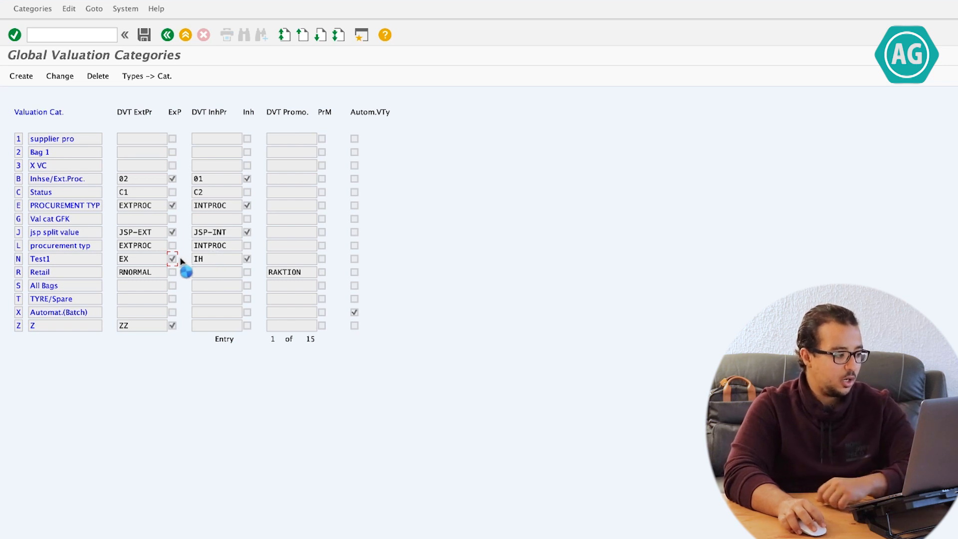
key("F1")
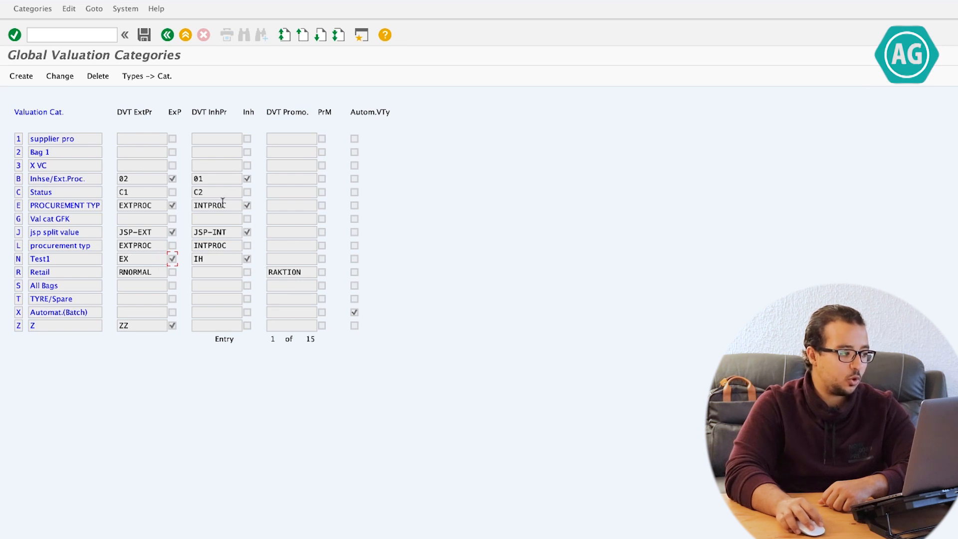
left_click(165, 34)
- In the local definitions, find plant AG10 and open its allocation of valuation categories
left_click(168, 76)
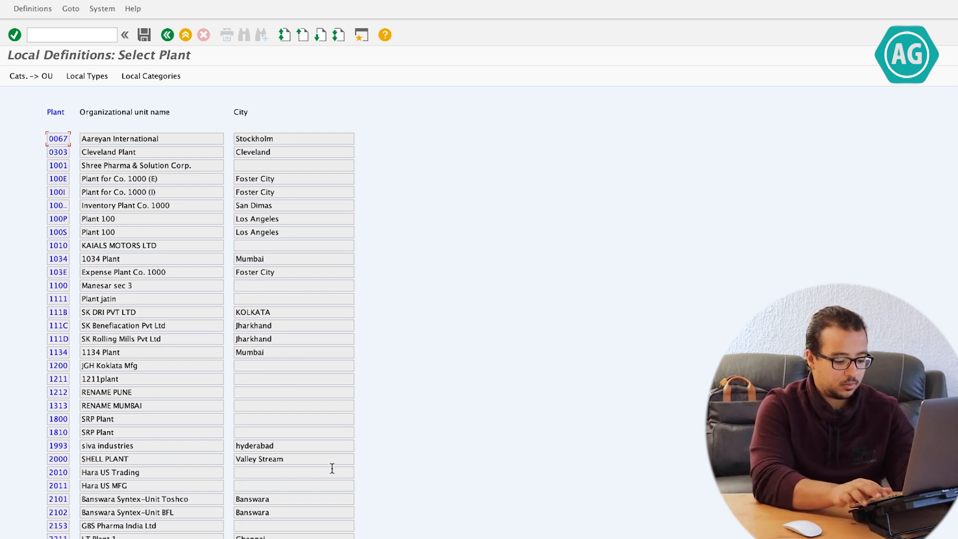
key("Page_Down")
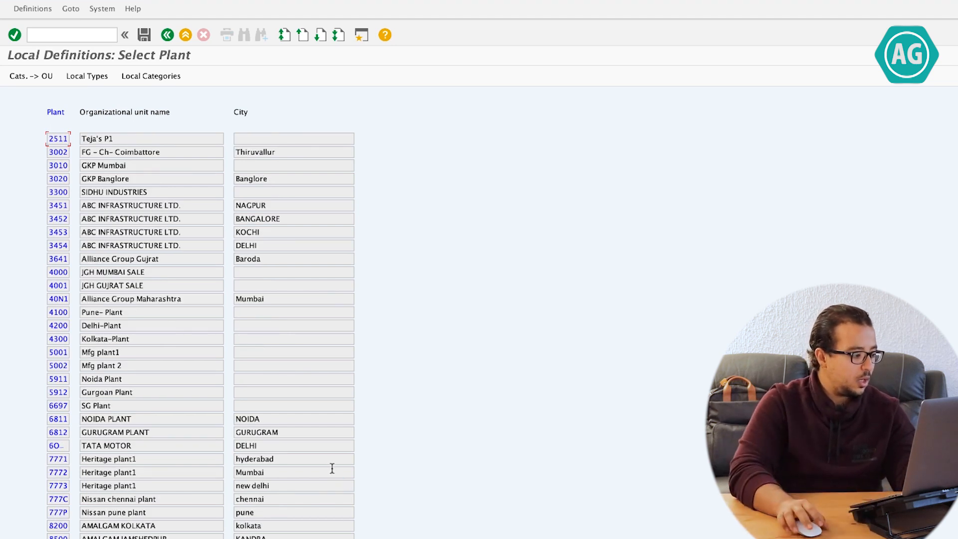
key("Page_Down")
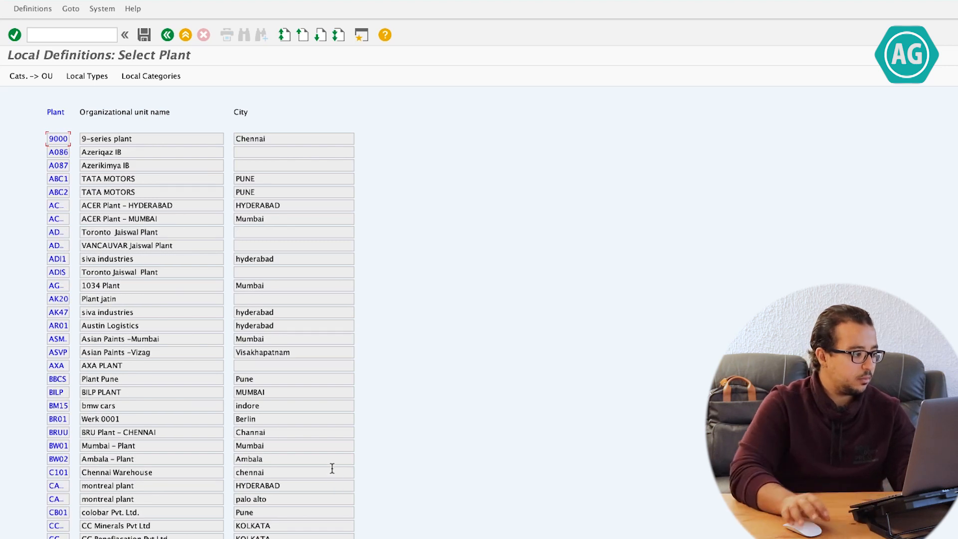
left_click_drag(113, 285, 73, 285)
left_click(68, 285)
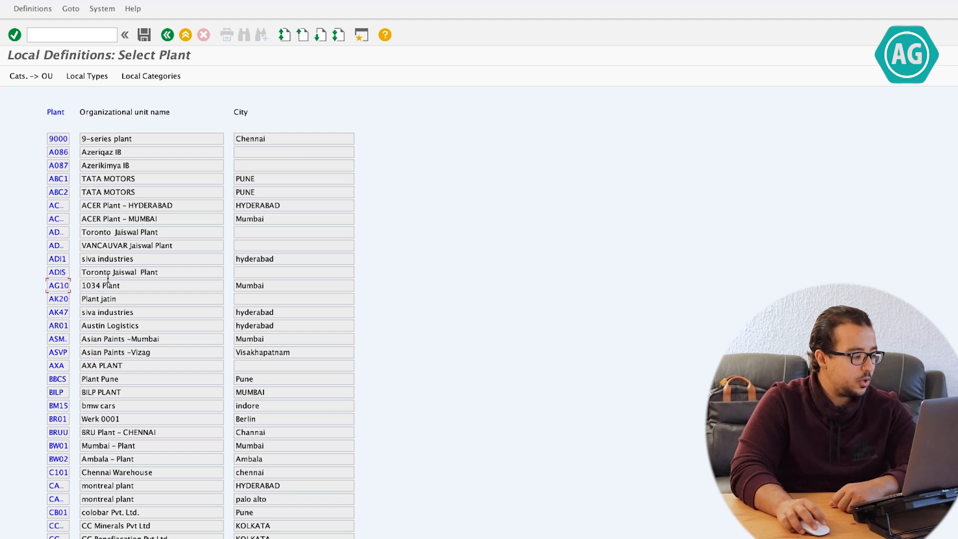
left_click(30, 79)
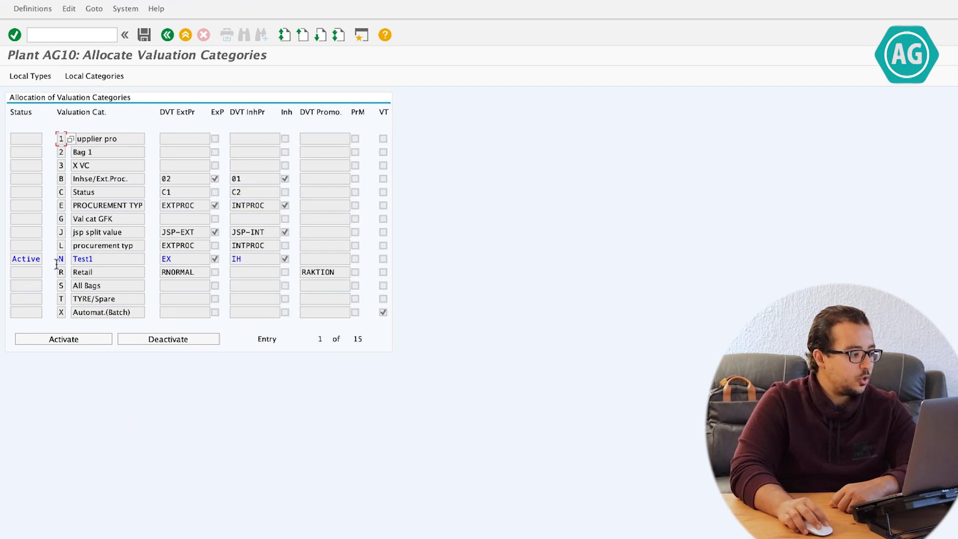
- Examine the allocation of category N (Test1) to plant AG10, including its default external valuation type and ExP indicator
double_click(60, 259)
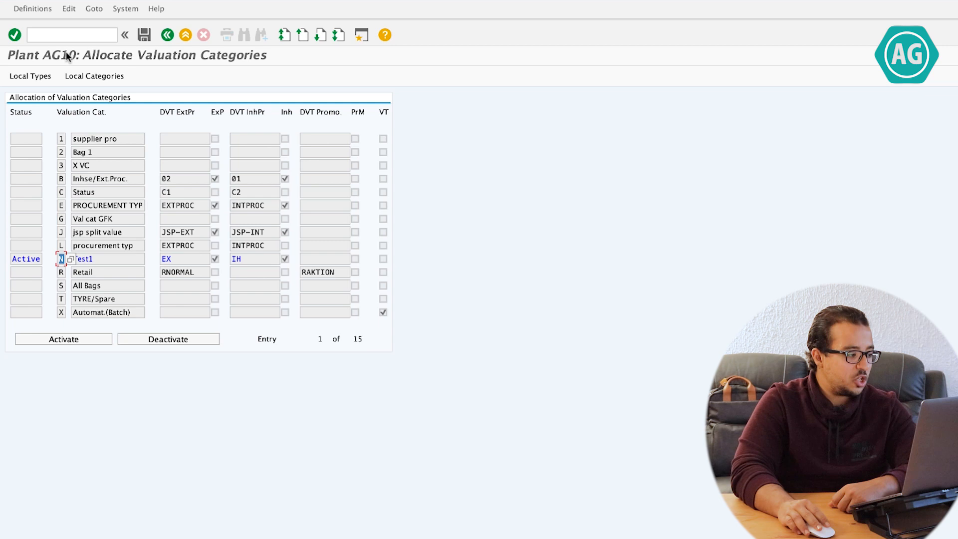
left_click(97, 259)
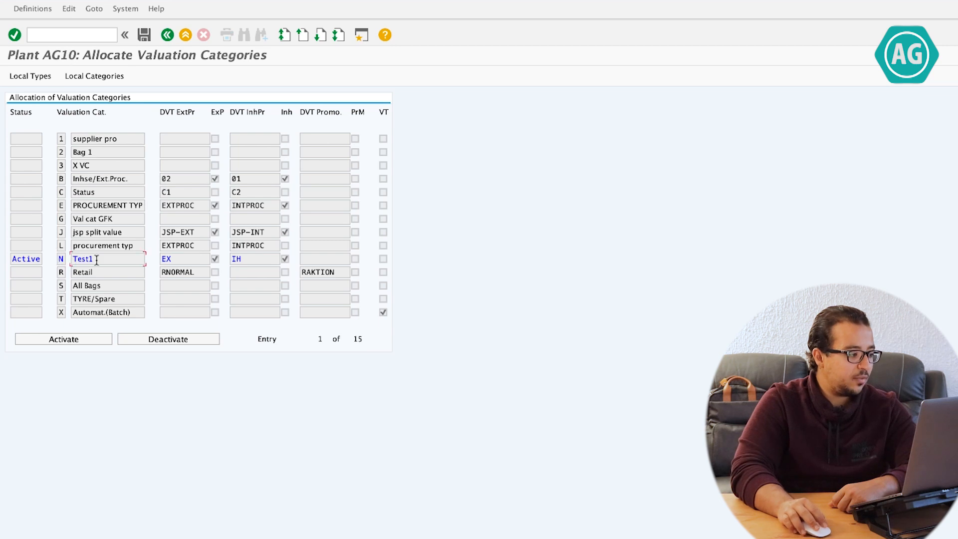
double_click(59, 259)
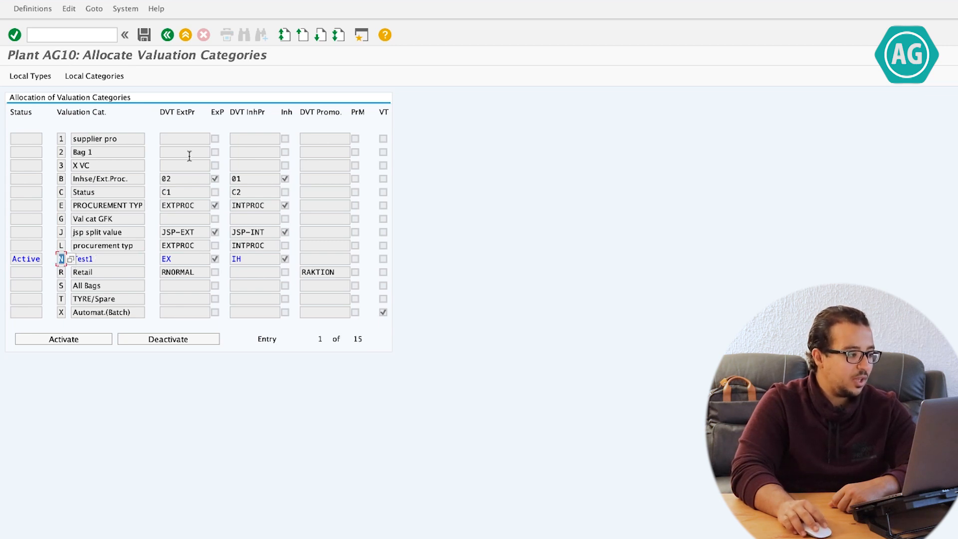
double_click(185, 258)
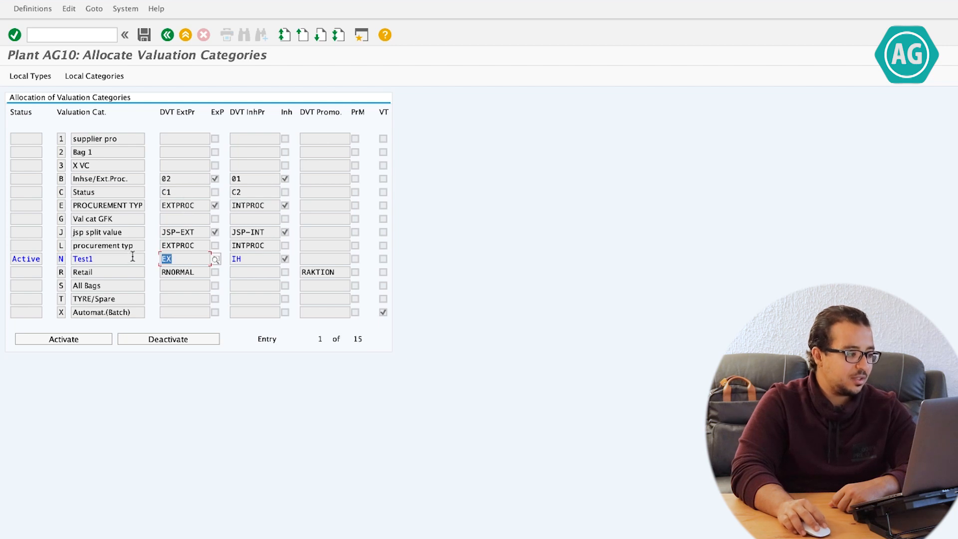
left_click(215, 258)
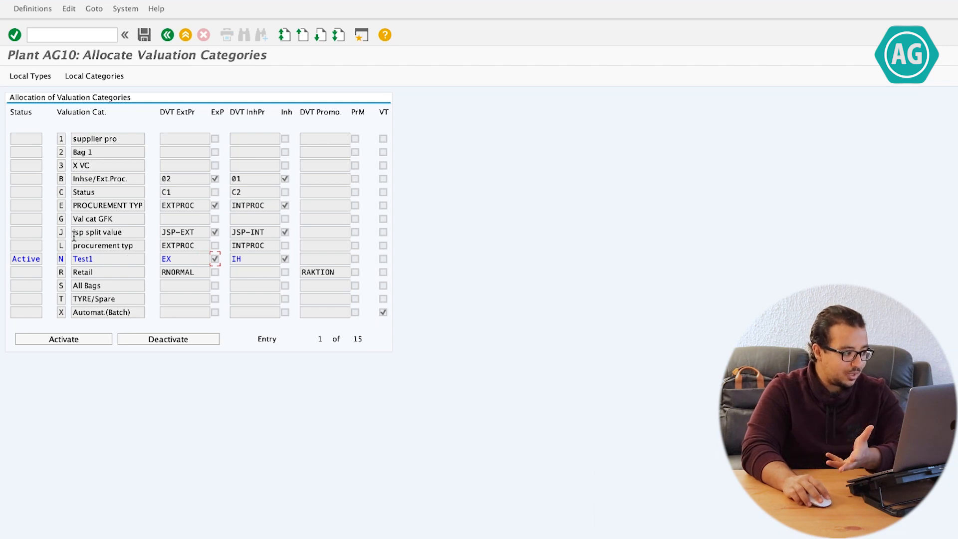
- Review the activation and deactivation options for category E (PROCUREMENT TYP) in plant AG10, and return to the plant selection
left_click(62, 206)
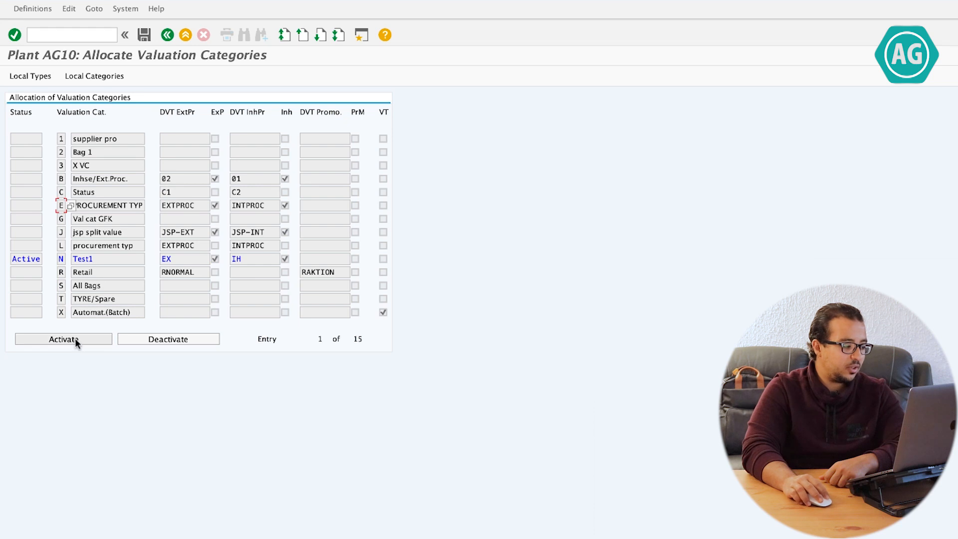
left_click(49, 339)
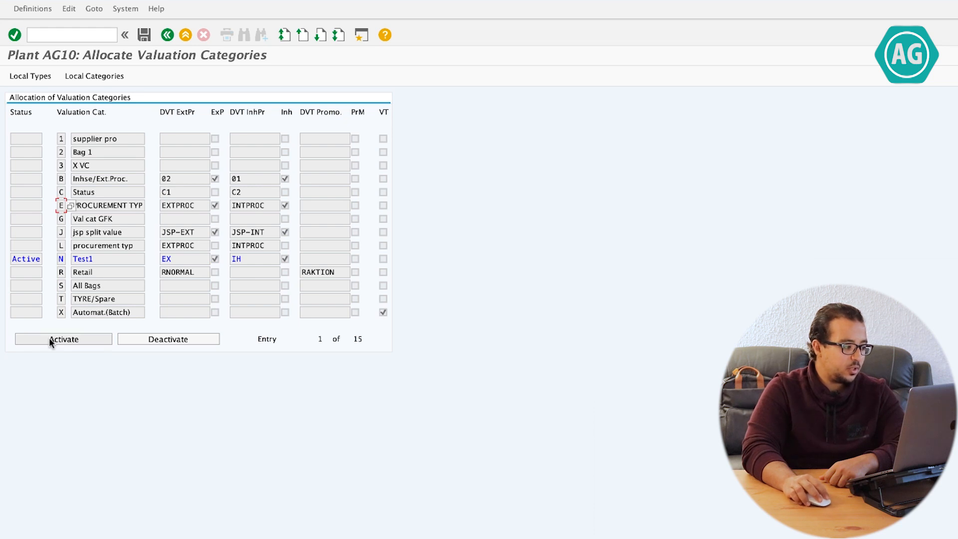
left_click(169, 339)
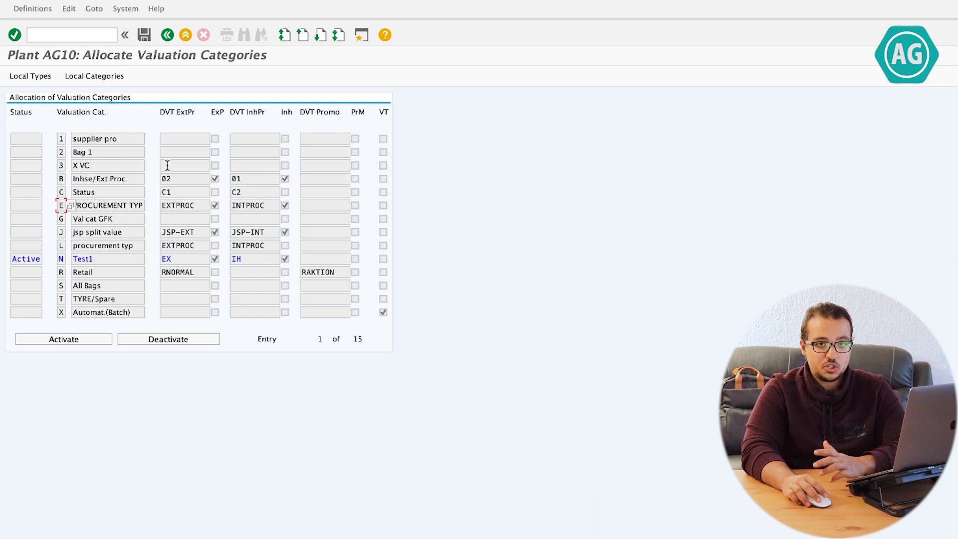
left_click(167, 35)
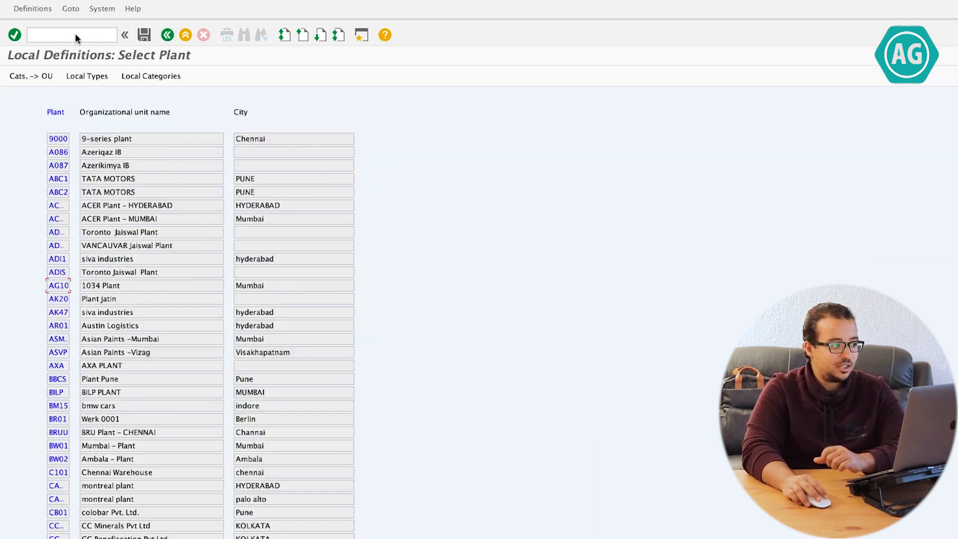
- Open transaction MM03 in a new session and bring up the view selection for material 257
left_click(76, 34)
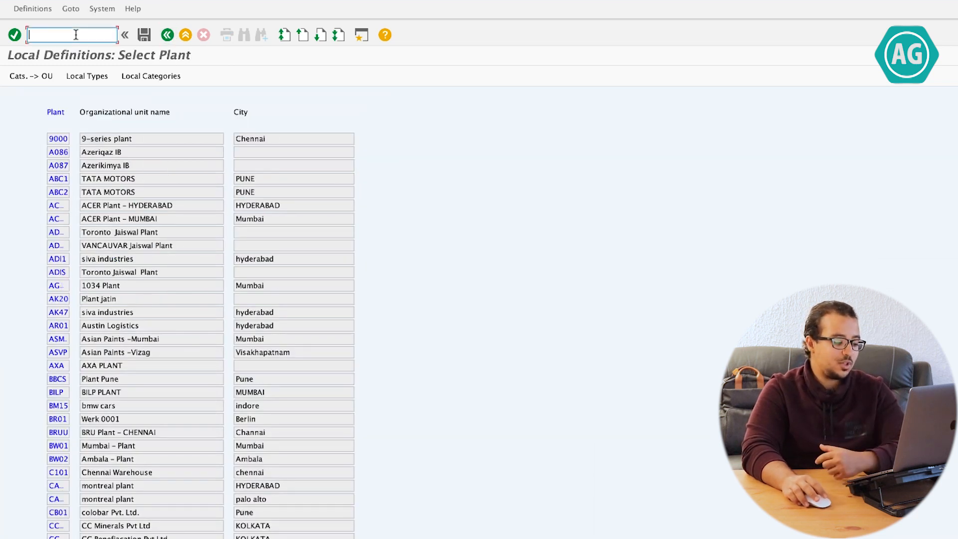
type("/omm03")
key("Return")
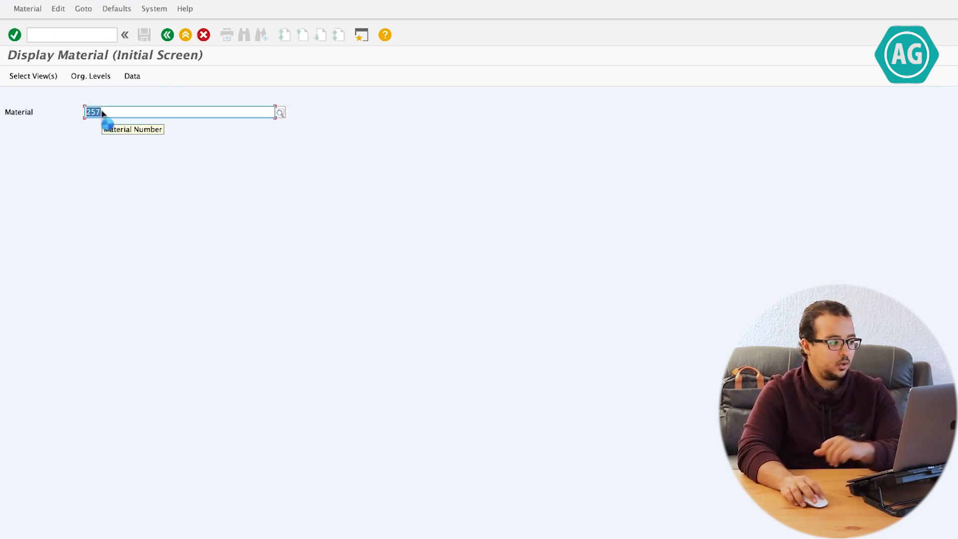
key("Return")
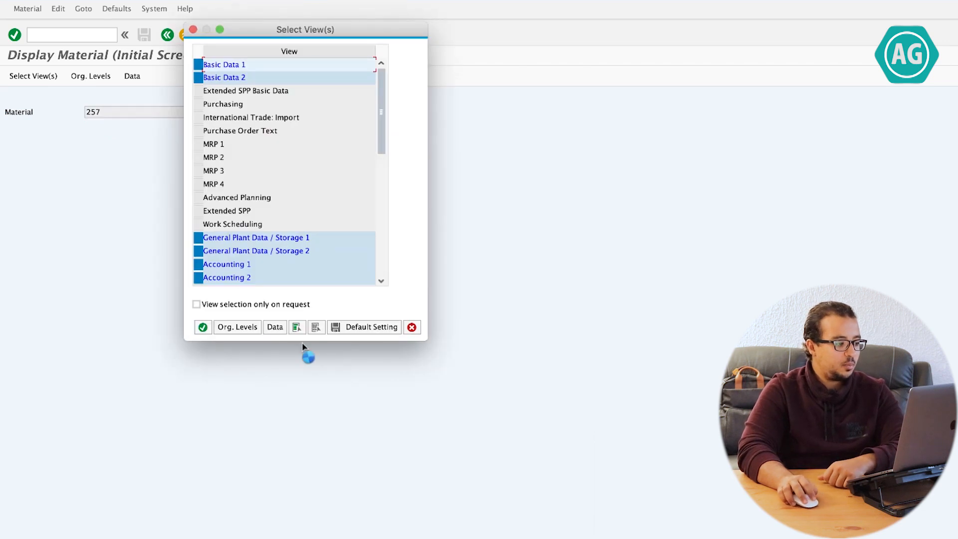
- Display only the Accounting 1 view of material 257 for plant AG10 and valuation type IH
left_click(316, 327)
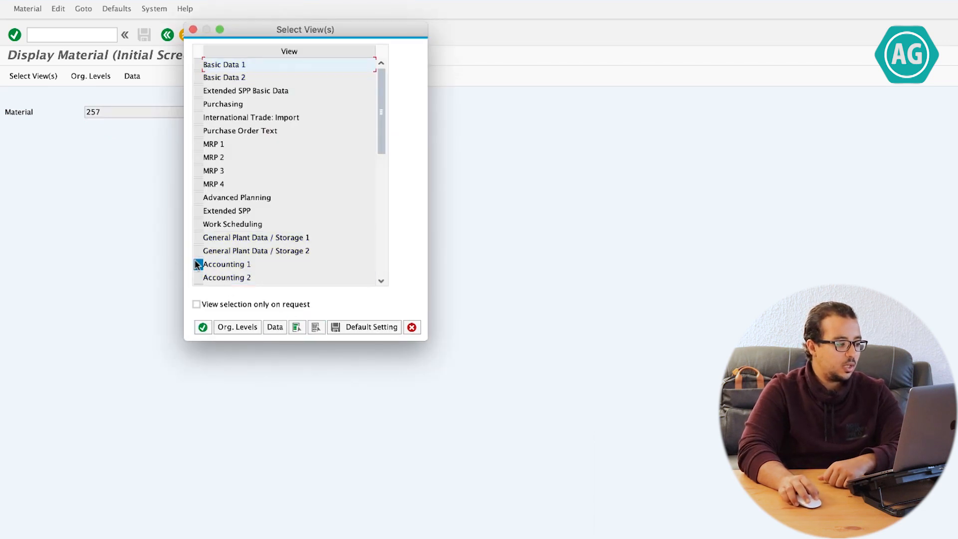
key("Return")
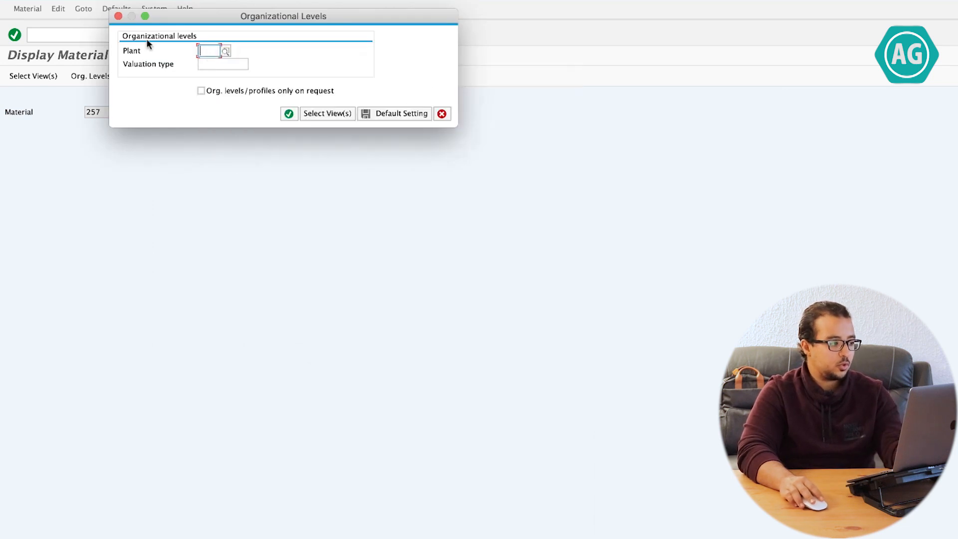
type("ag10")
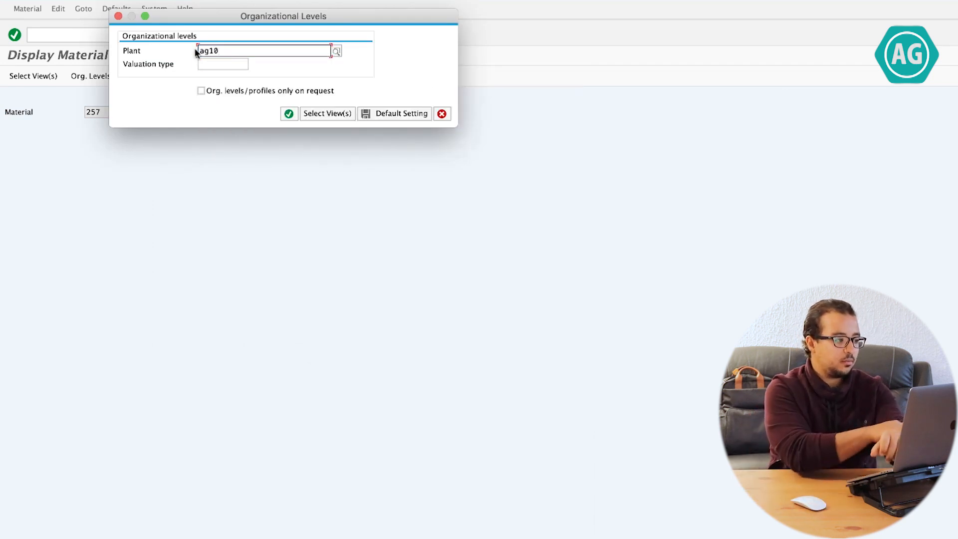
key("Tab")
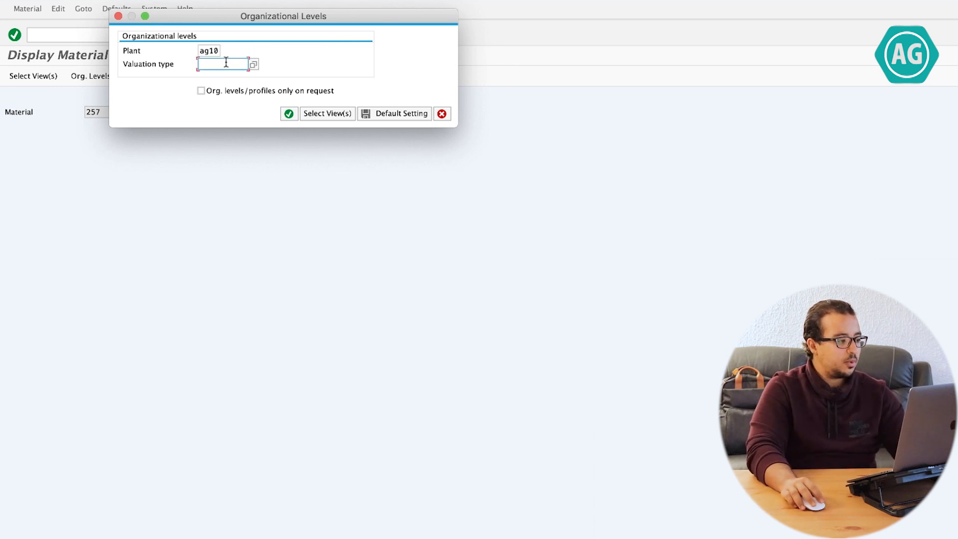
type("IH")
key("Return")
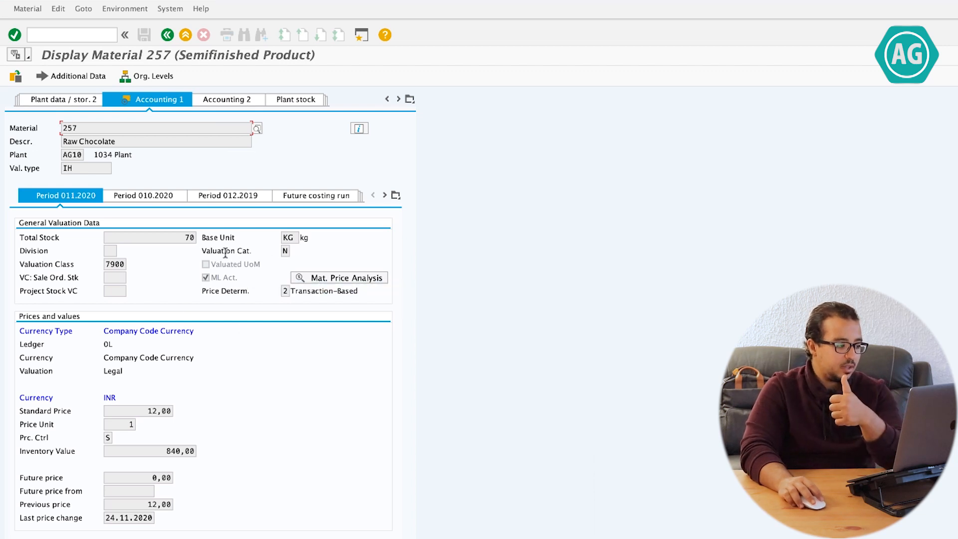
- Check the possible entries for the valuation category and the valuation class of type IH, and close each list
left_click(206, 252)
left_click(286, 250)
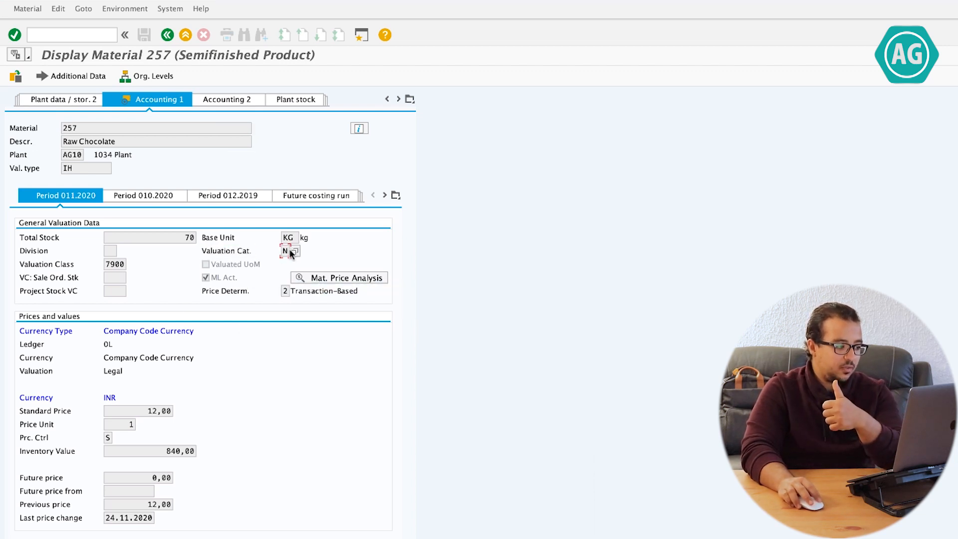
left_click(294, 251)
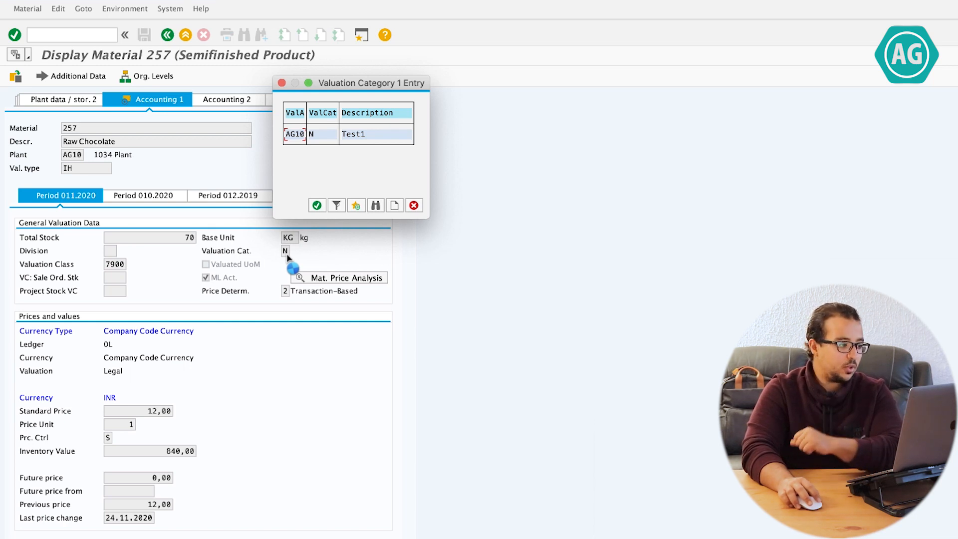
left_click(316, 206)
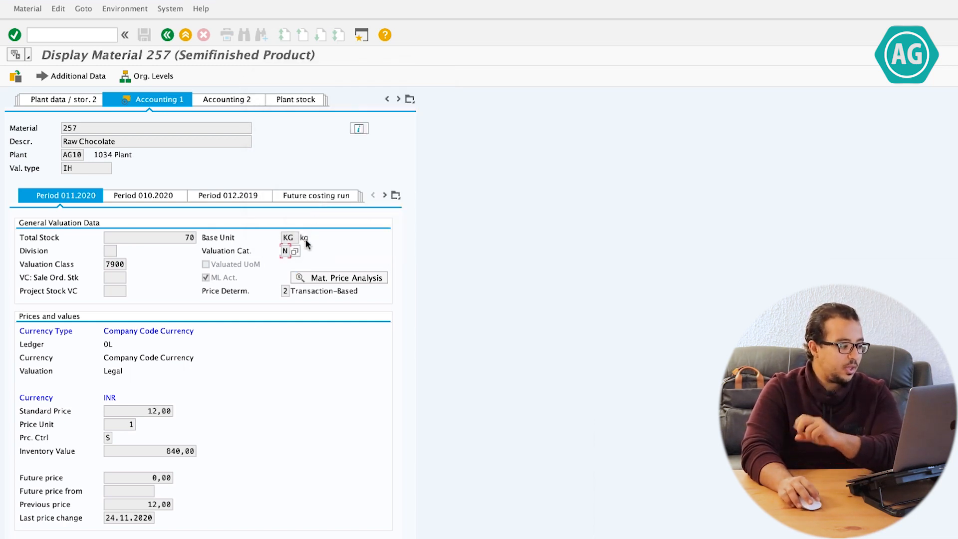
left_click(120, 261)
left_click(131, 264)
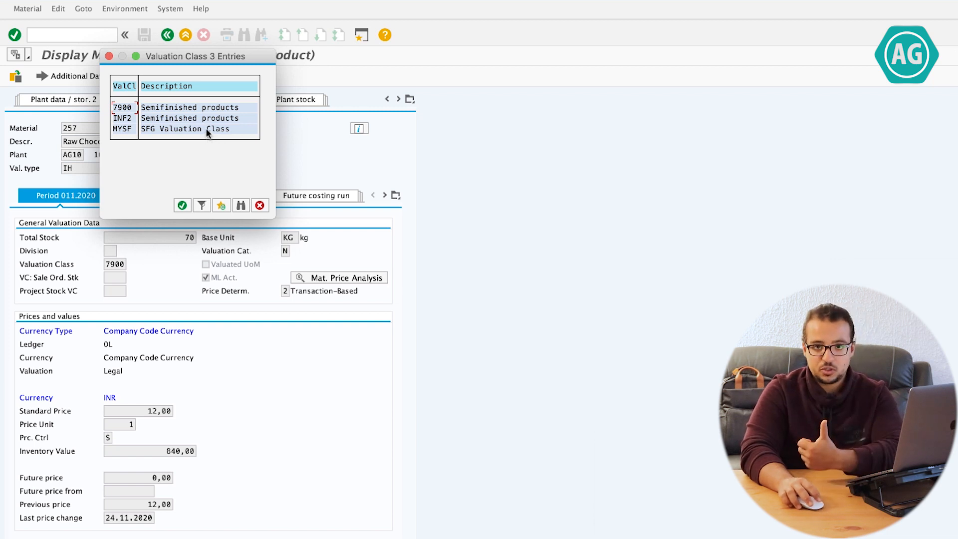
left_click(259, 205)
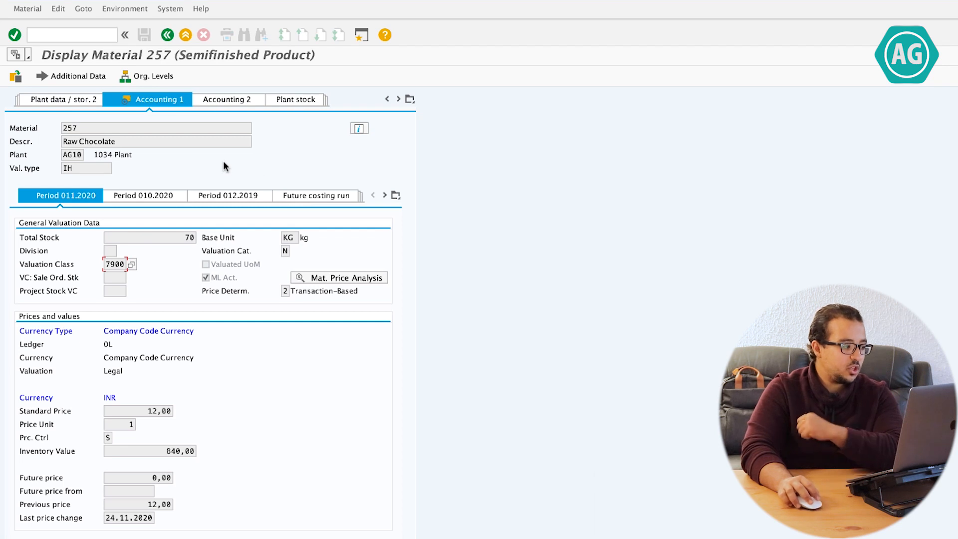
- Return to the view selection and display only Accounting 1 for plant AG10 with valuation type EX
left_click(16, 77)
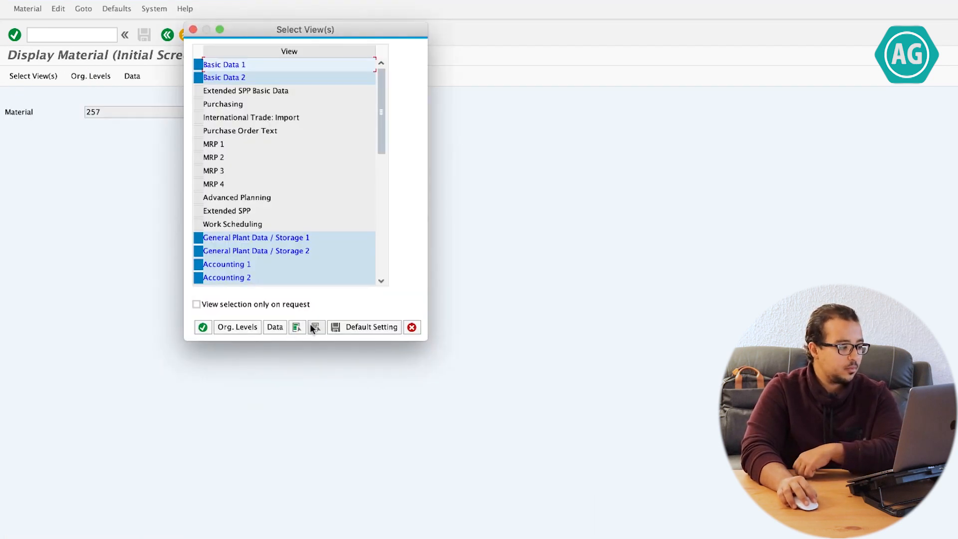
left_click(310, 325)
left_click(198, 265)
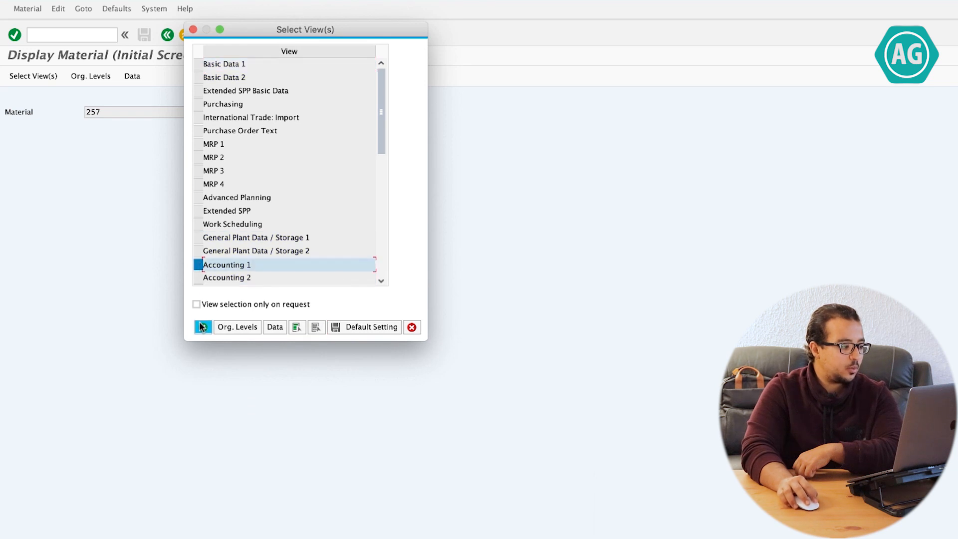
left_click(202, 326)
type("ag10")
key("Tab")
left_click(211, 50)
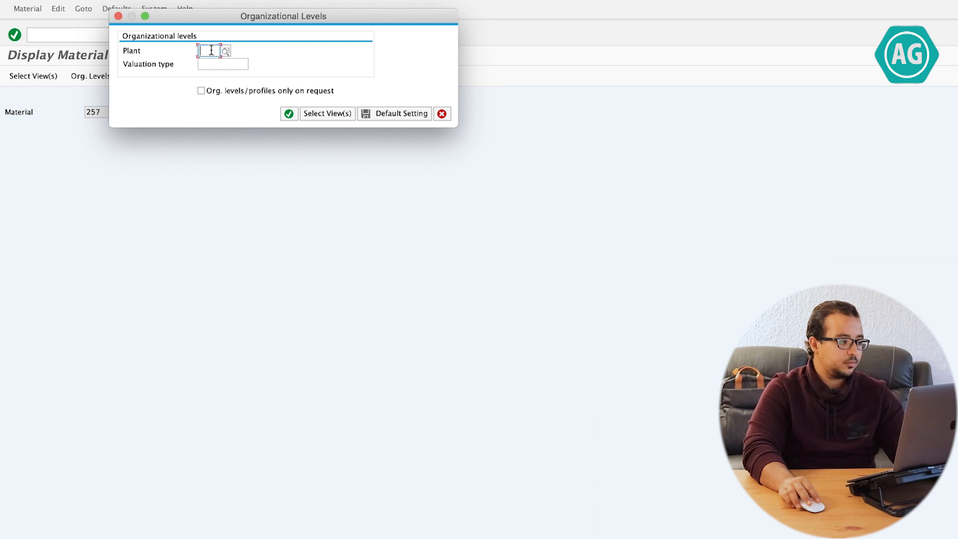
type("ag10")
key("Return")
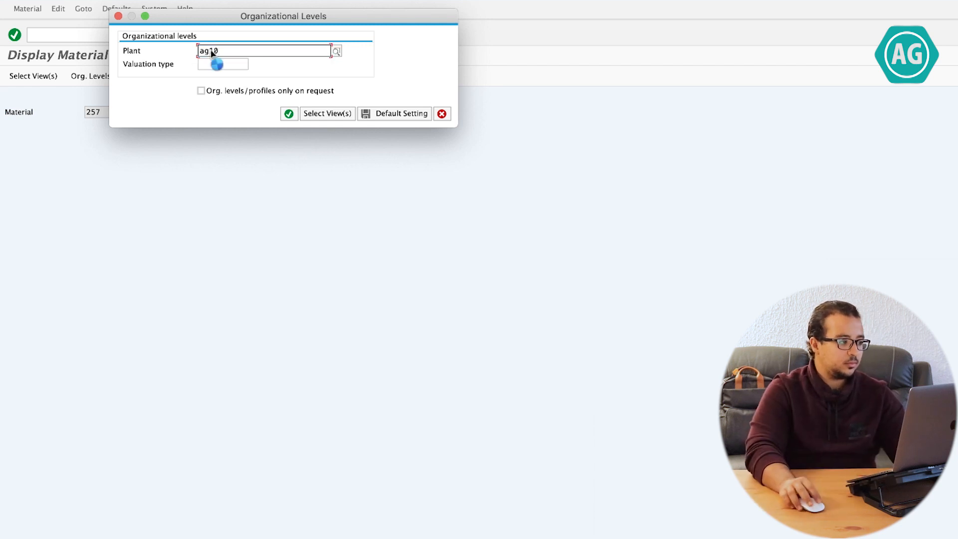
left_click(227, 62)
left_click(226, 63)
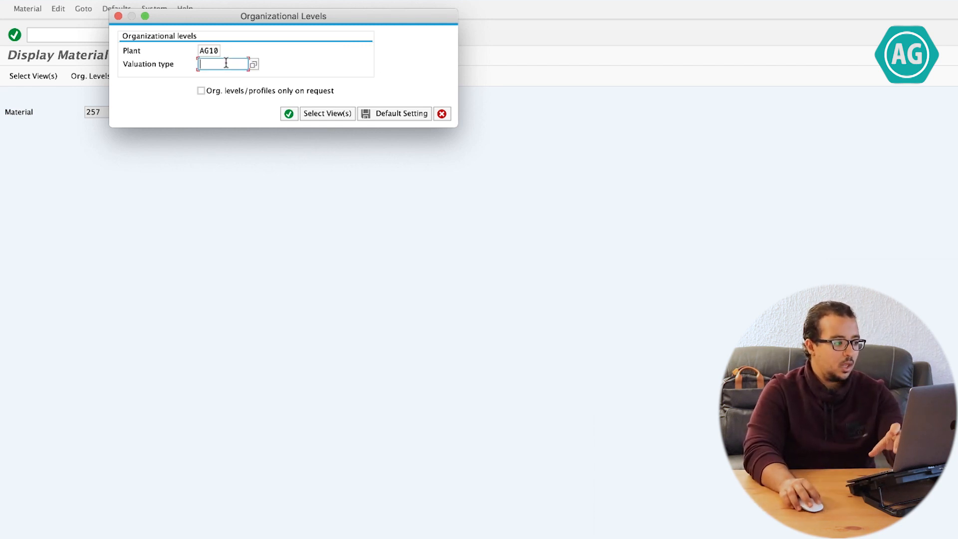
type("EX")
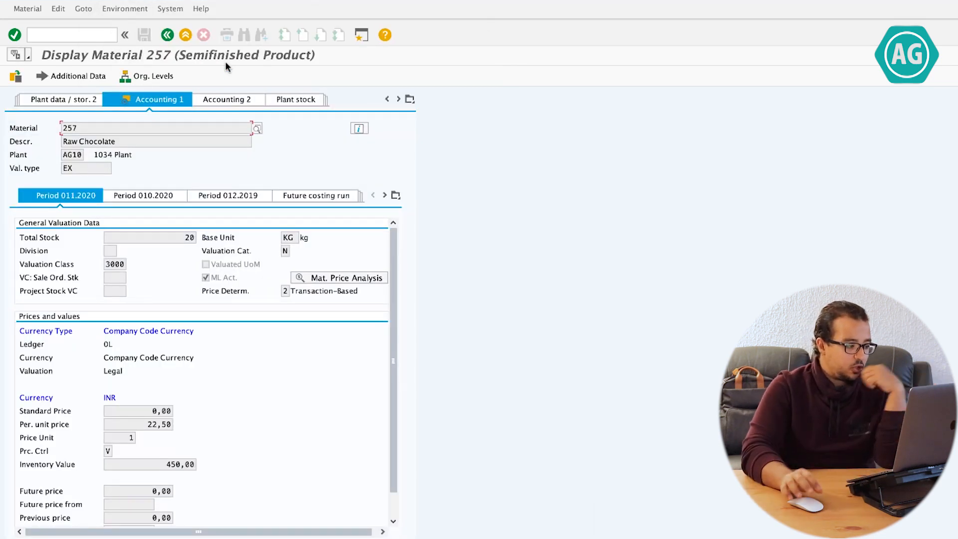
- Examine the valuation classes available for type EX beside the accounting data, and close the list
left_click(125, 263)
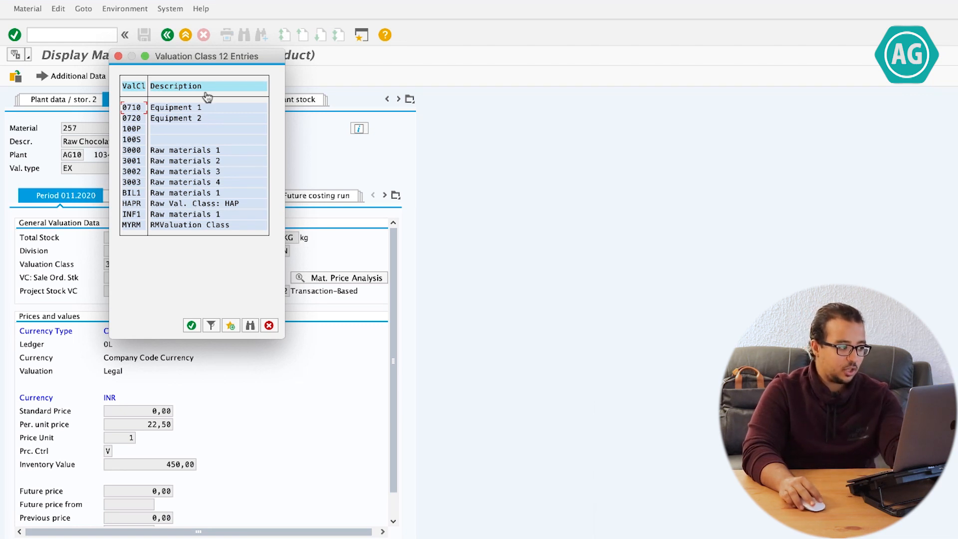
left_click_drag(209, 54, 309, 56)
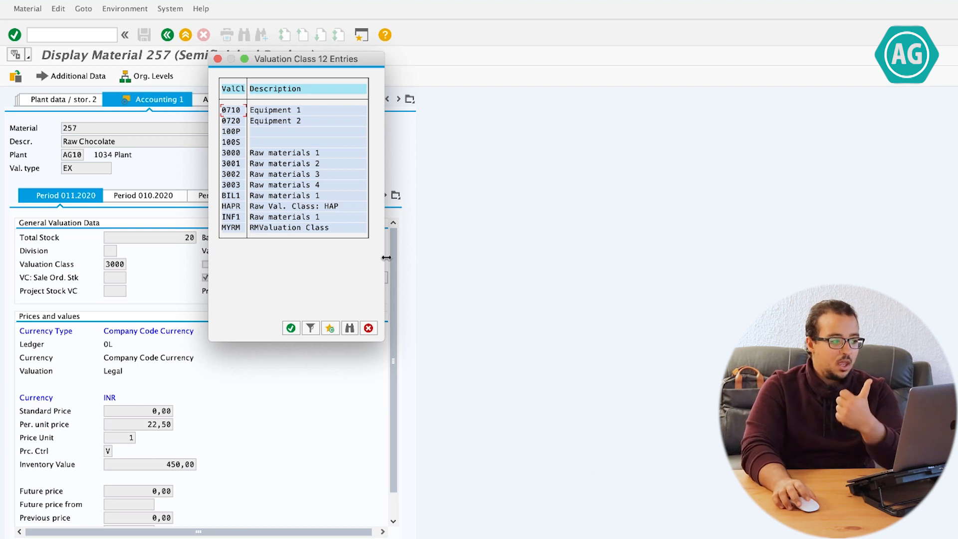
left_click_drag(312, 59, 441, 75)
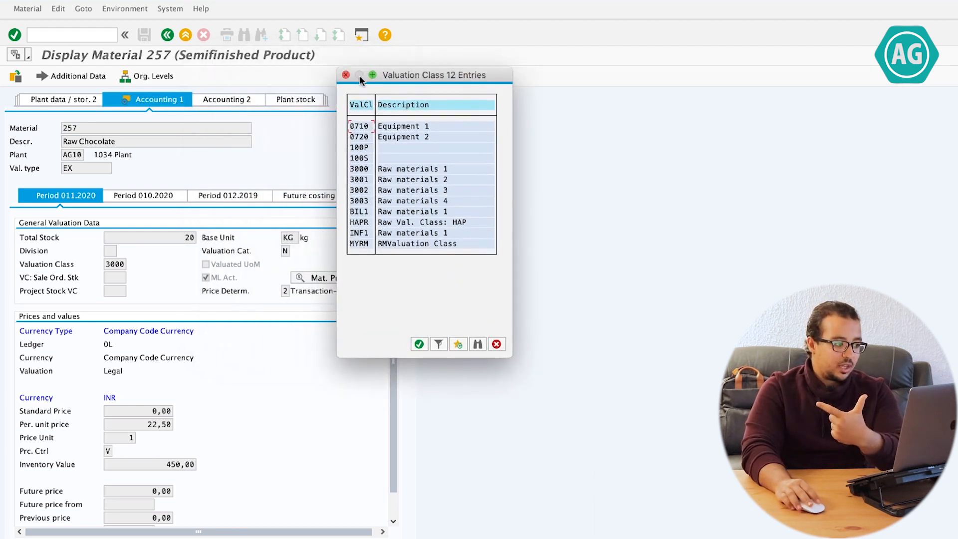
left_click(345, 74)
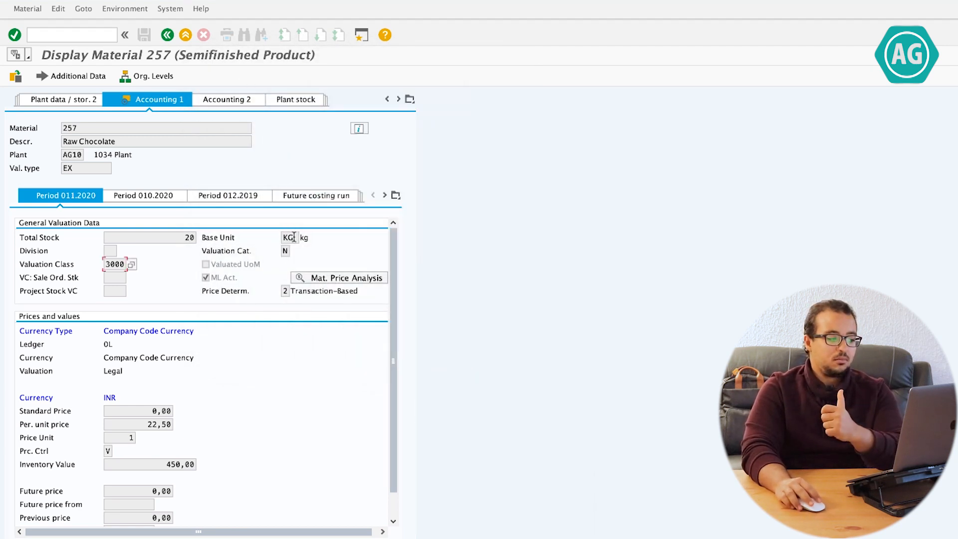
scroll(282, 260, "down", 1)
scroll(294, 254, "up", 1)
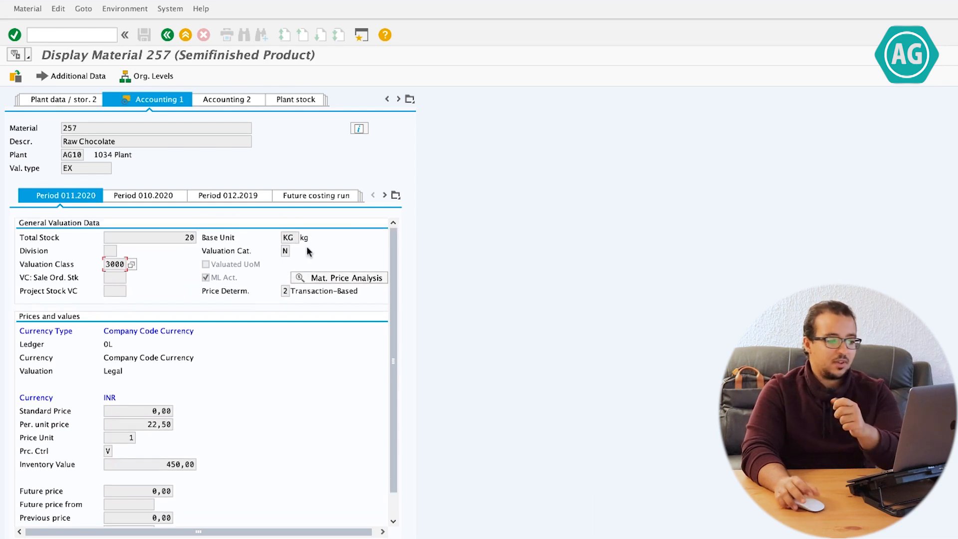